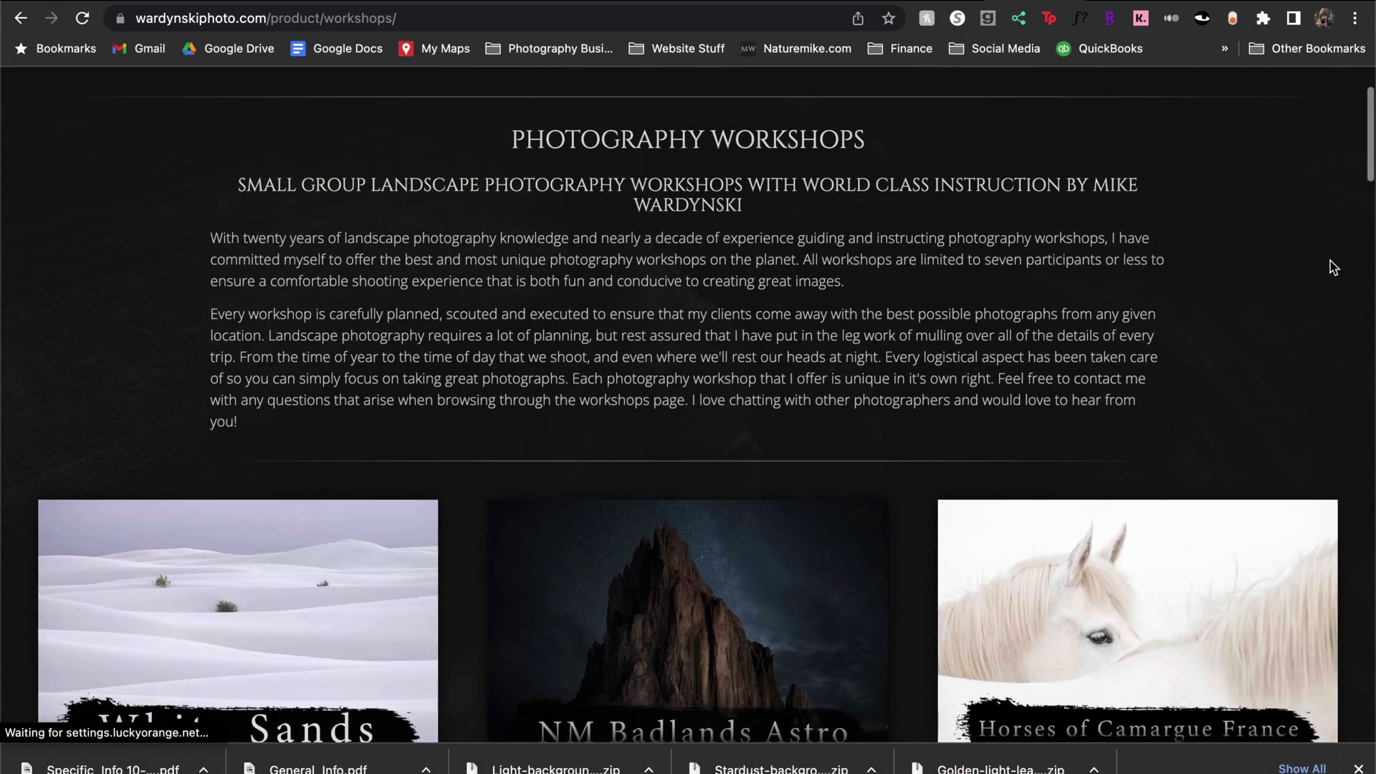
Scroll the wardynskiphoto.com workshops page down to the sold-out Kauai, Patagonia and Grand Canyon tiles
{"action": "scroll", "coordinate": [1329, 265], "scroll_direction": "down", "scroll_amount": 4}
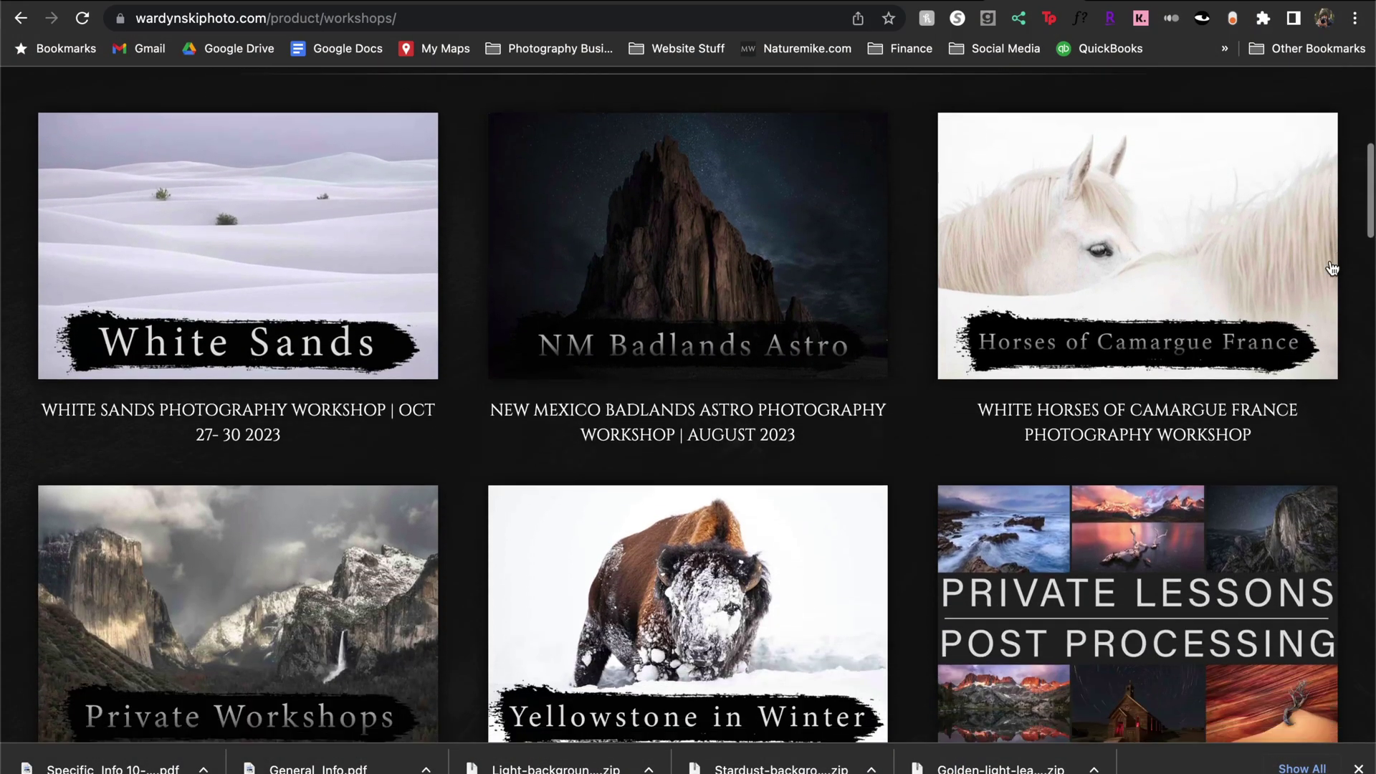
{"action": "scroll", "coordinate": [1329, 265], "scroll_direction": "down", "scroll_amount": 4}
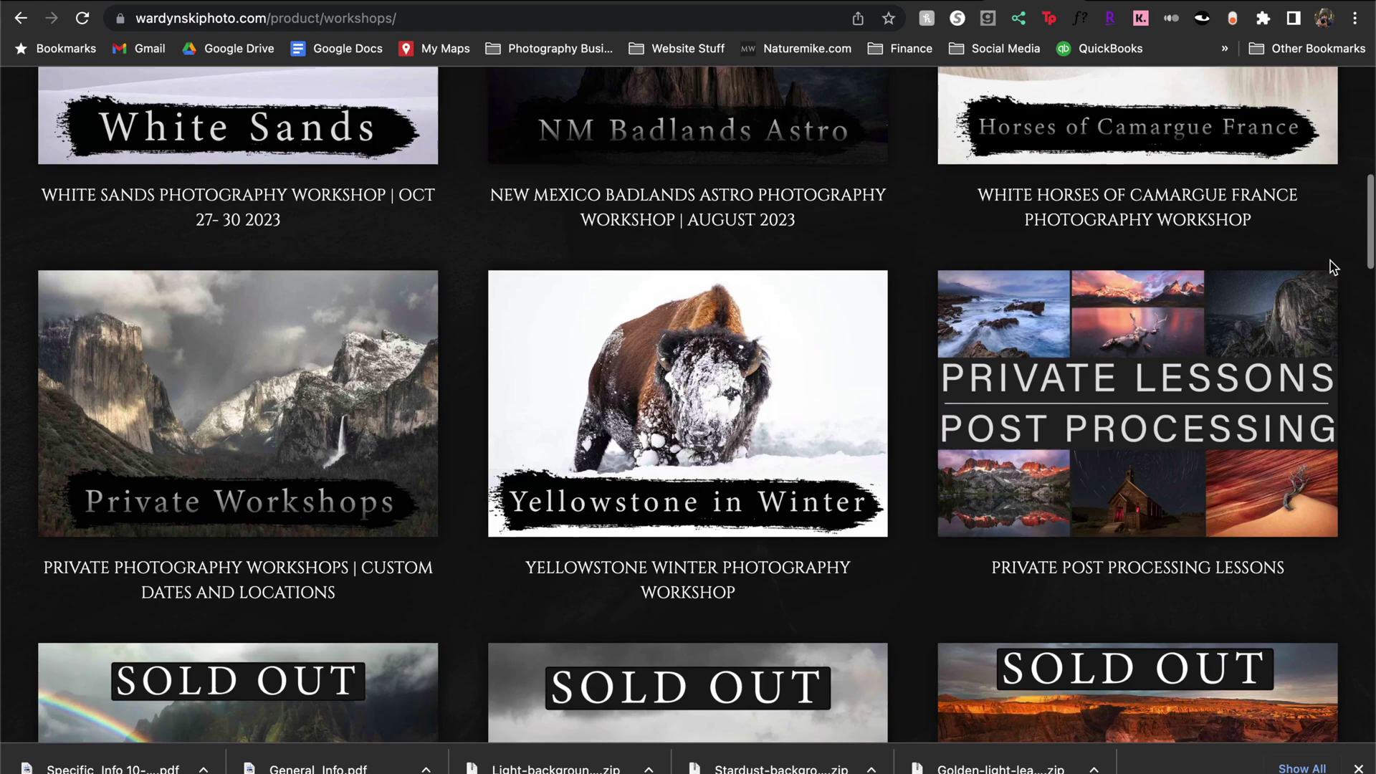
{"action": "scroll", "coordinate": [1330, 267], "scroll_direction": "down", "scroll_amount": 4}
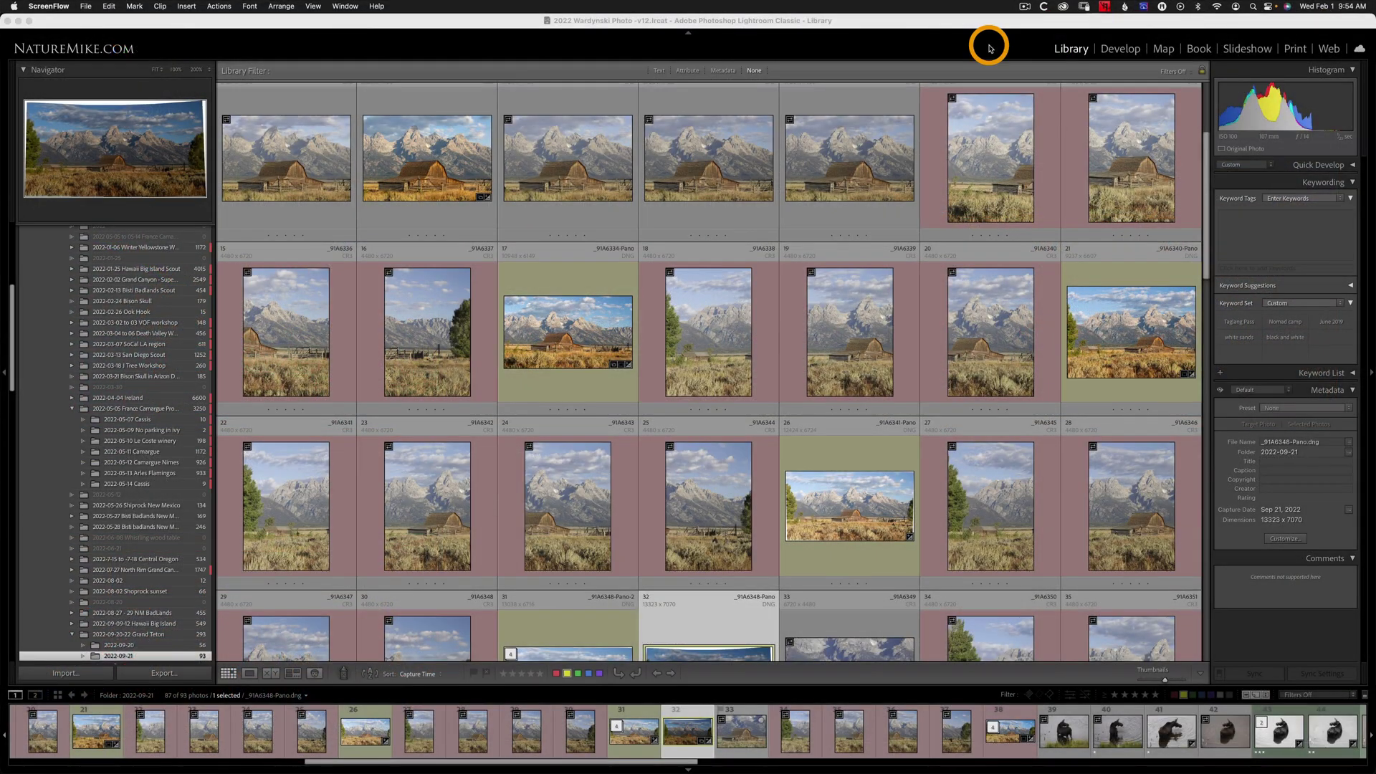
Switch to Lightroom and select vertical frames 18, 19 and 20 together in the Library grid
{"action": "left_click", "coordinate": [228, 673]}
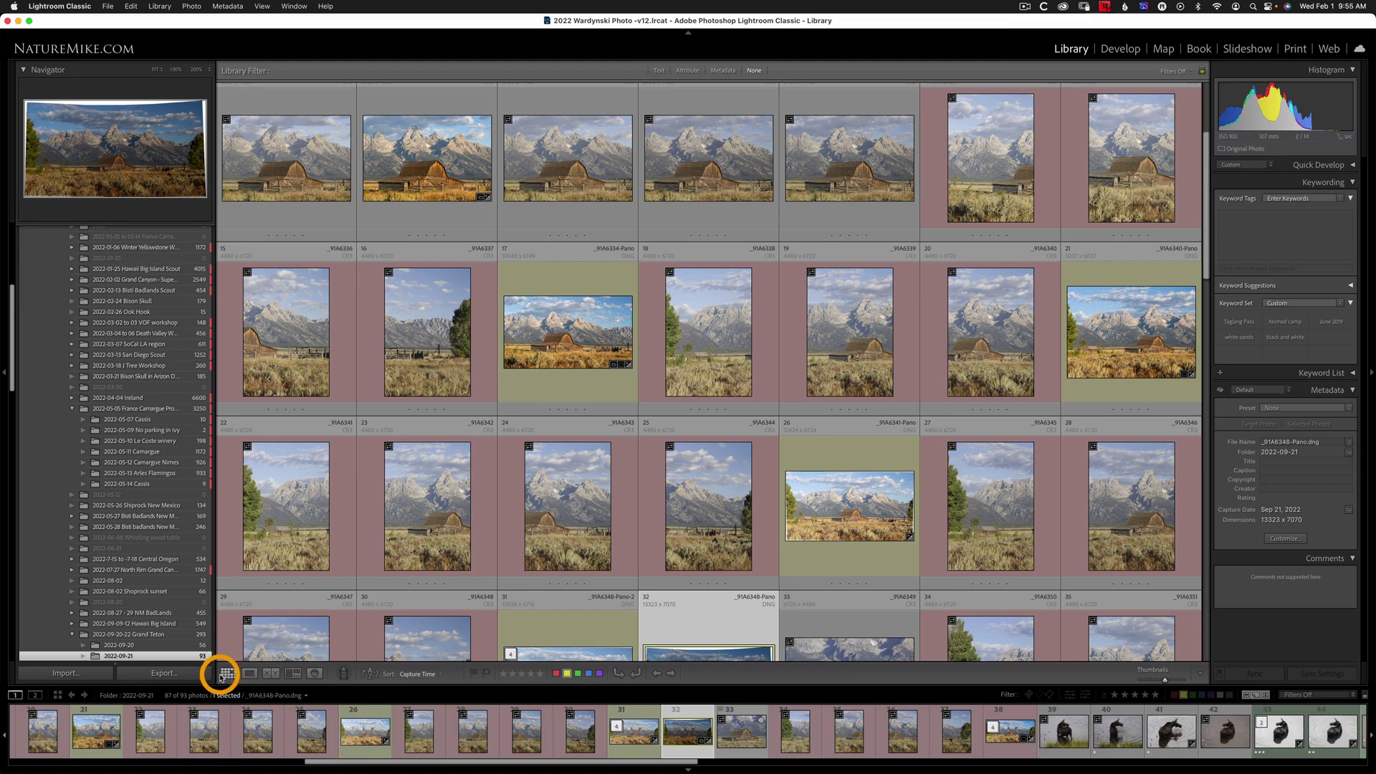
{"action": "scroll", "coordinate": [654, 375], "scroll_direction": "down", "scroll_amount": 1}
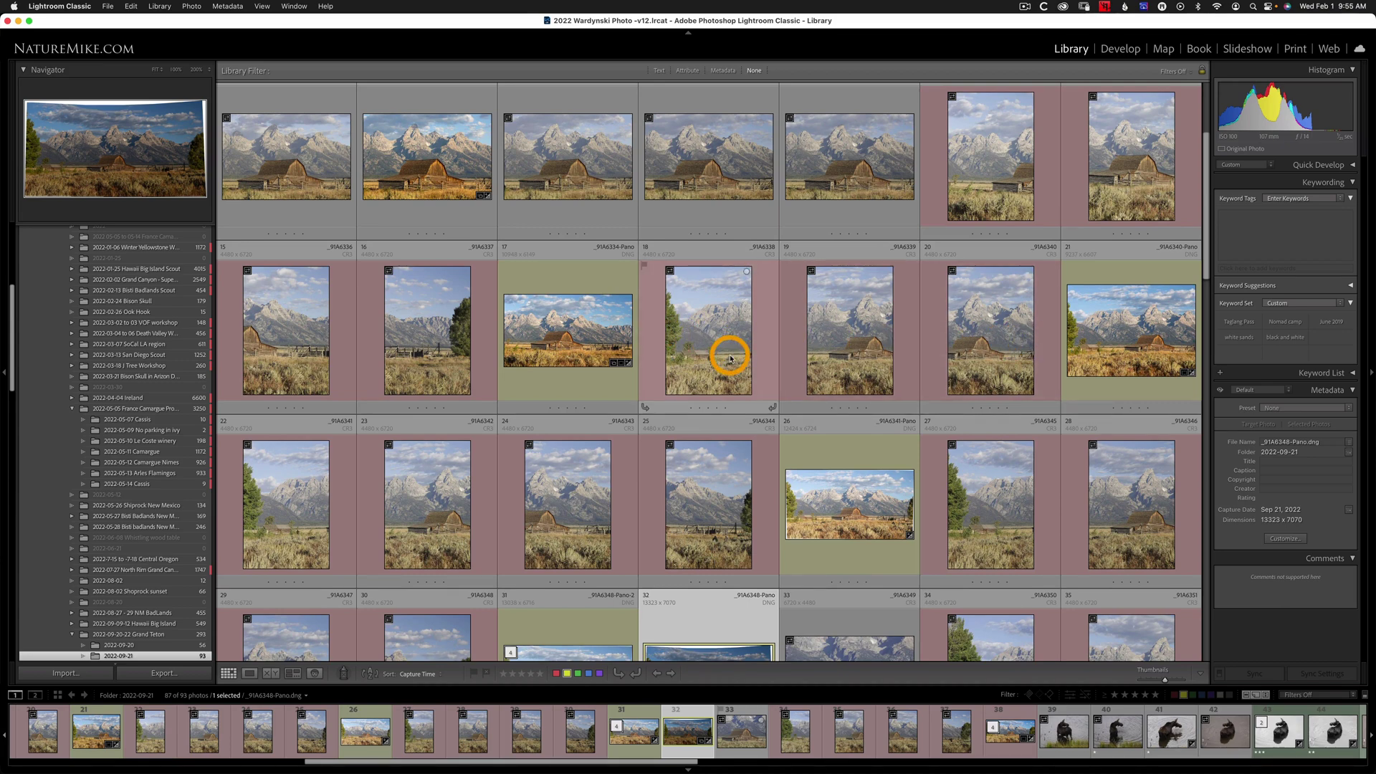
{"action": "left_click", "coordinate": [1200, 675]}
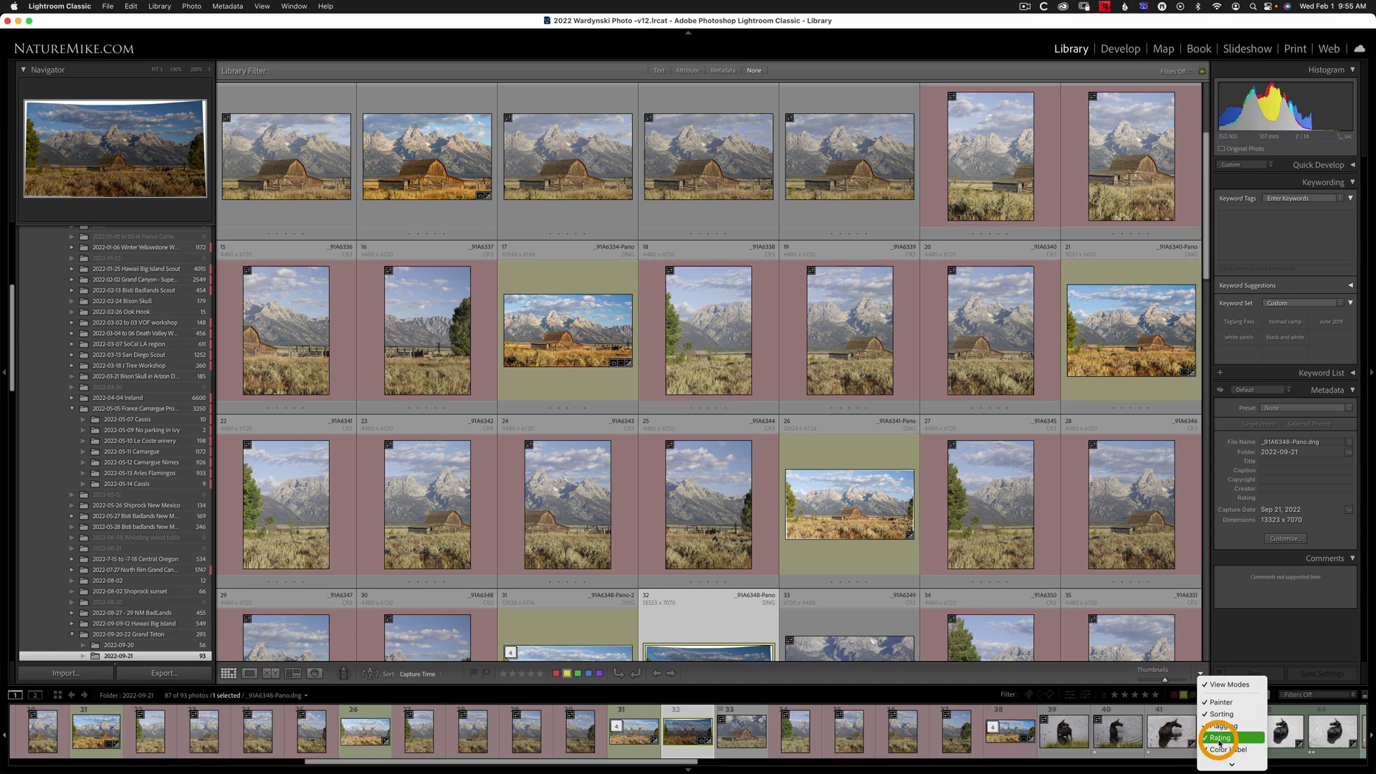
{"action": "left_click", "coordinate": [760, 650]}
{"action": "left_click", "coordinate": [691, 345]}
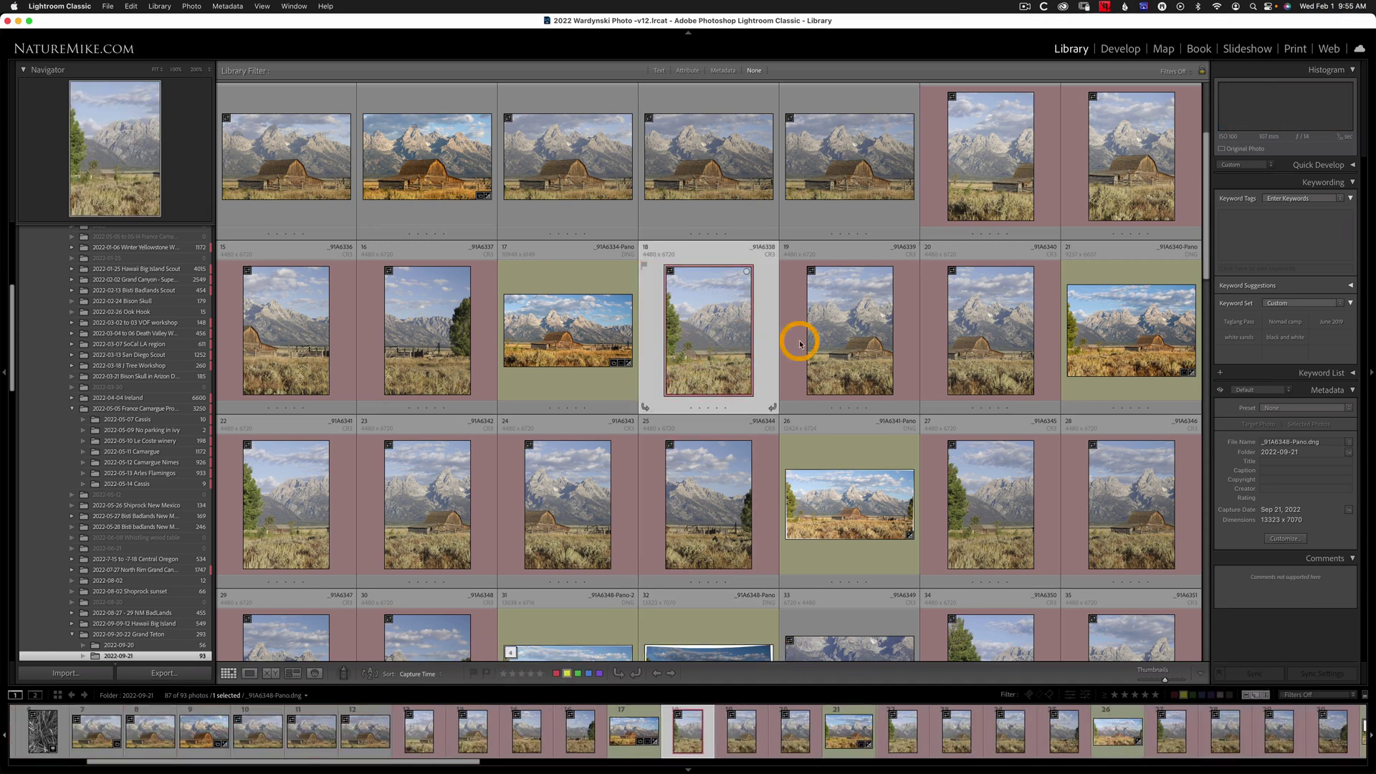
{"action": "left_click", "coordinate": [1000, 354], "text": "shift"}
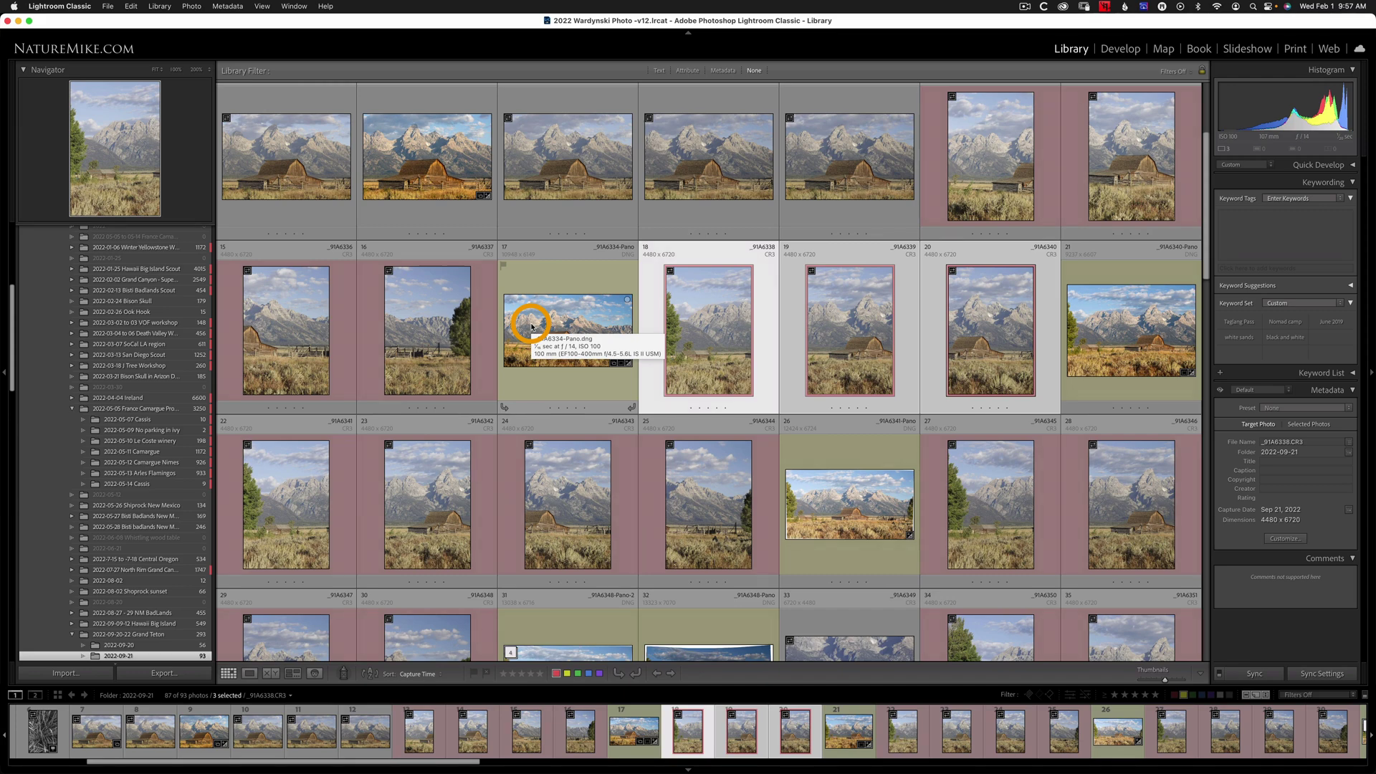
Select photos 13 through 16 and start a Photo Merge > Panorama
{"action": "left_click", "coordinate": [990, 133]}
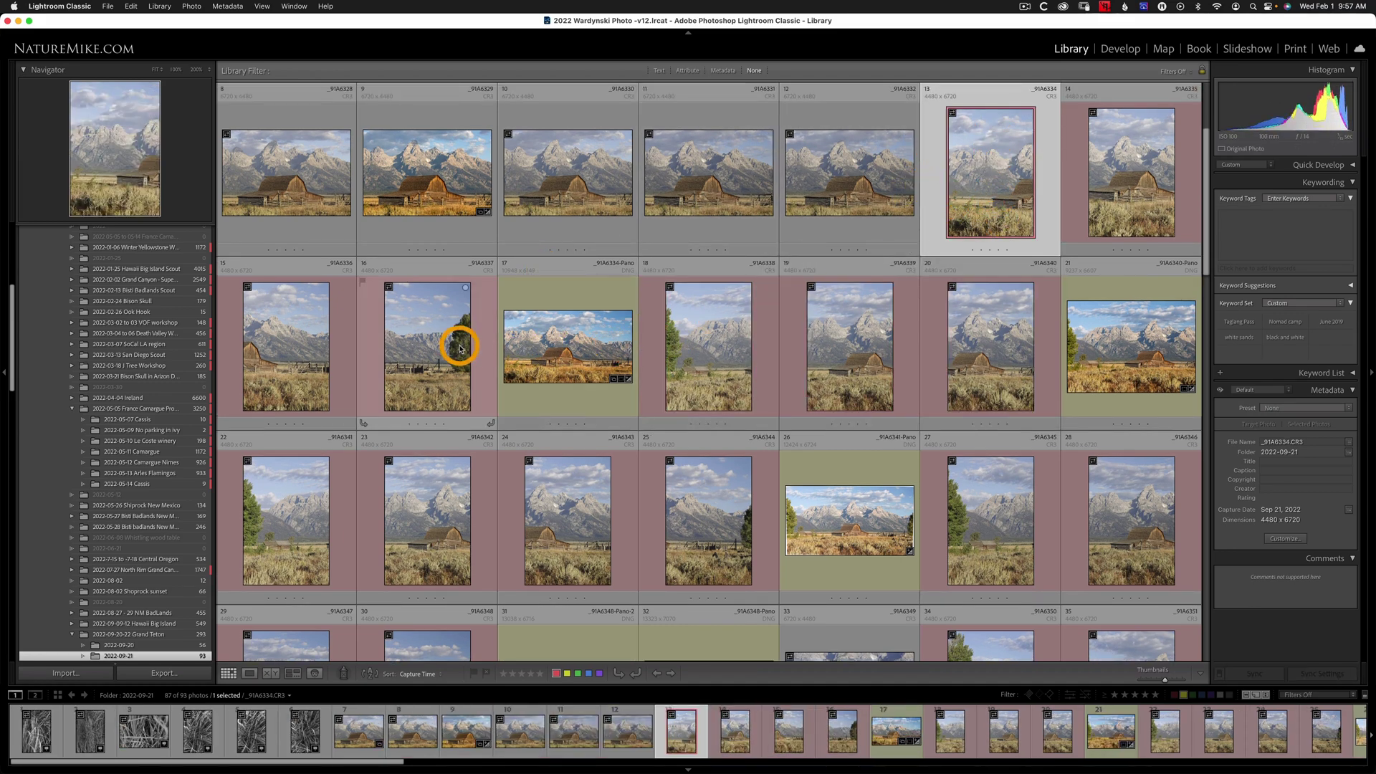
{"action": "left_click", "coordinate": [449, 349], "text": "shift"}
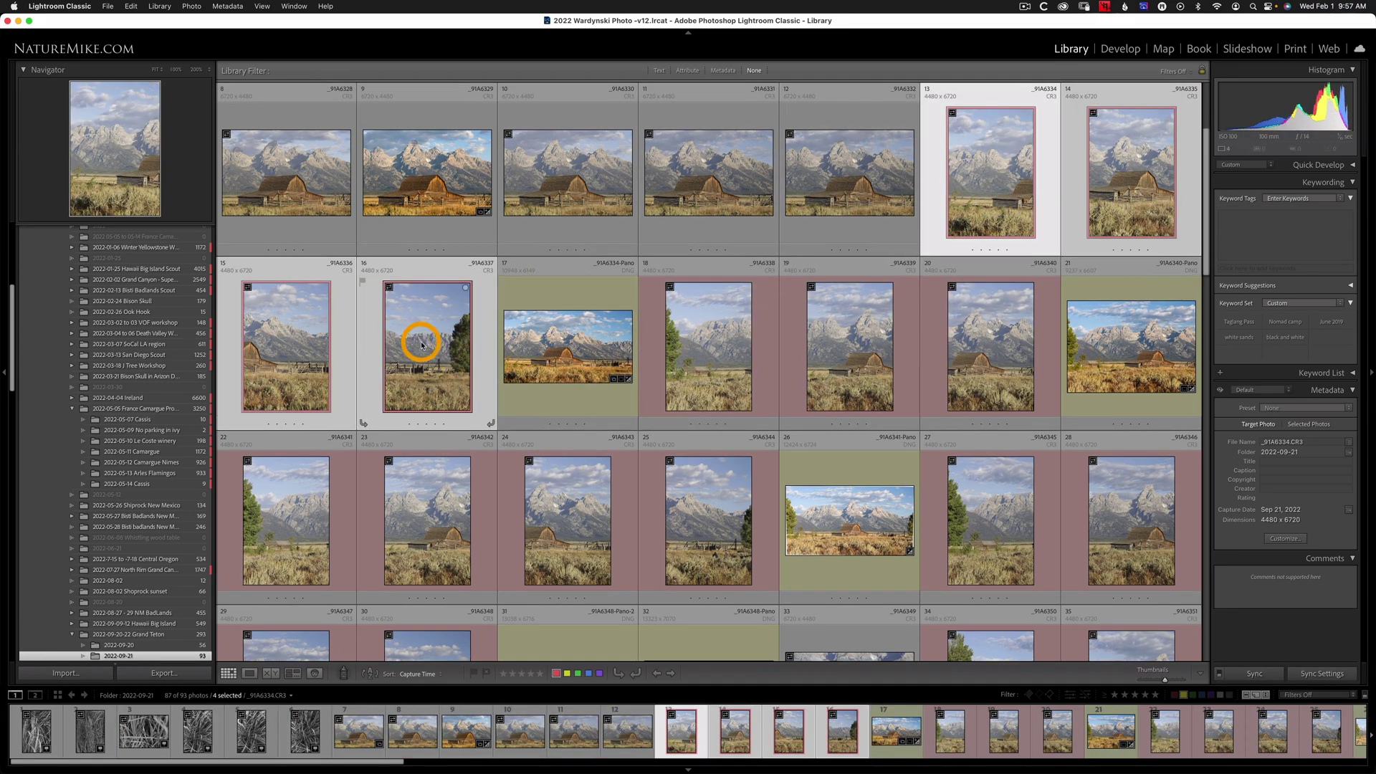
{"action": "right_click", "coordinate": [976, 163]}
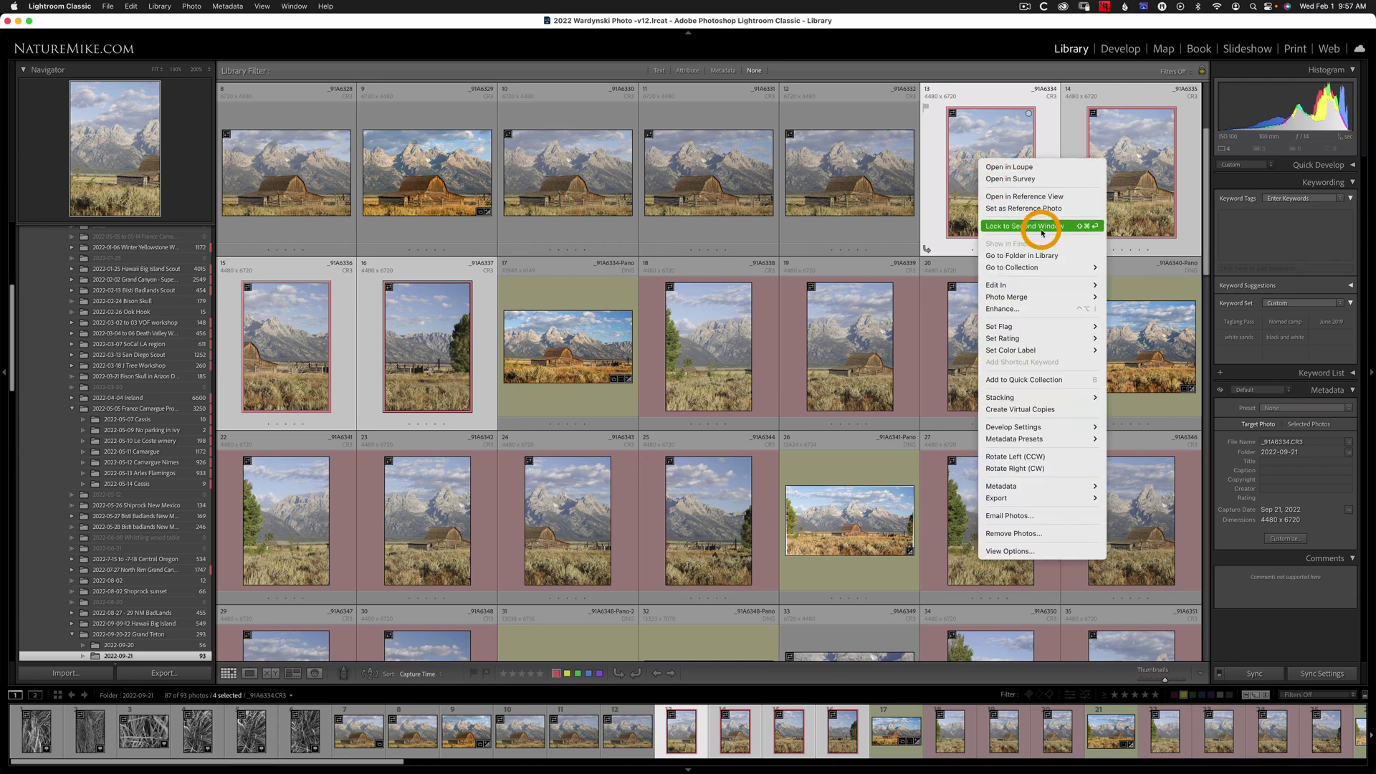
{"action": "mouse_move", "coordinate": [1035, 299]}
{"action": "left_click", "coordinate": [1139, 309]}
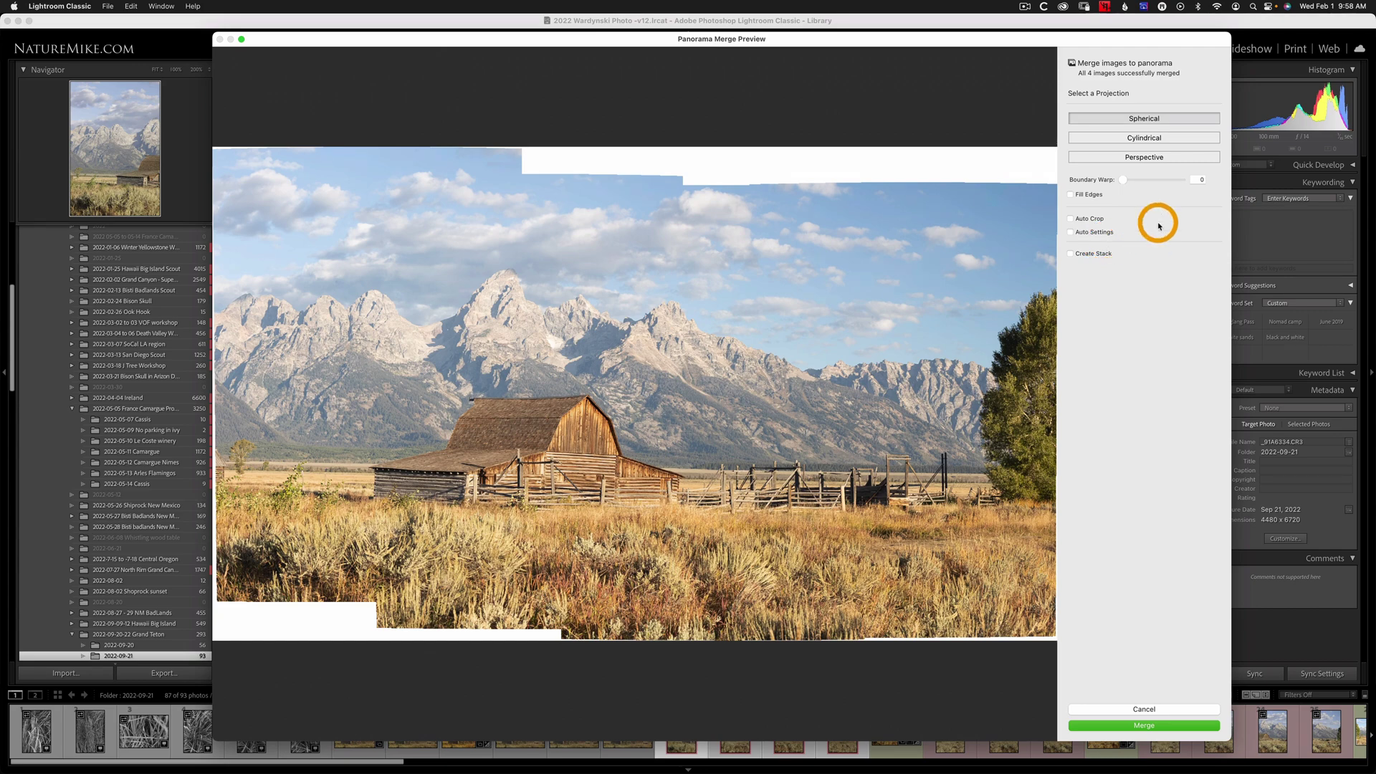
Merge the four frames as a Spherical panorama with Auto Crop and Create Stack enabled
{"action": "left_click", "coordinate": [1145, 139]}
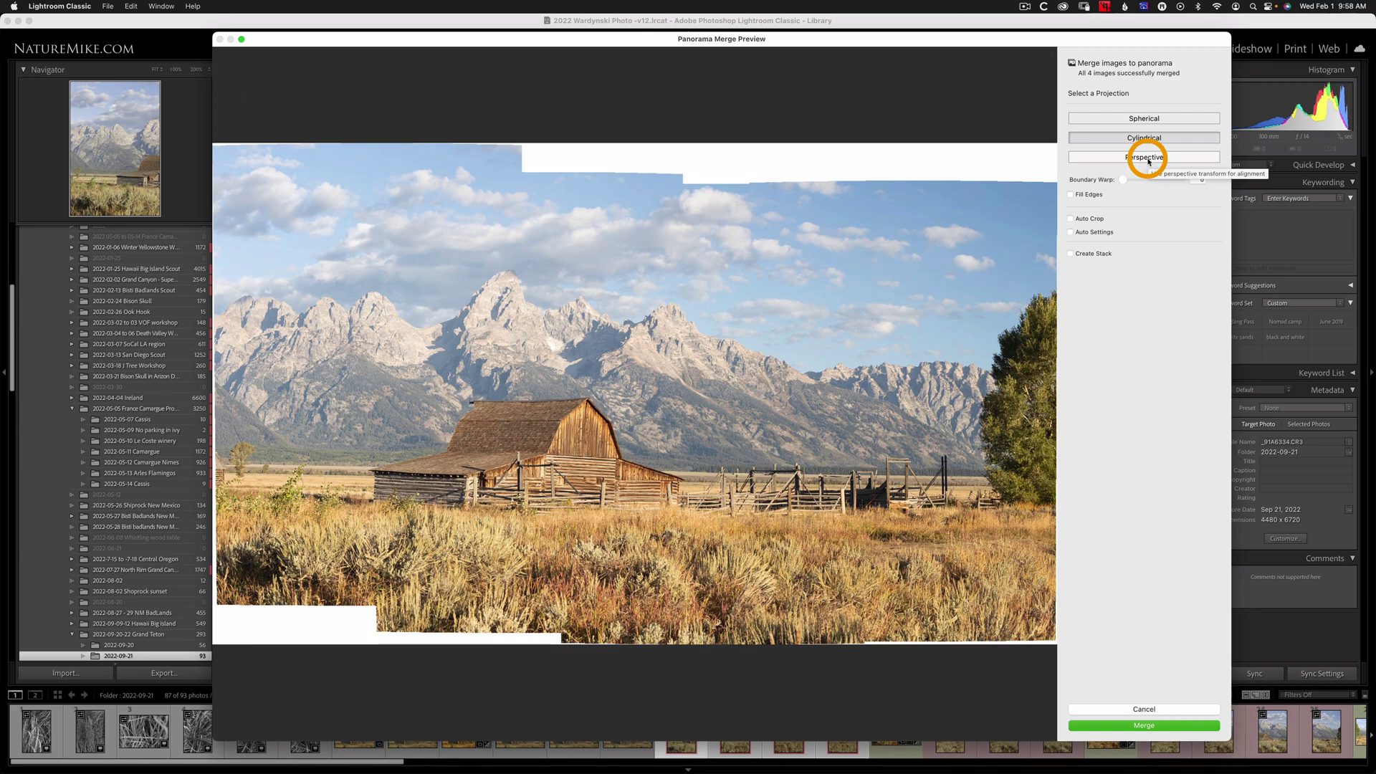
{"action": "left_click", "coordinate": [1138, 118]}
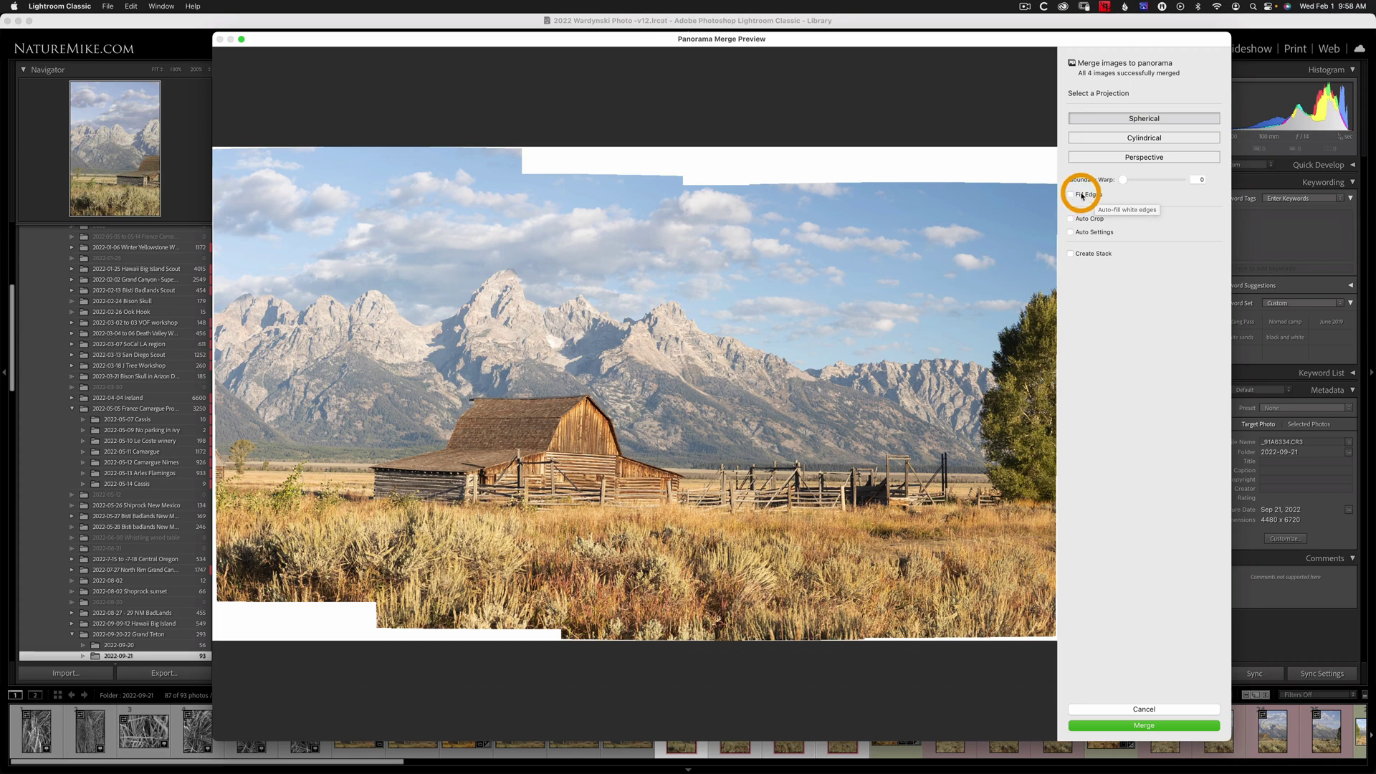
{"action": "left_click", "coordinate": [1071, 219]}
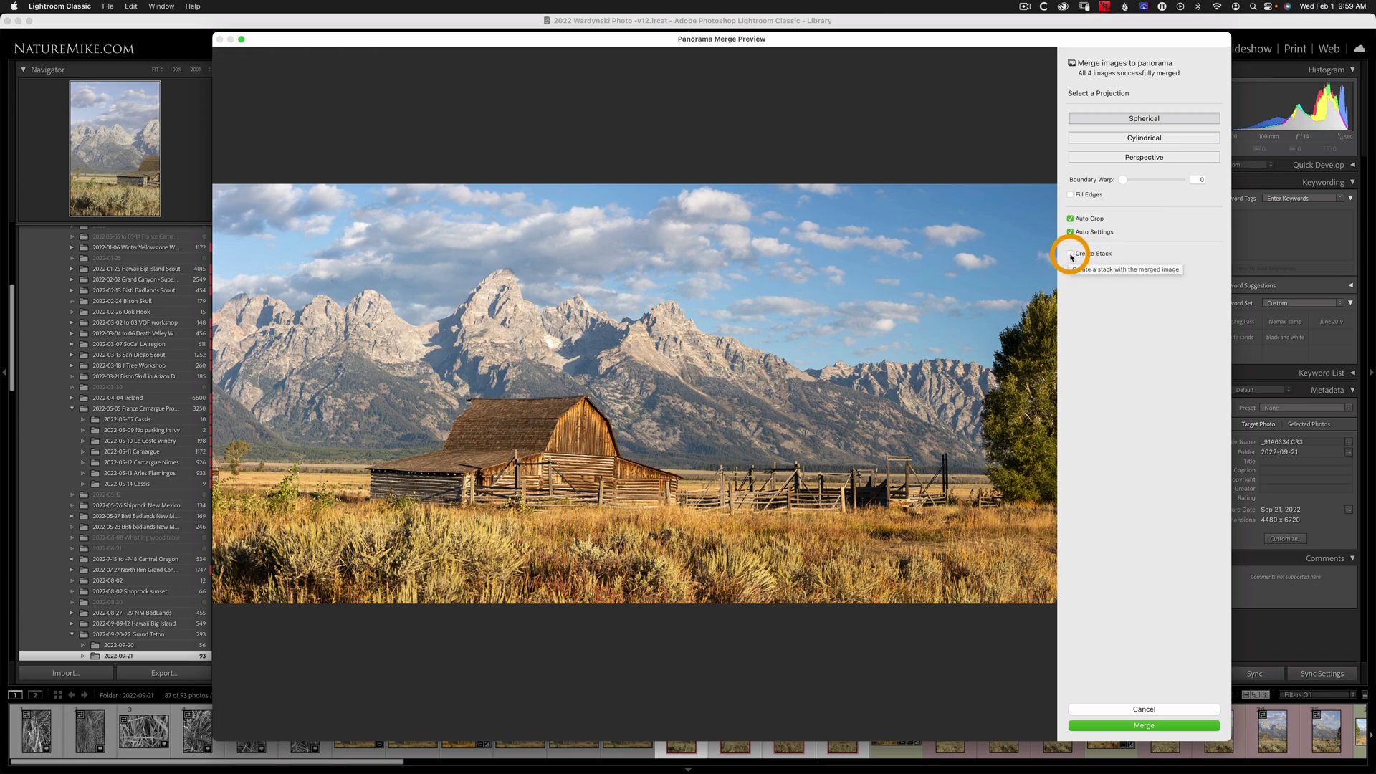
{"action": "left_click", "coordinate": [1071, 255]}
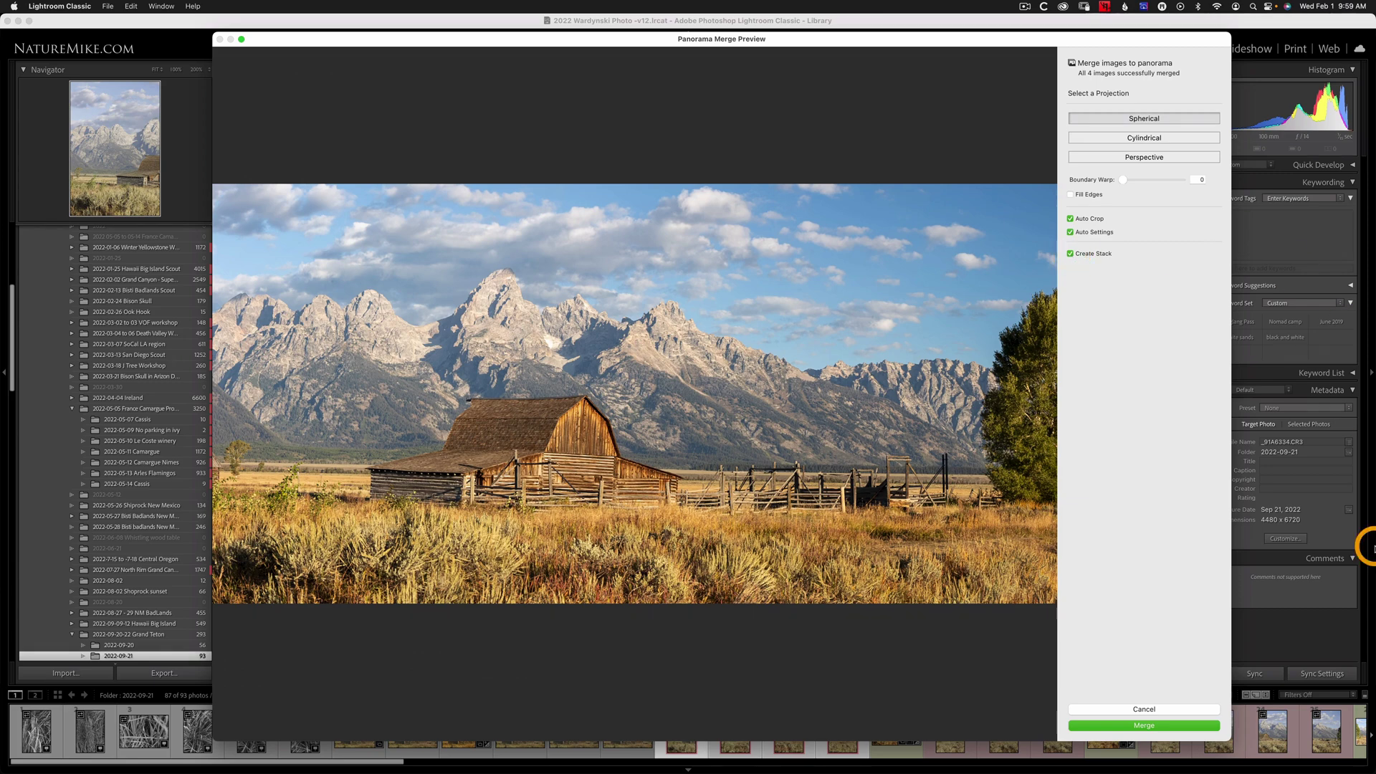
{"action": "left_click", "coordinate": [1167, 725]}
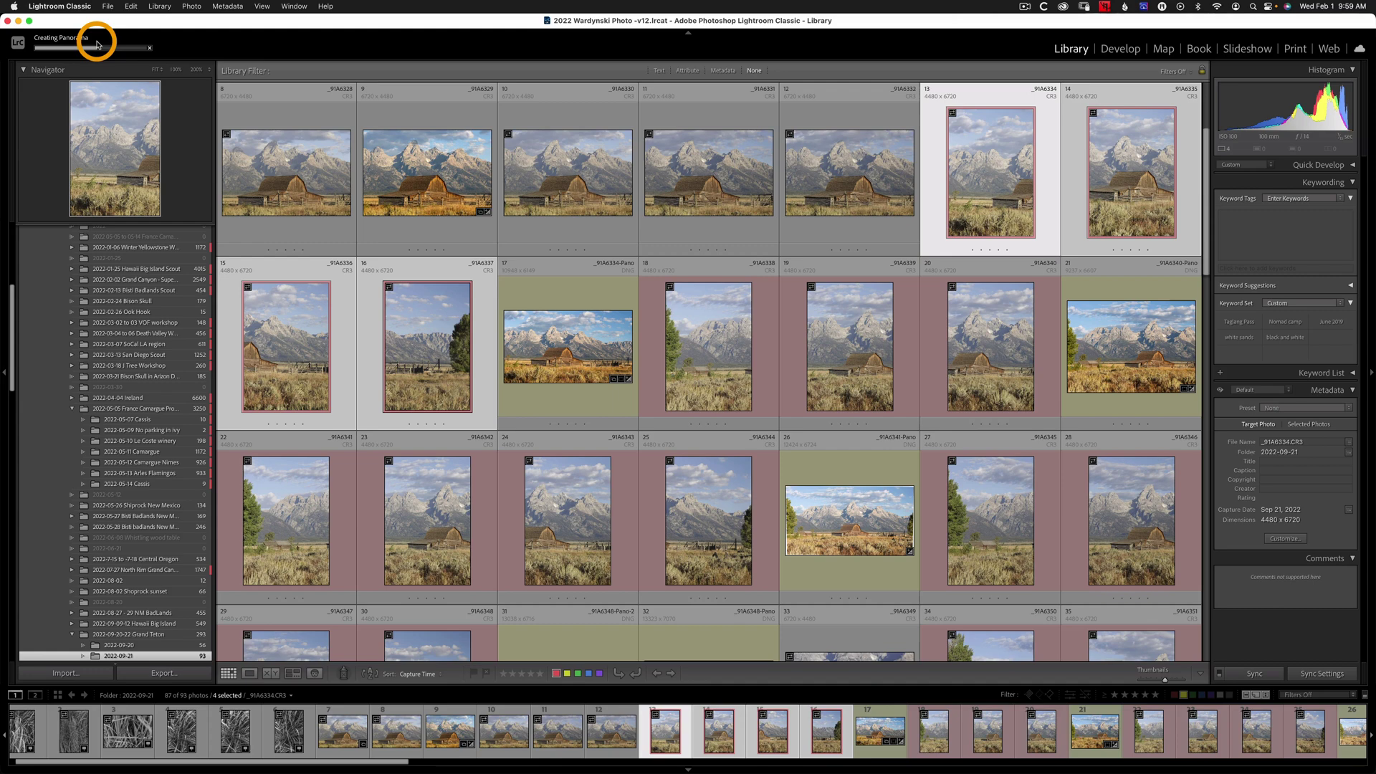
Once the 12236 x 6079 panorama DNG appears, label it yellow with key 7
{"action": "left_click", "coordinate": [223, 5]}
{"action": "mouse_move", "coordinate": [262, 6]}
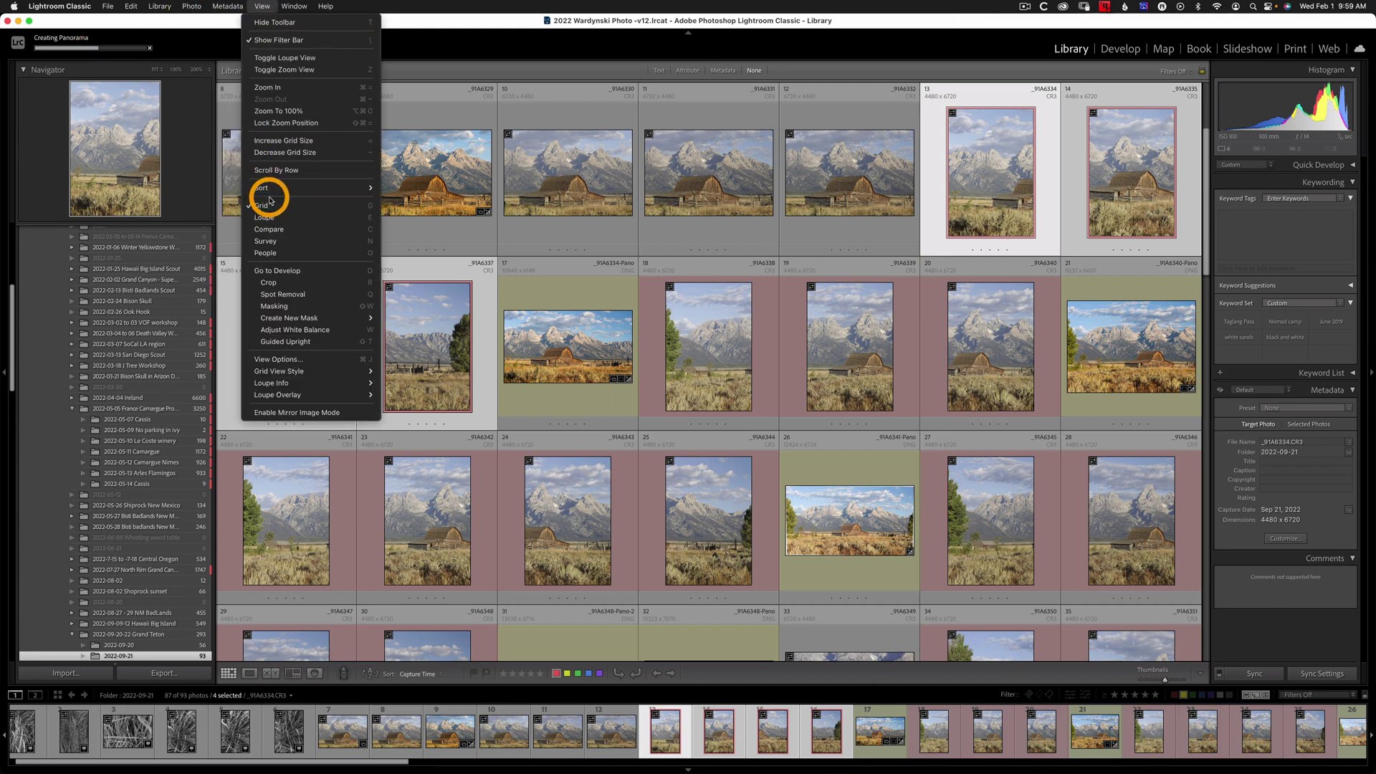
{"action": "left_click", "coordinate": [217, 236]}
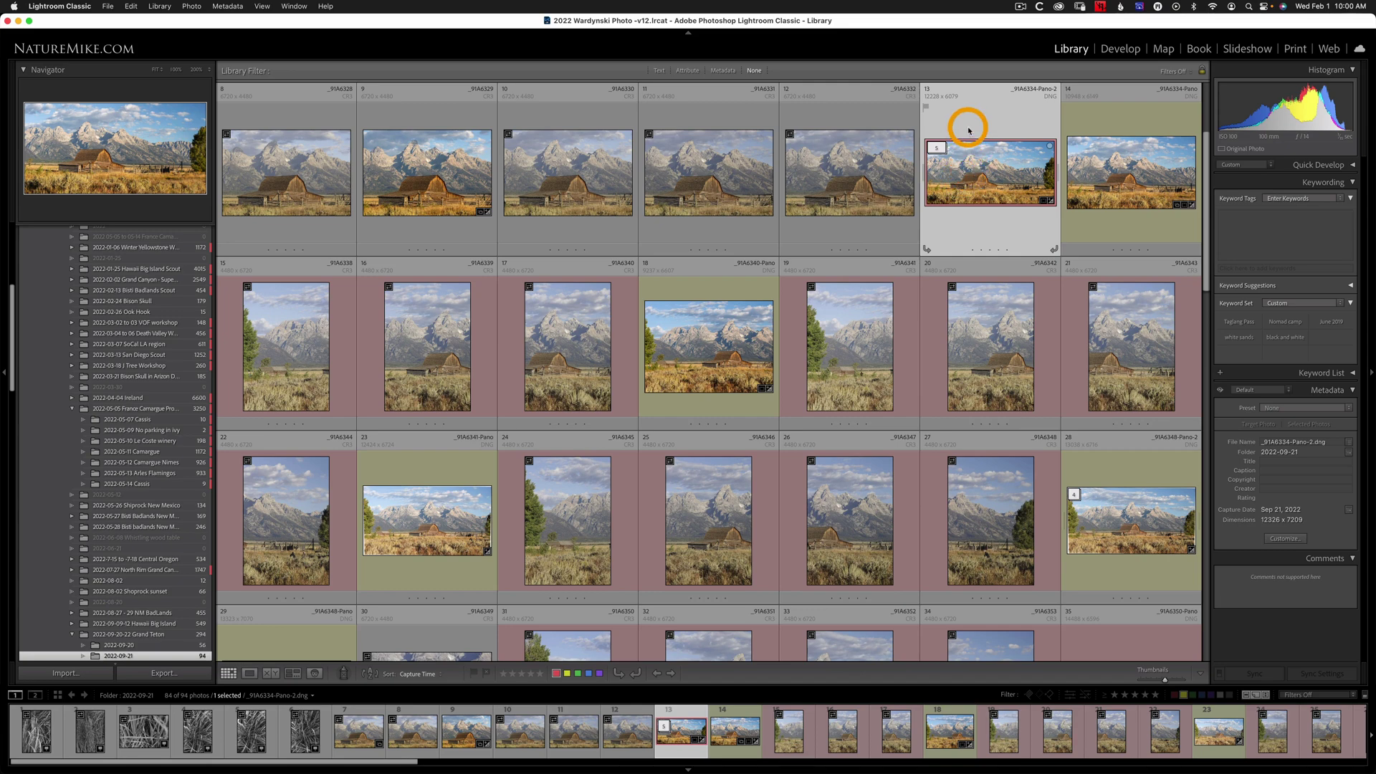
{"action": "key", "text": "7"}
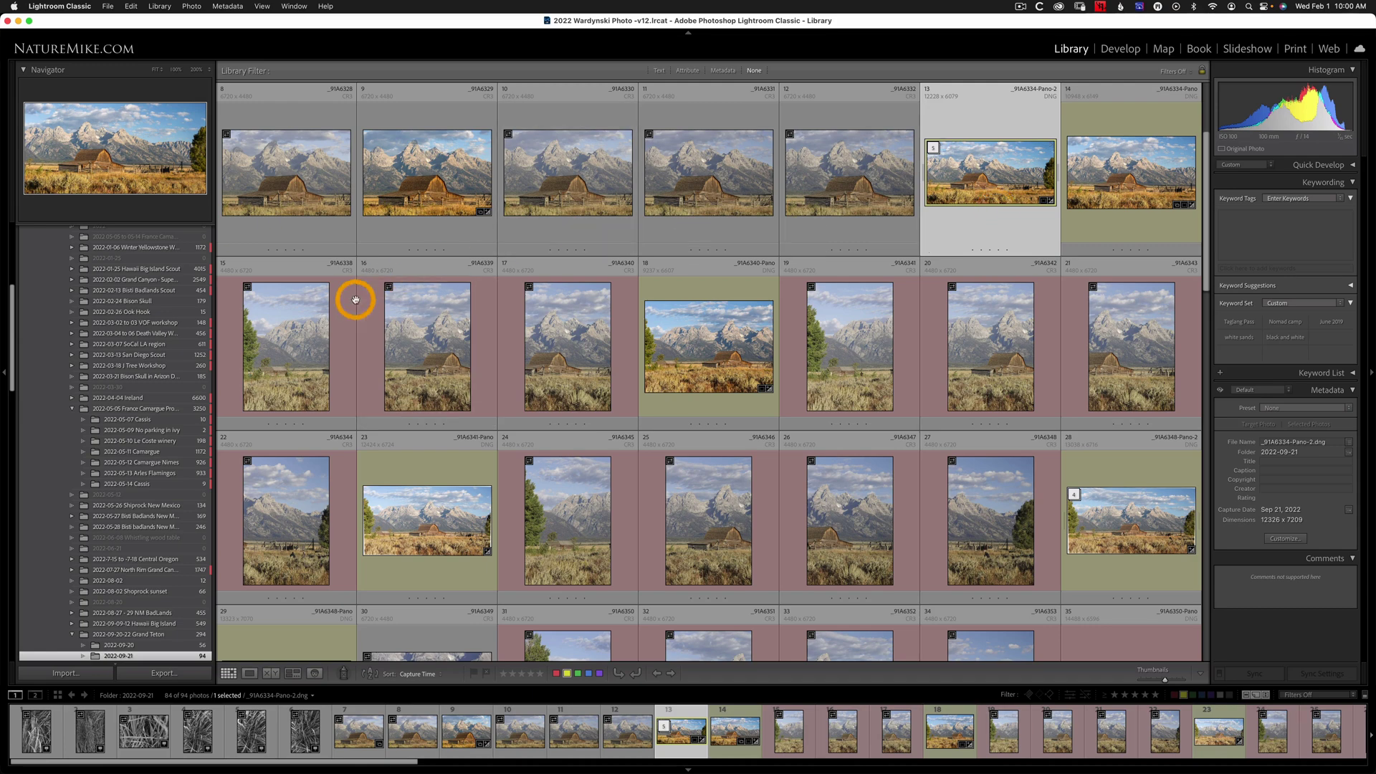
Group photos 15–17 into a stack
{"action": "left_click", "coordinate": [301, 322]}
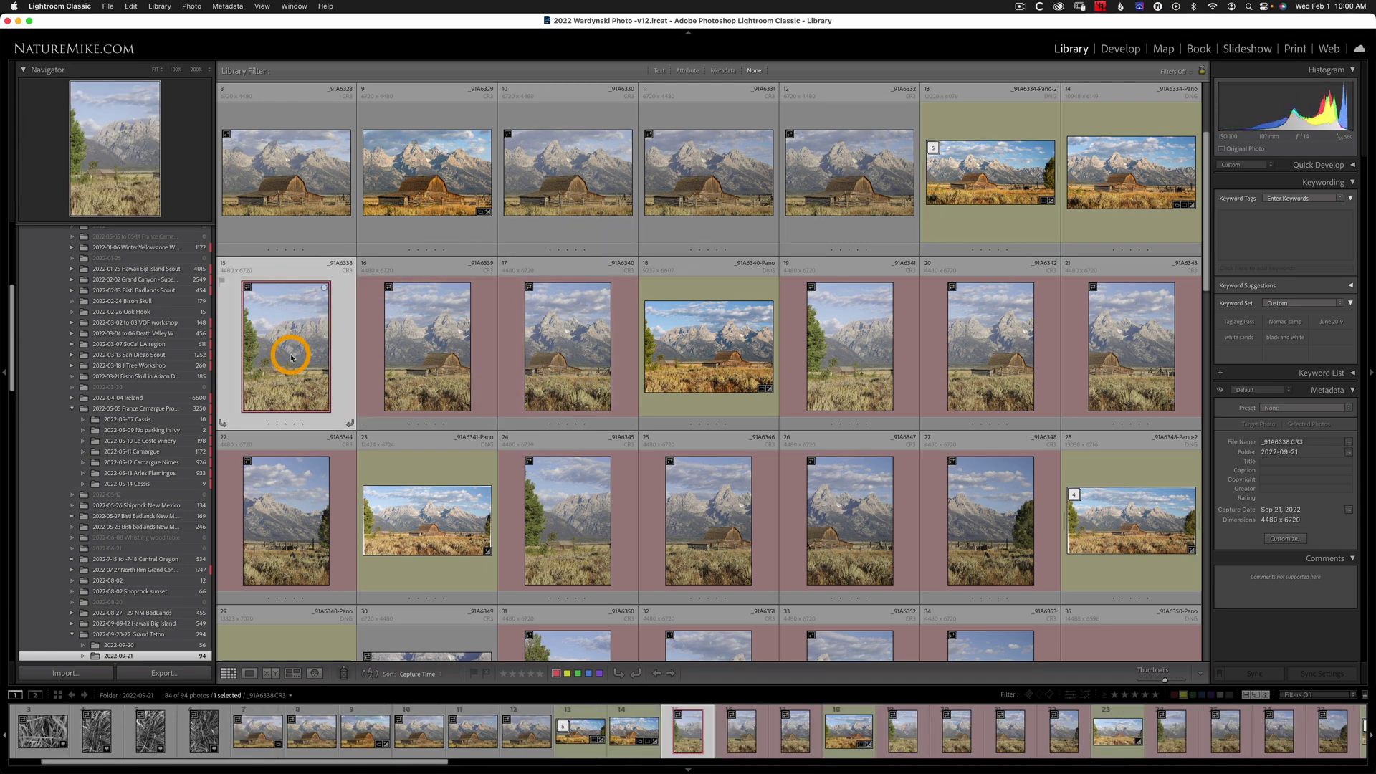
{"action": "left_click", "coordinate": [598, 351], "text": "shift"}
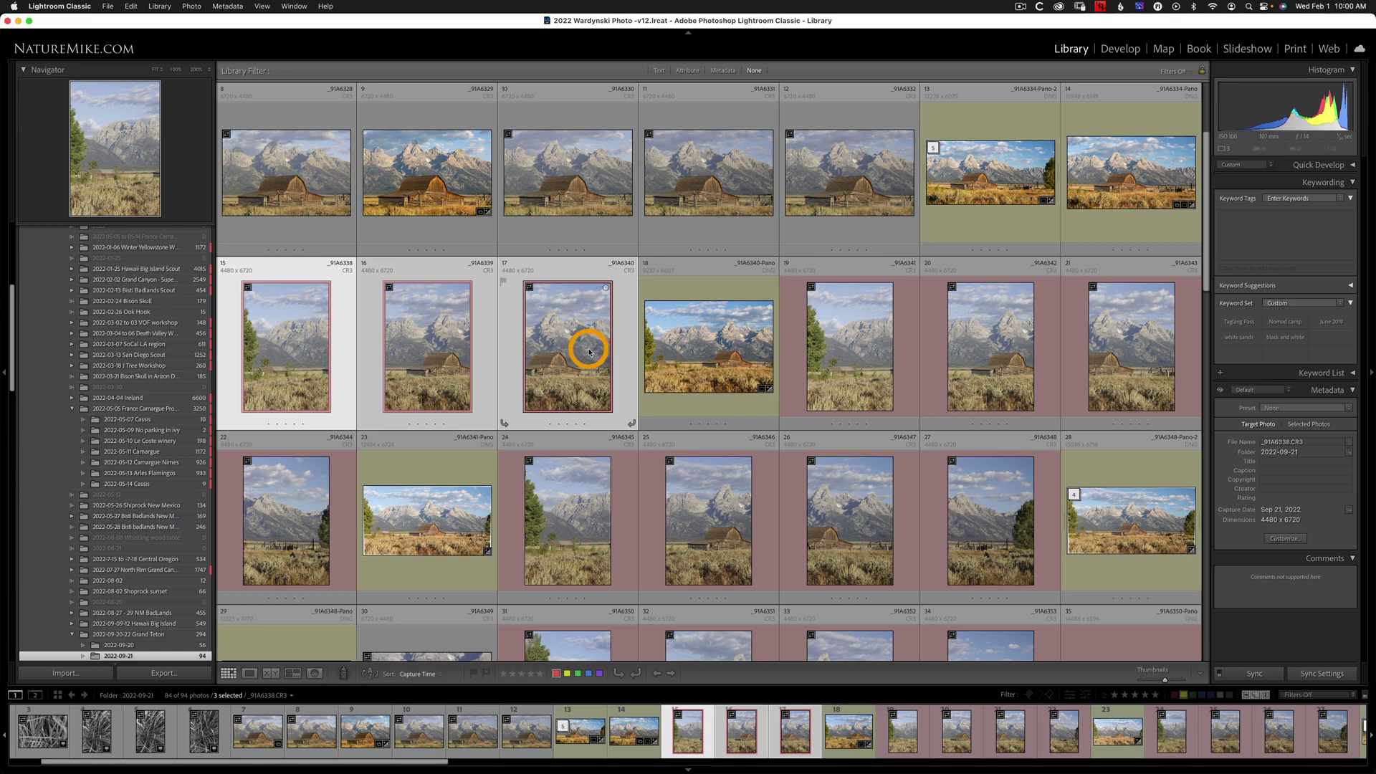
{"action": "right_click", "coordinate": [585, 351]}
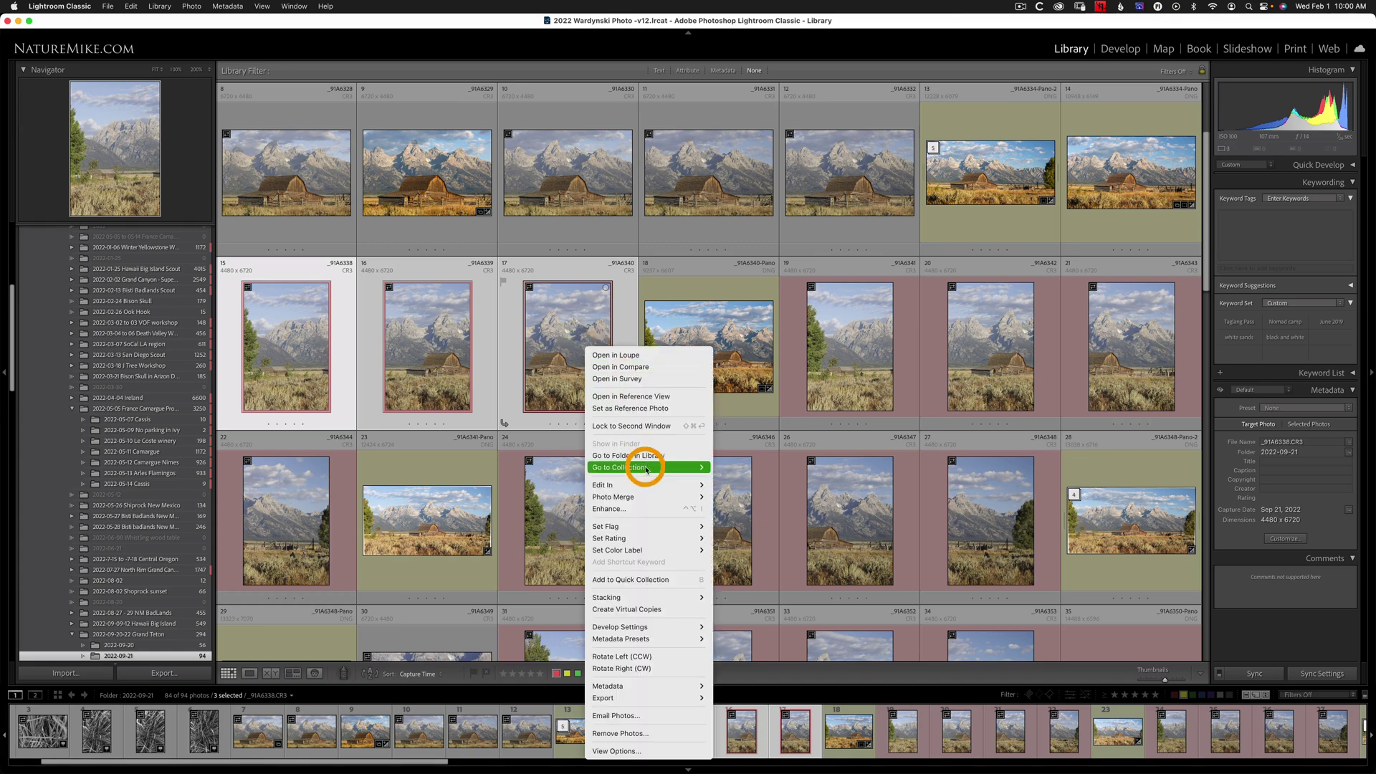
{"action": "mouse_move", "coordinate": [629, 597]}
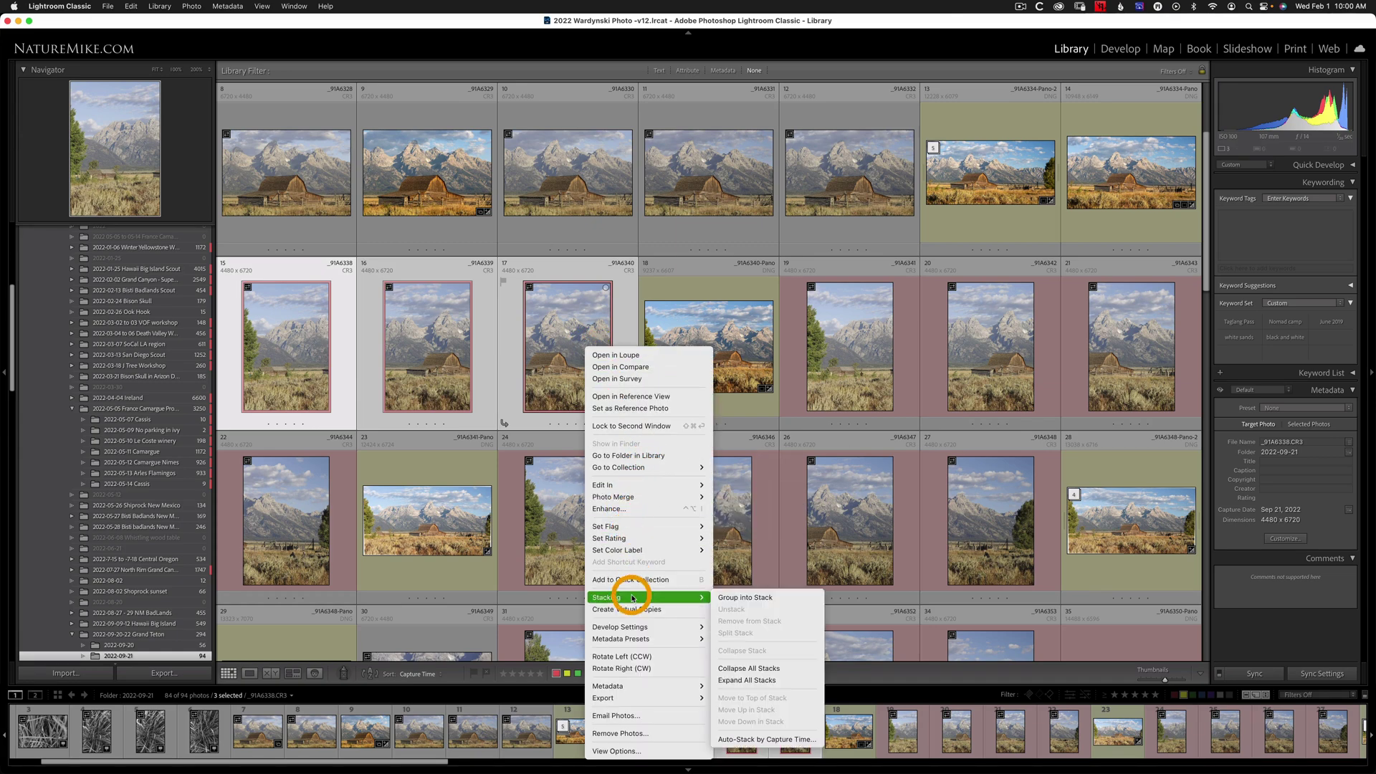
{"action": "left_click", "coordinate": [753, 598]}
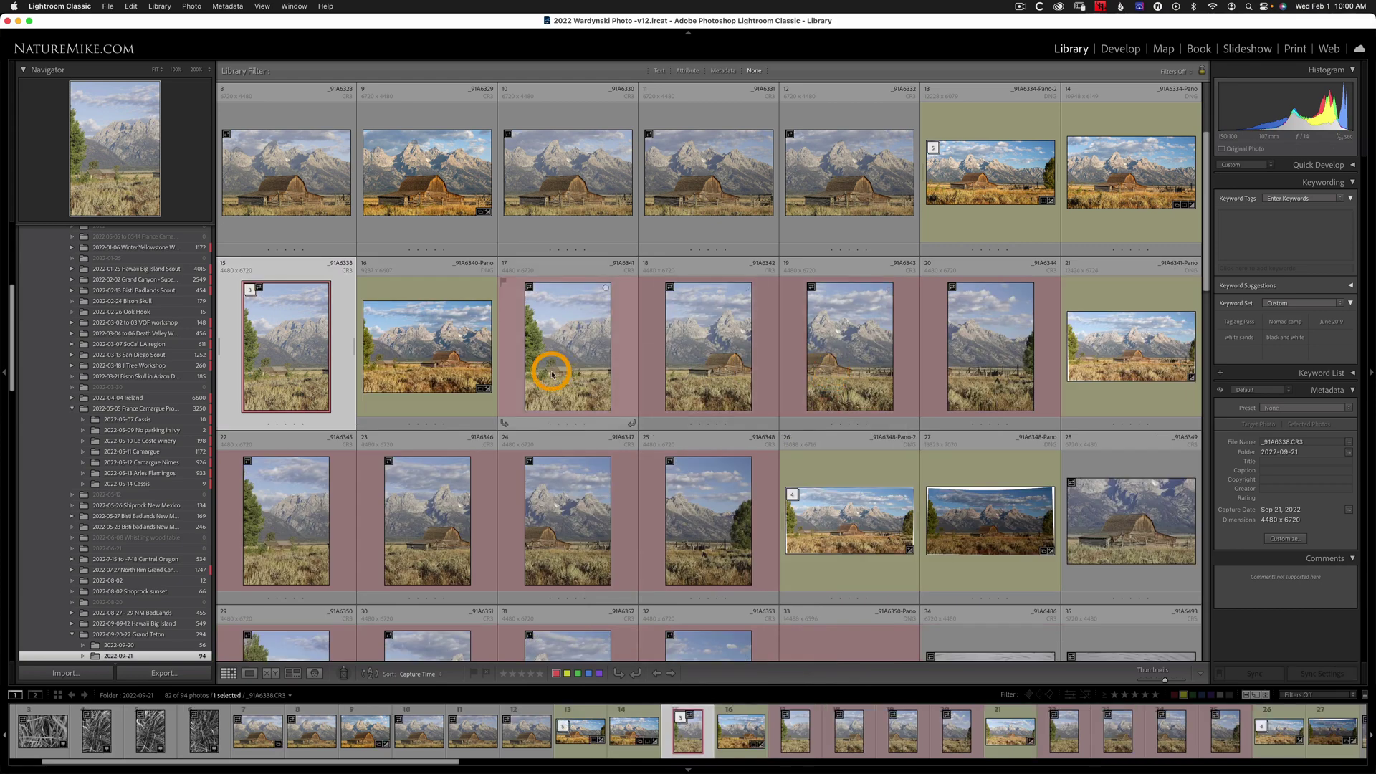
Group photos 17–20 into another stack
{"action": "left_click", "coordinate": [551, 373]}
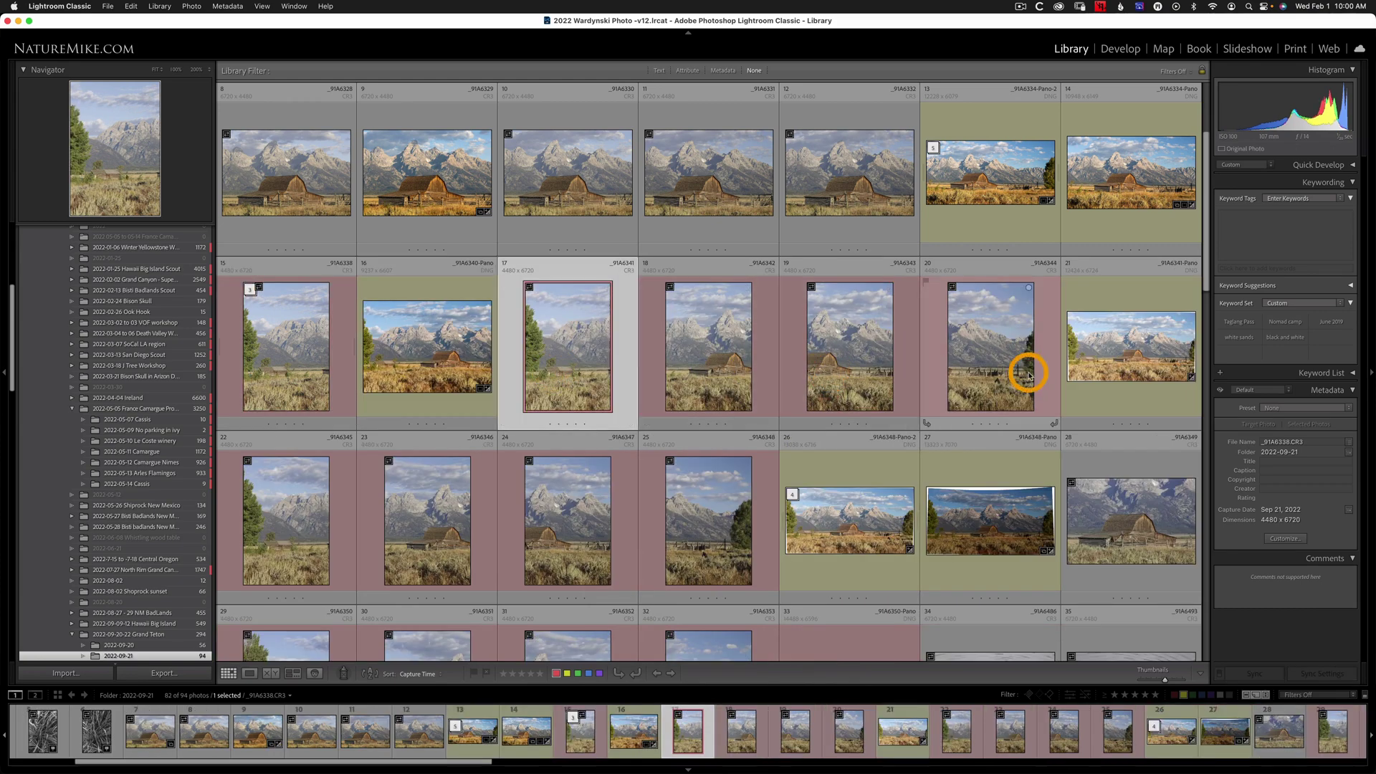
{"action": "left_click", "coordinate": [972, 369], "text": "shift"}
{"action": "right_click", "coordinate": [972, 369]}
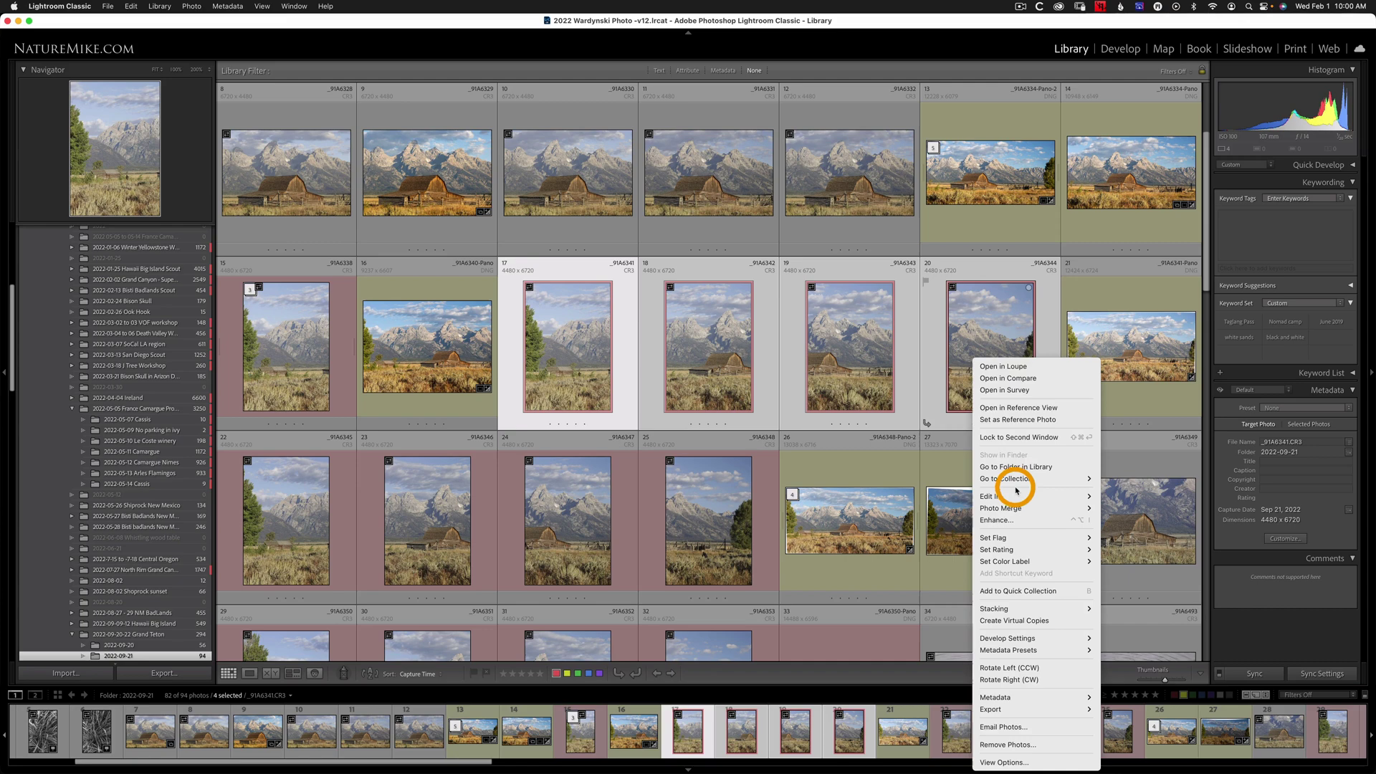
{"action": "mouse_move", "coordinate": [1013, 508]}
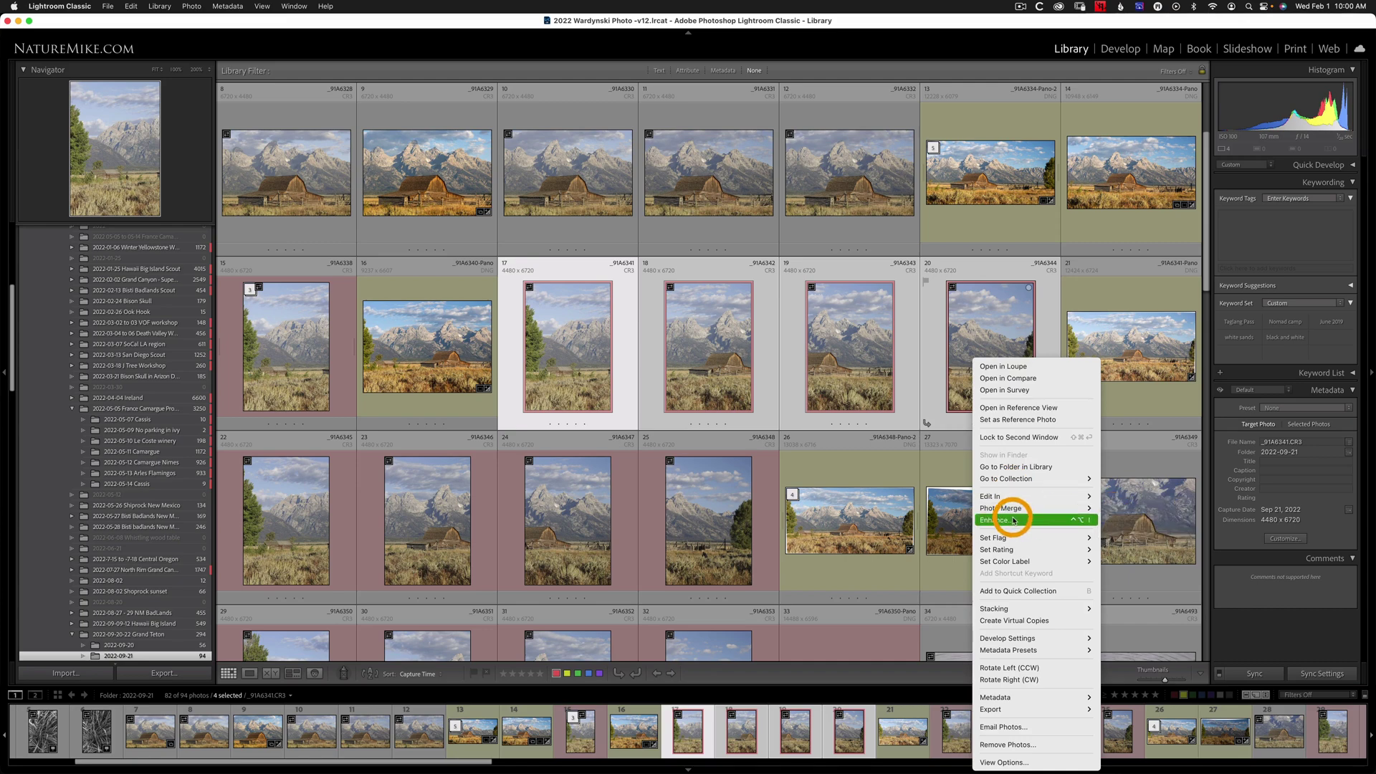
{"action": "mouse_move", "coordinate": [1011, 608]}
{"action": "left_click", "coordinate": [1124, 610]}
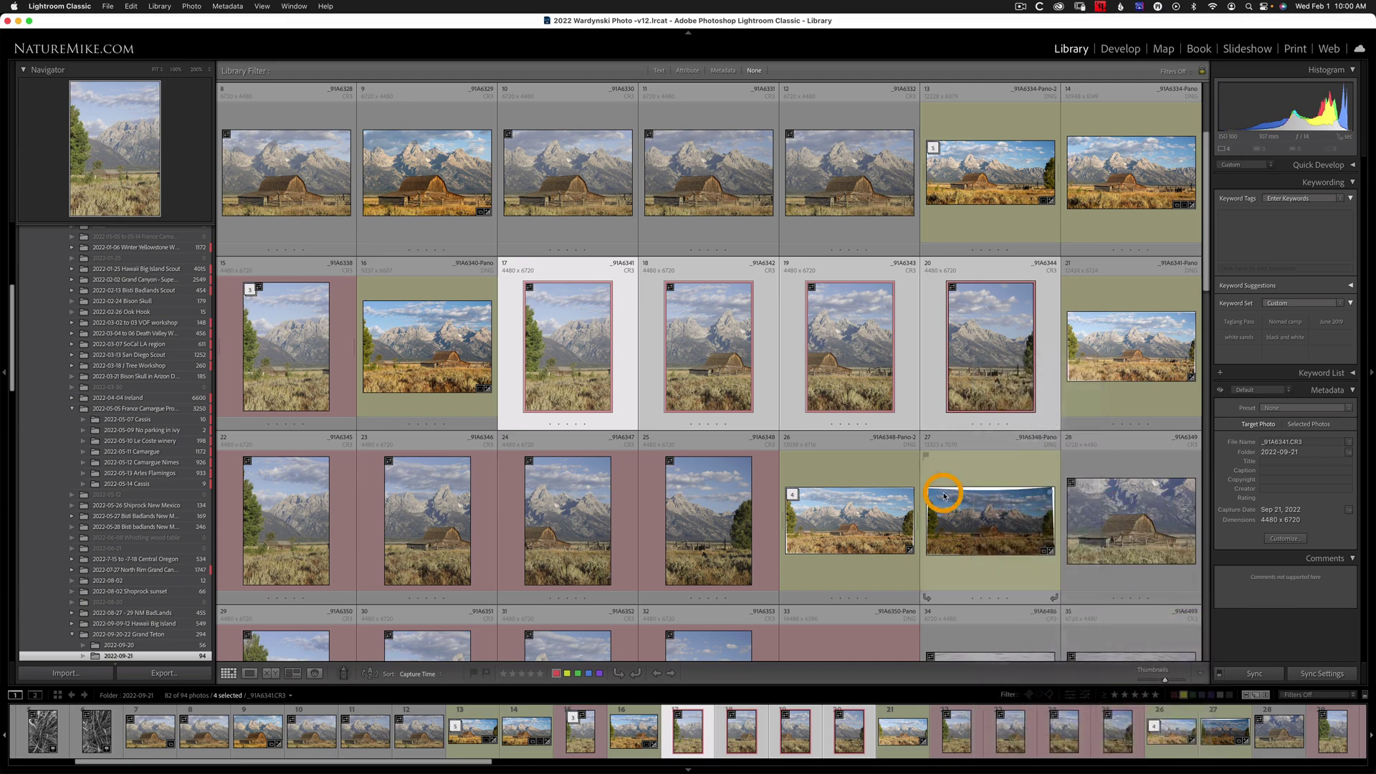
Stack the next set of exposures, then select photos 23–26 for stacking
{"action": "left_click", "coordinate": [872, 367]}
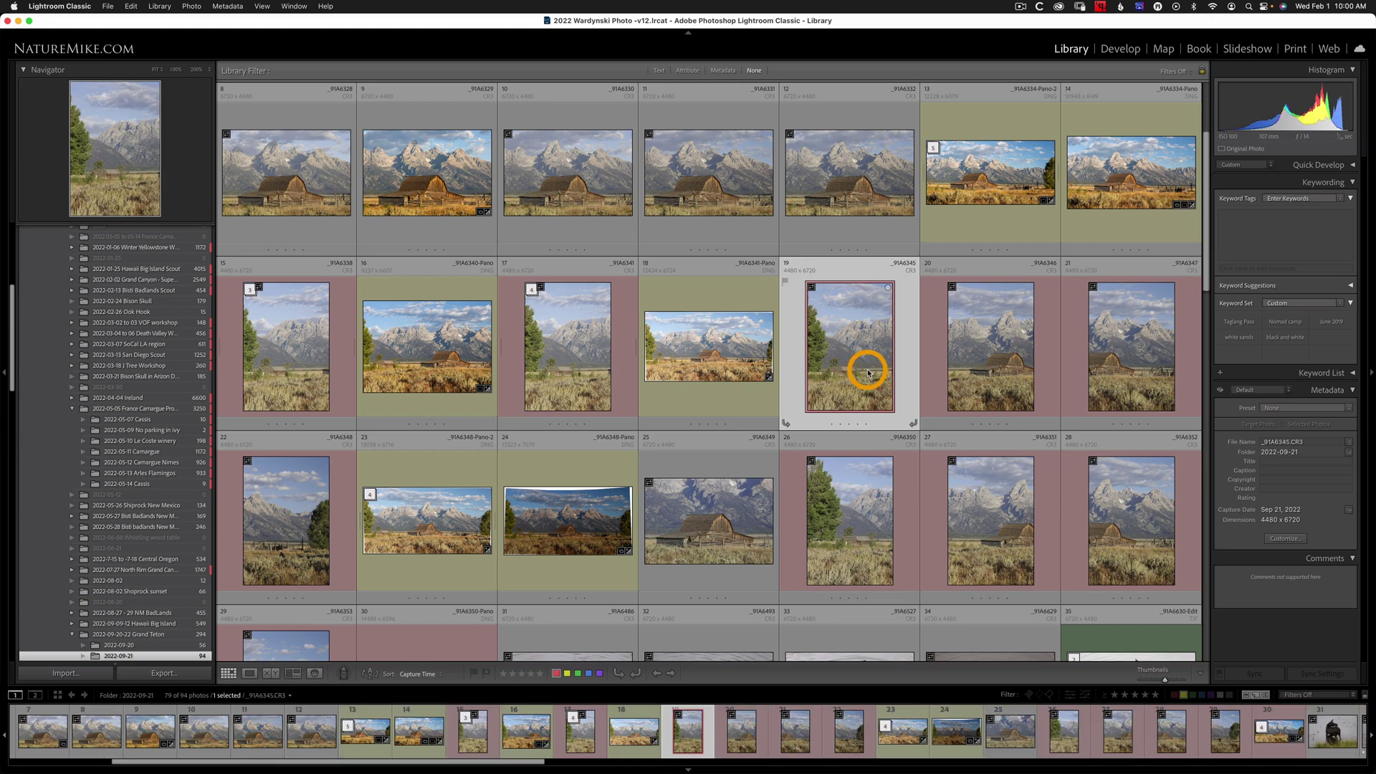
{"action": "right_click", "coordinate": [281, 550]}
{"action": "mouse_move", "coordinate": [350, 608]}
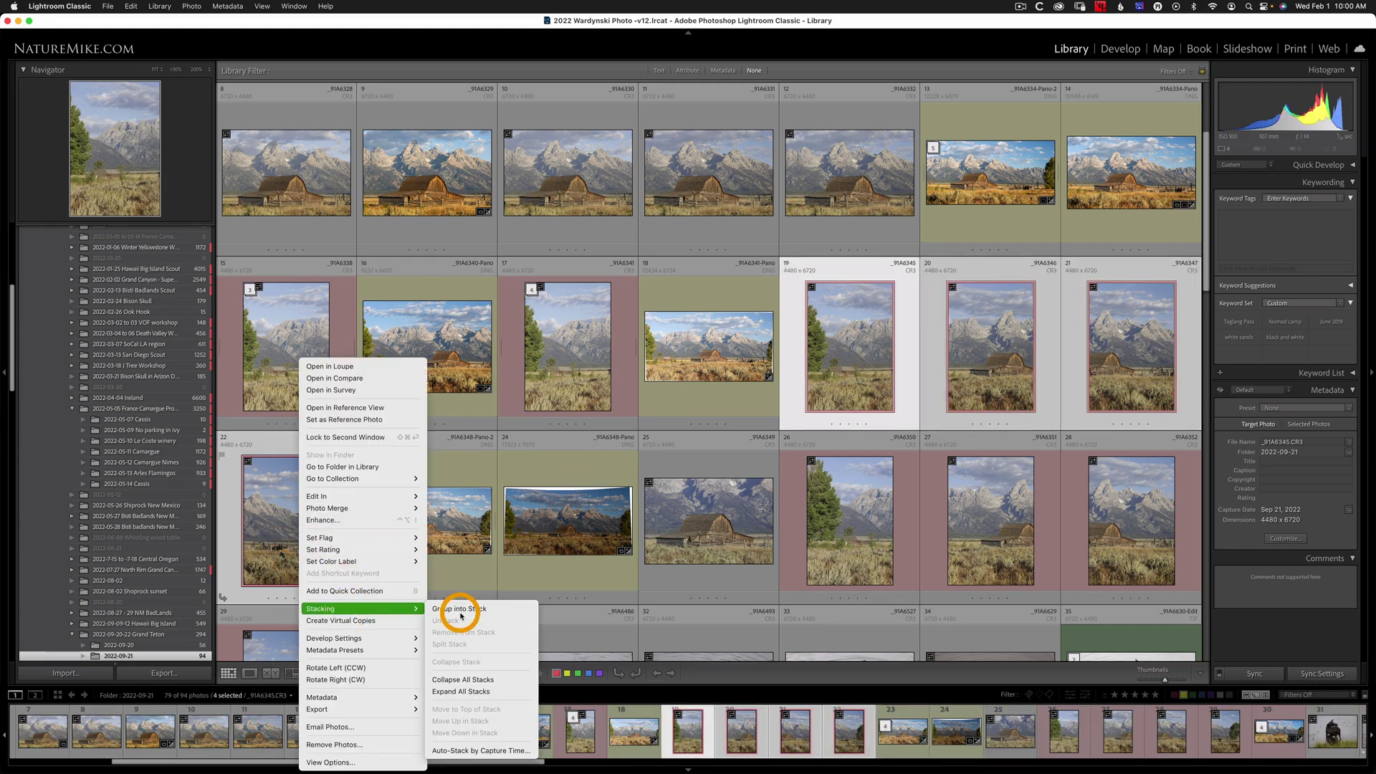
{"action": "left_click", "coordinate": [461, 611]}
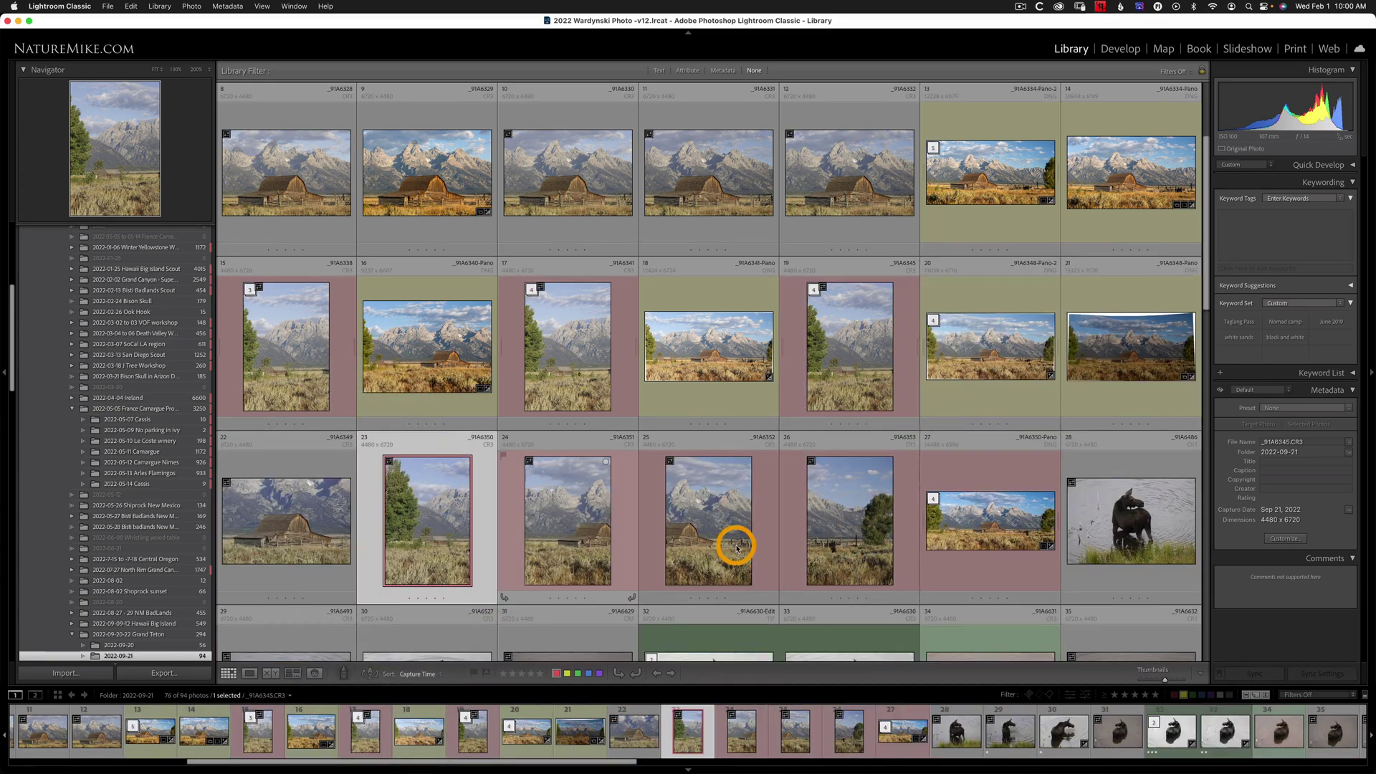
{"action": "left_click", "coordinate": [862, 541], "text": "shift"}
{"action": "right_click", "coordinate": [860, 541]}
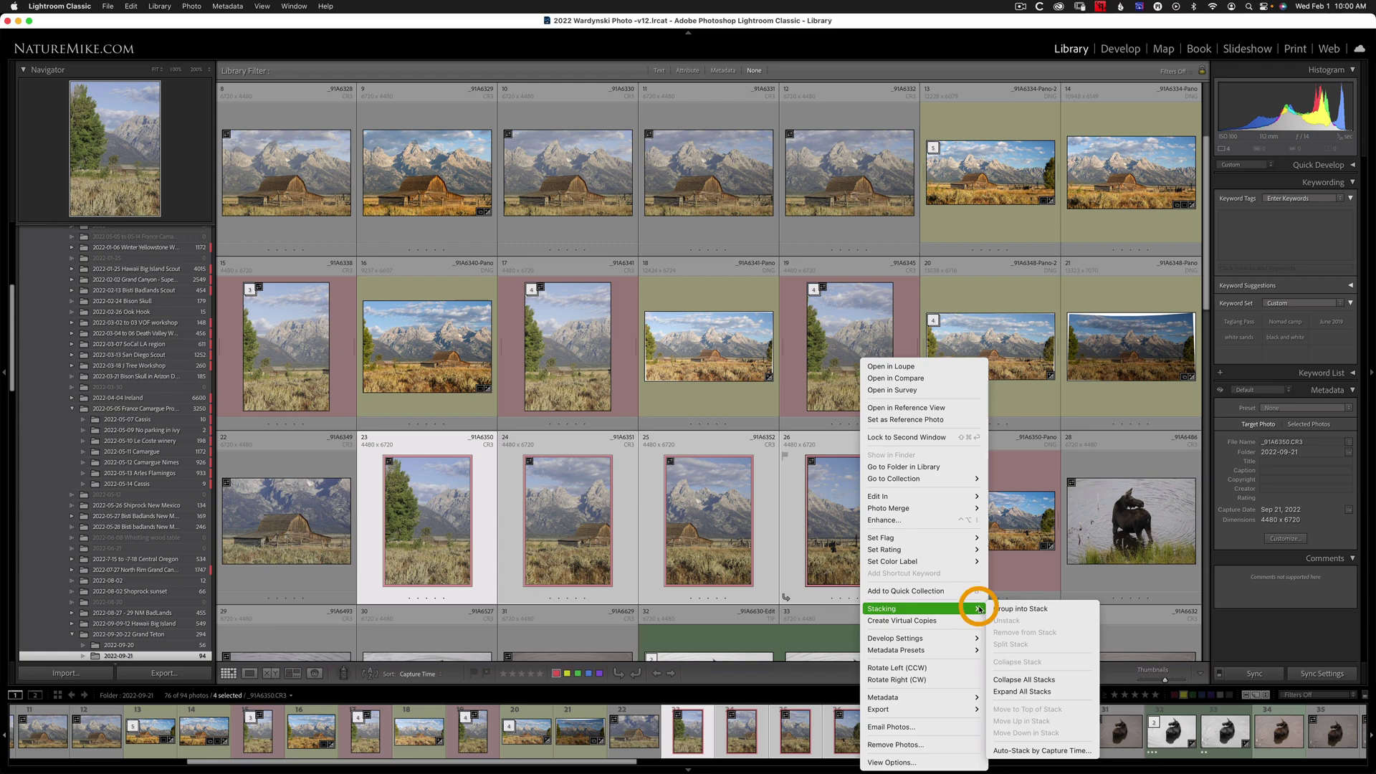
{"action": "left_click", "coordinate": [1029, 605]}
Stack photos 23–26, then batch-merge stacks 15, 17, 19 and 24 into panoramas
{"action": "left_click", "coordinate": [833, 372]}
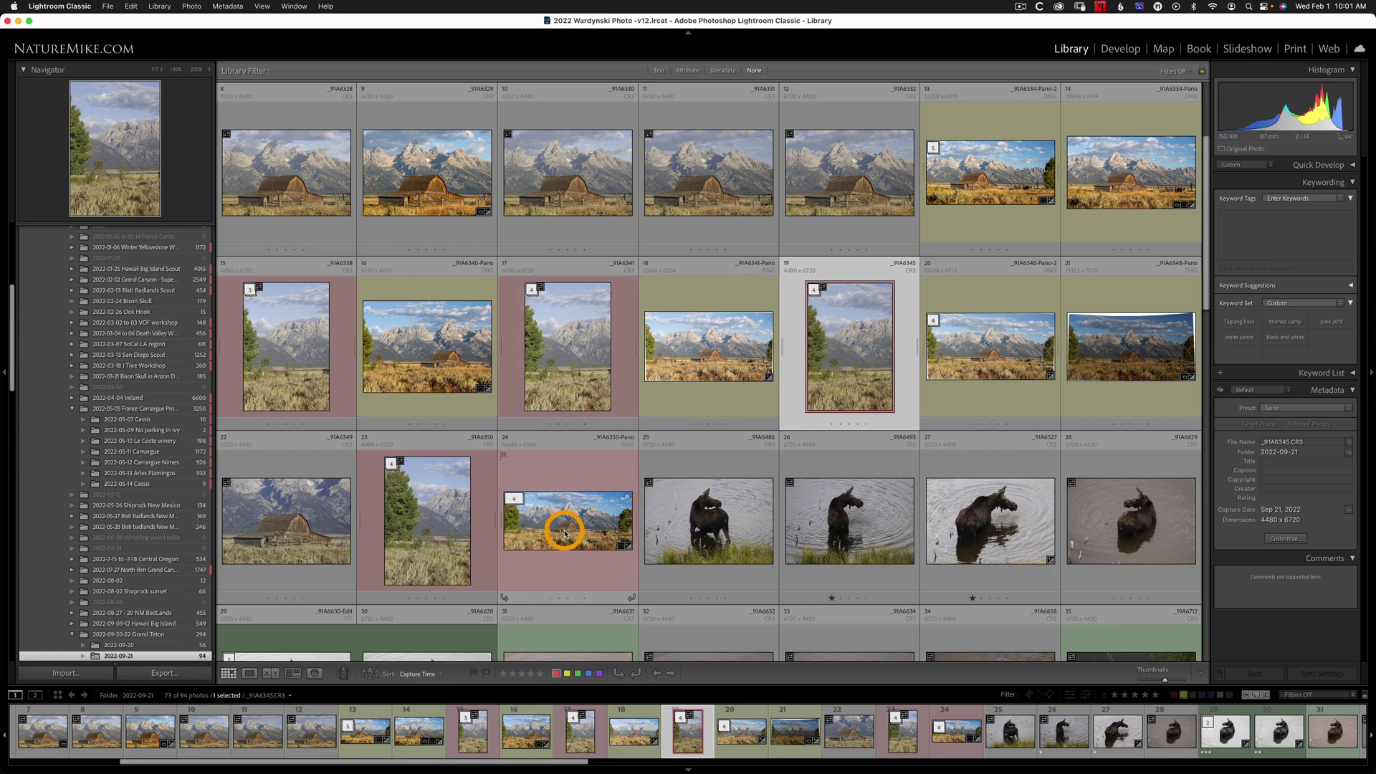
{"action": "left_click", "coordinate": [564, 495], "text": "super"}
{"action": "left_click", "coordinate": [530, 380], "text": "super"}
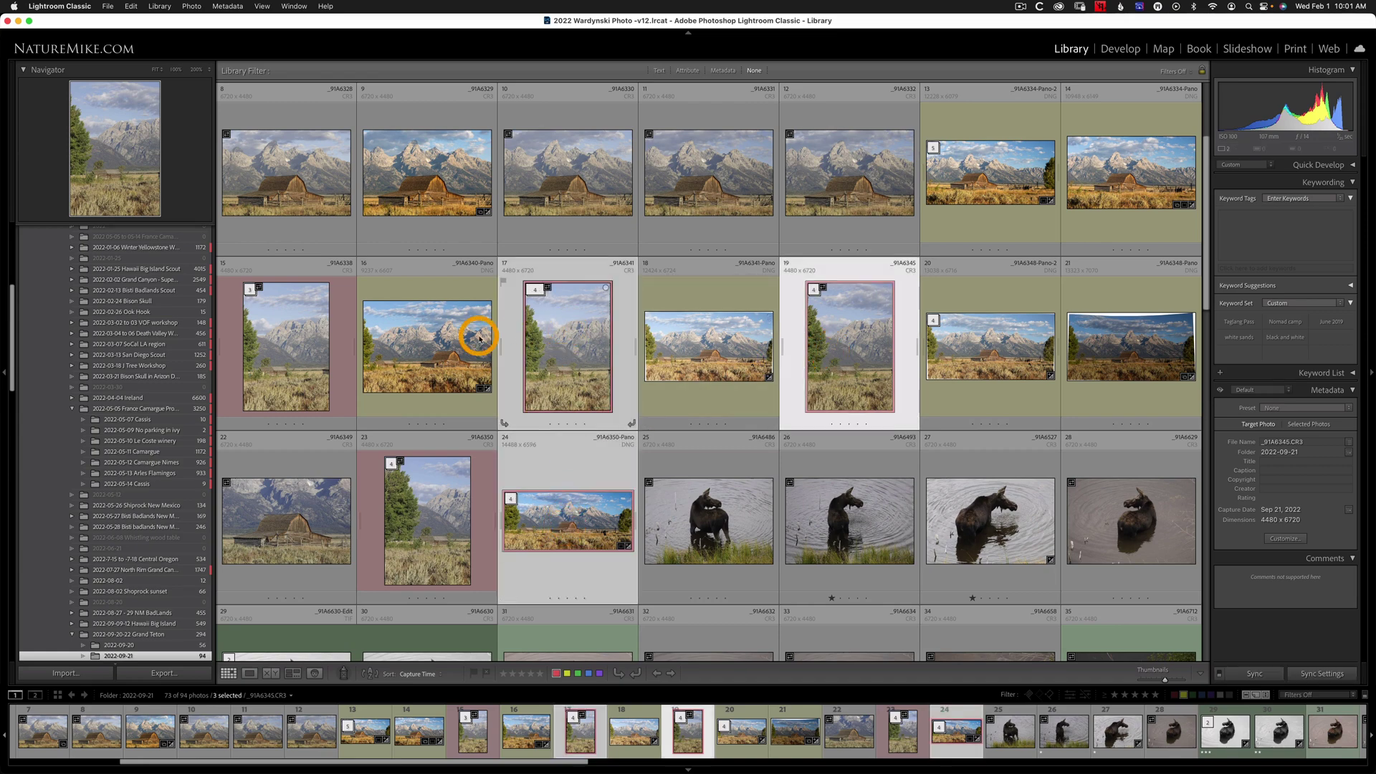
{"action": "left_click", "coordinate": [298, 332], "text": "super"}
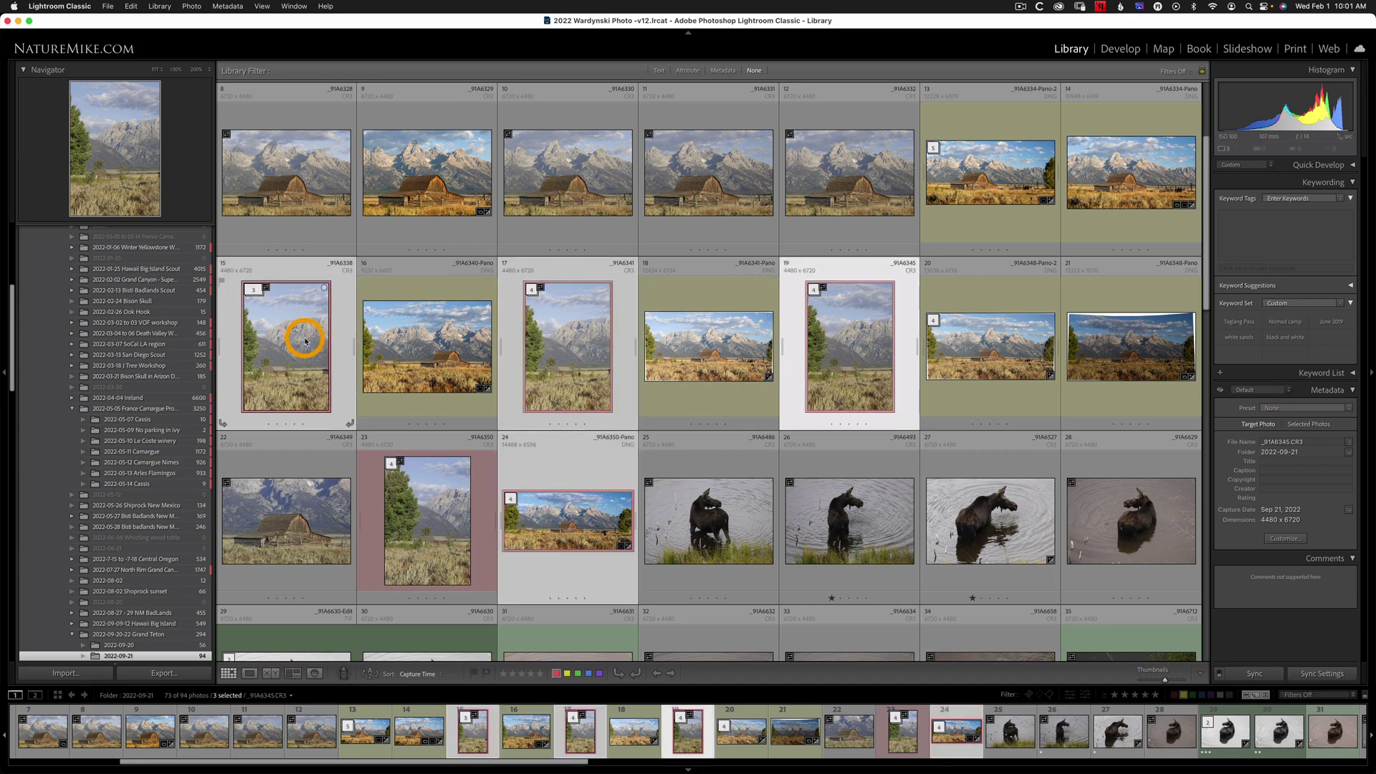
{"action": "right_click", "coordinate": [552, 356]}
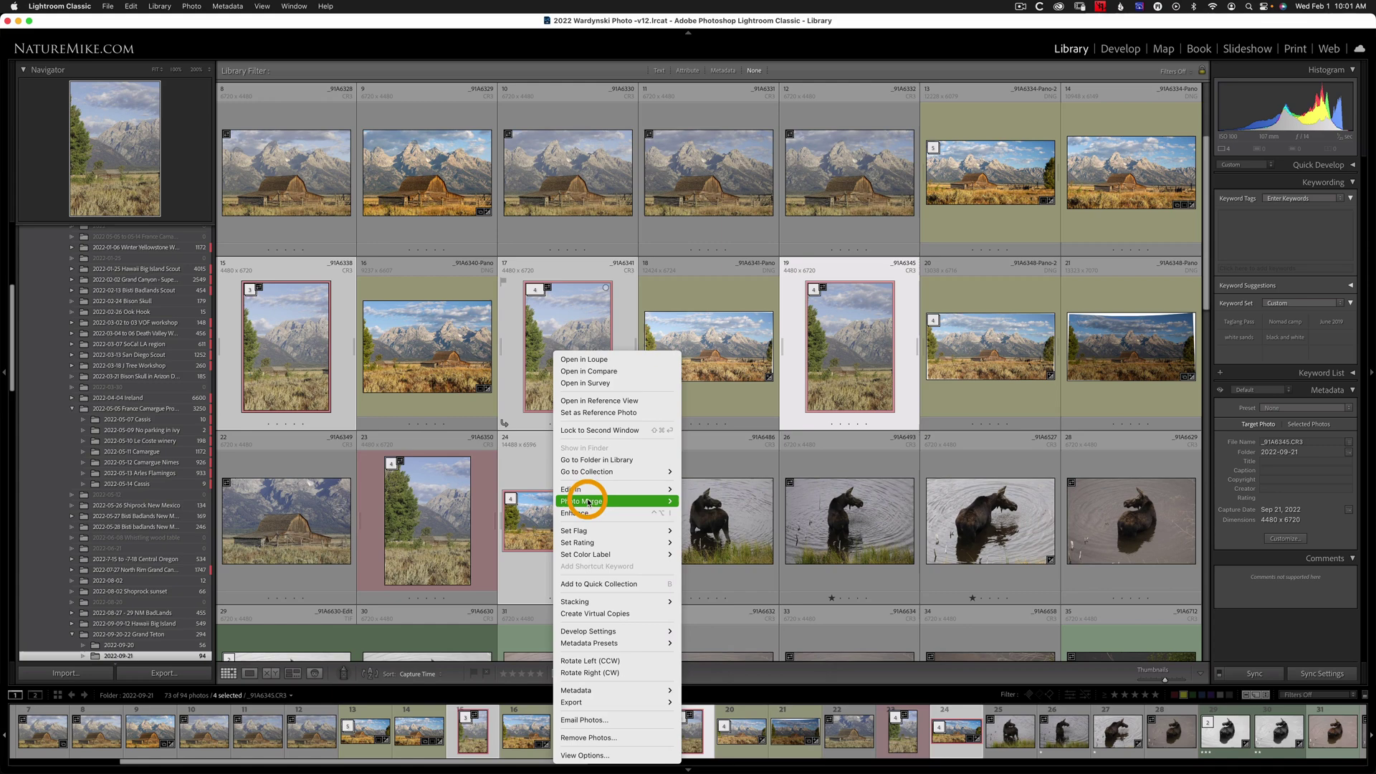
{"action": "mouse_move", "coordinate": [590, 501]}
{"action": "left_click", "coordinate": [743, 513]}
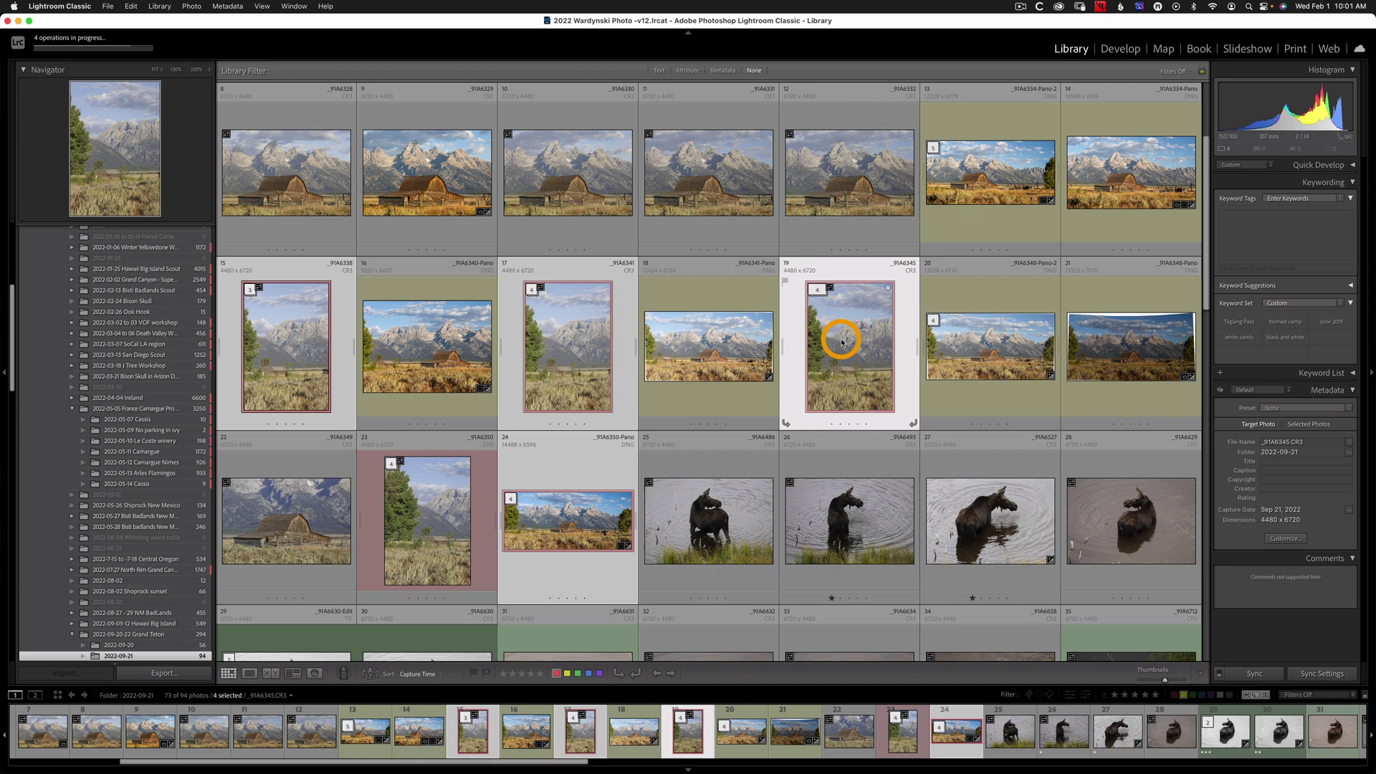
{"action": "mouse_move", "coordinate": [842, 342]}
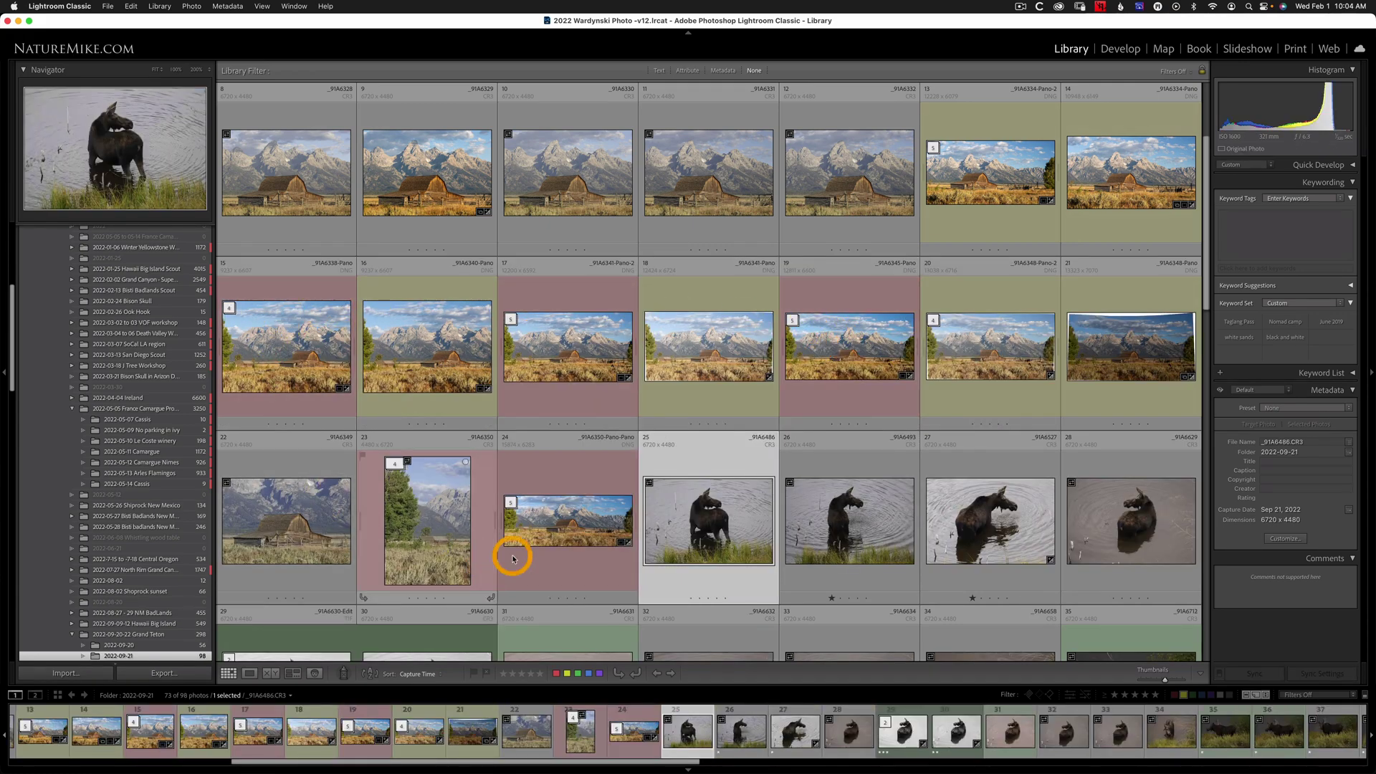
Label the new panoramas at positions 15, 17, 19 and 24 yellow
{"action": "left_click", "coordinate": [834, 360]}
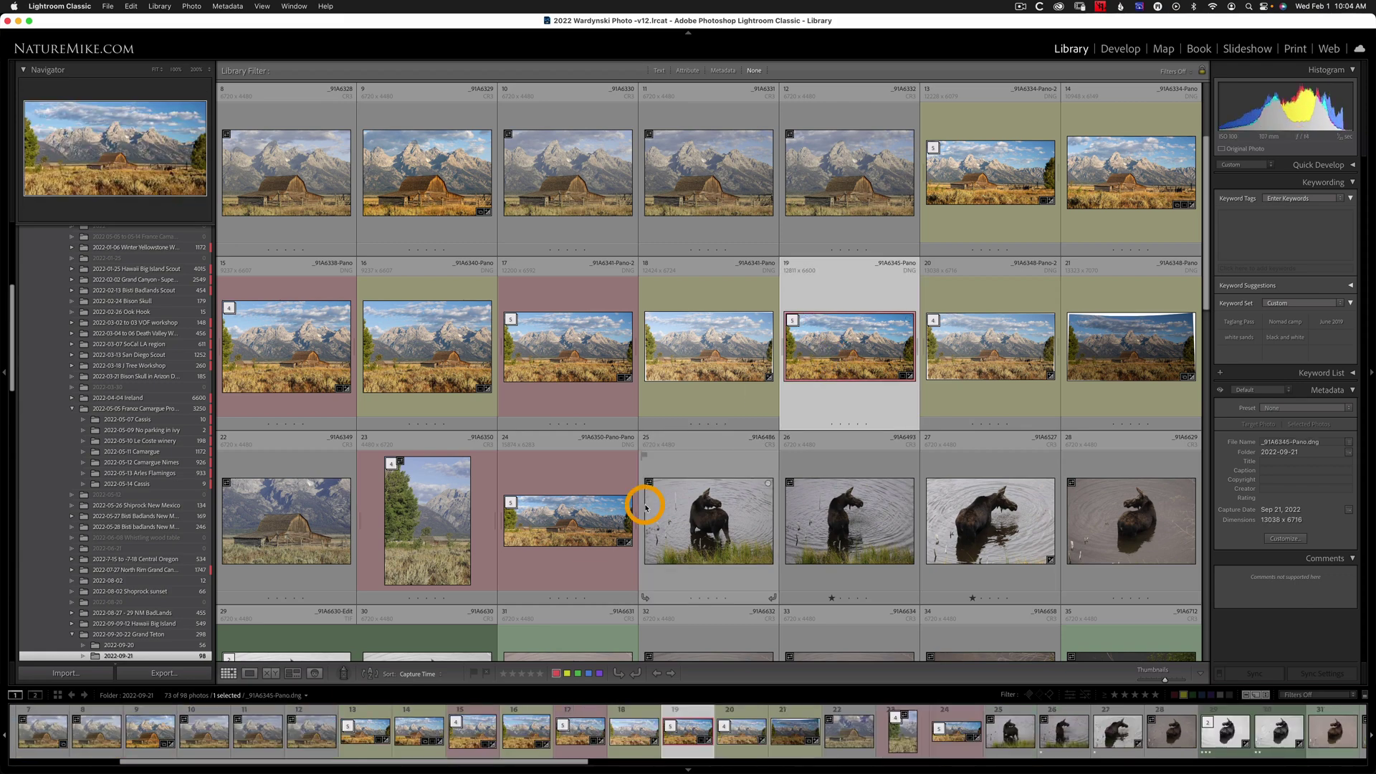
{"action": "left_click", "coordinate": [556, 539], "text": "super"}
{"action": "left_click", "coordinate": [566, 359], "text": "super"}
{"action": "left_click", "coordinate": [308, 358], "text": "super"}
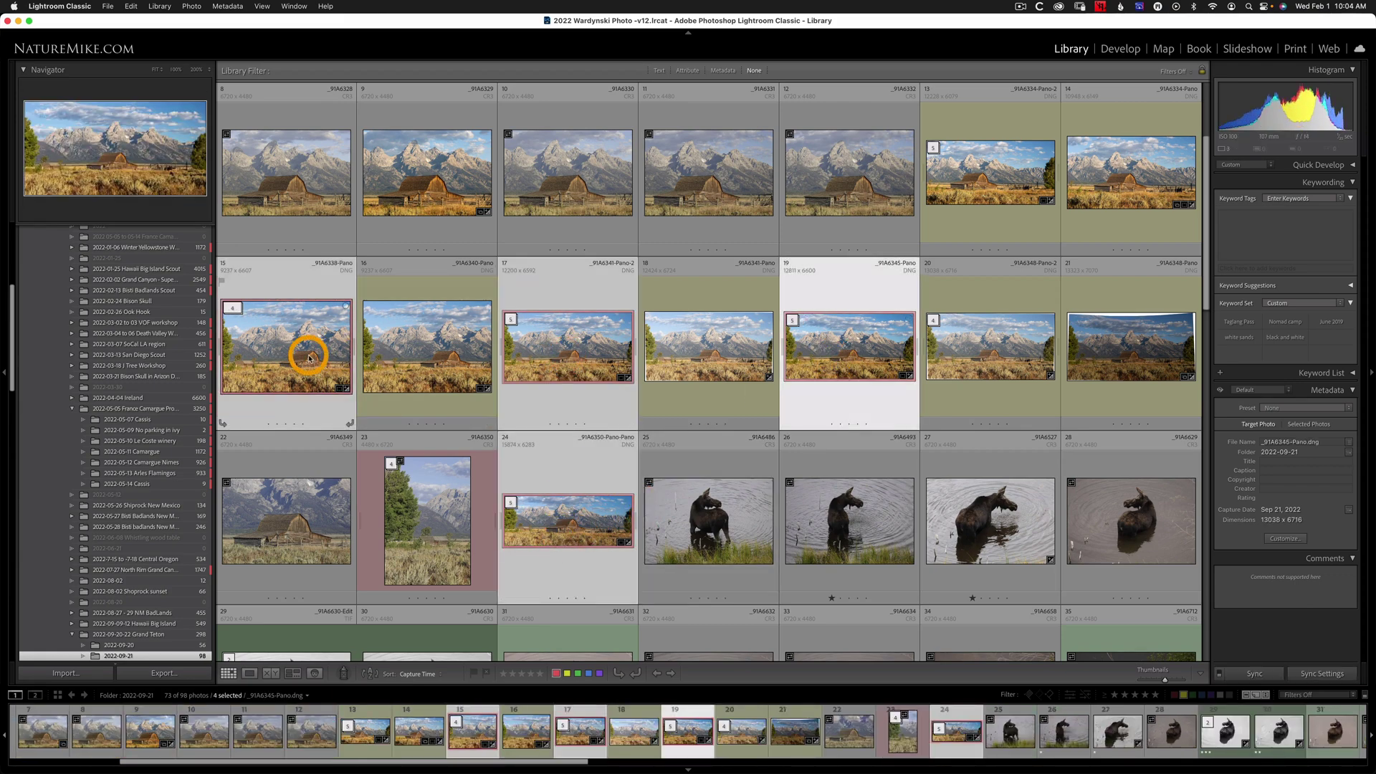
{"action": "left_click", "coordinate": [567, 674]}
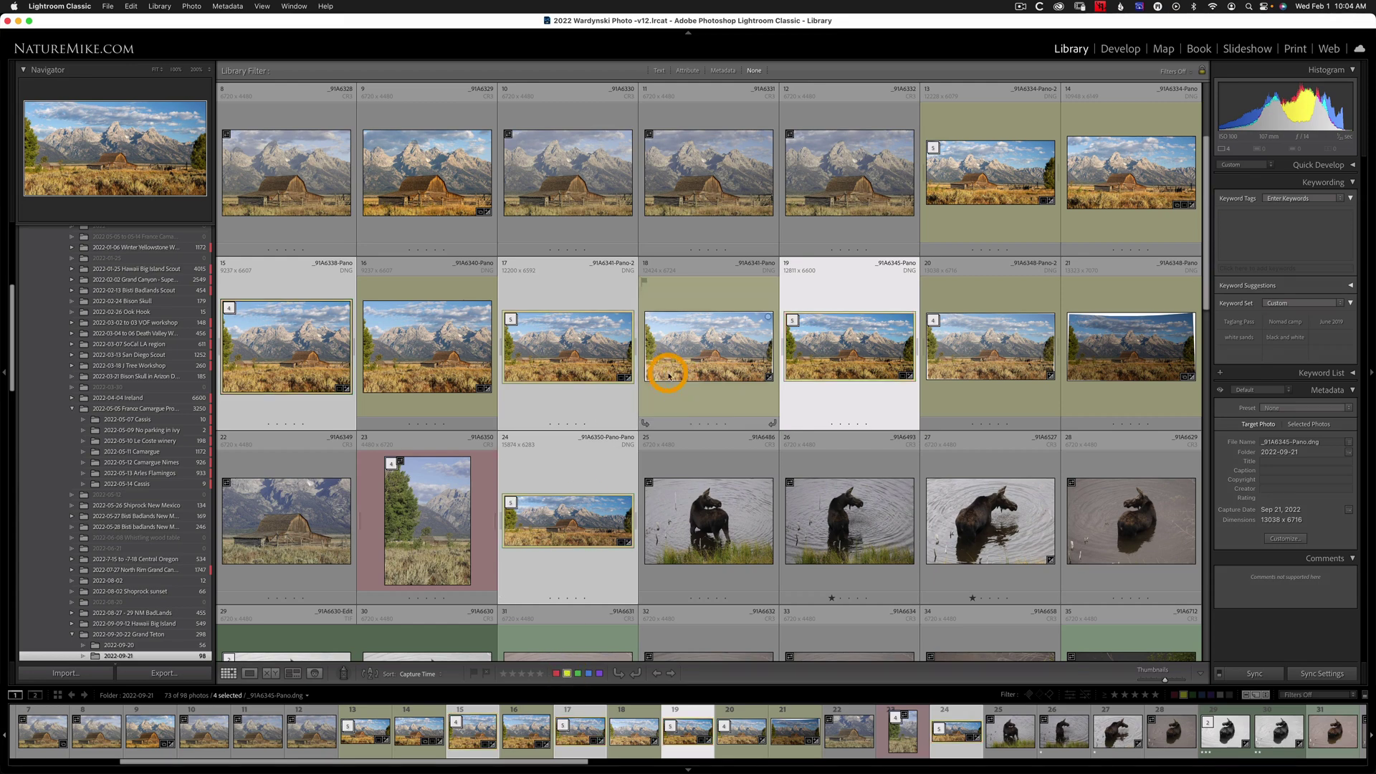
Expand and collapse the panorama stack at position 19 to check its source photos
{"action": "left_click", "coordinate": [840, 289]}
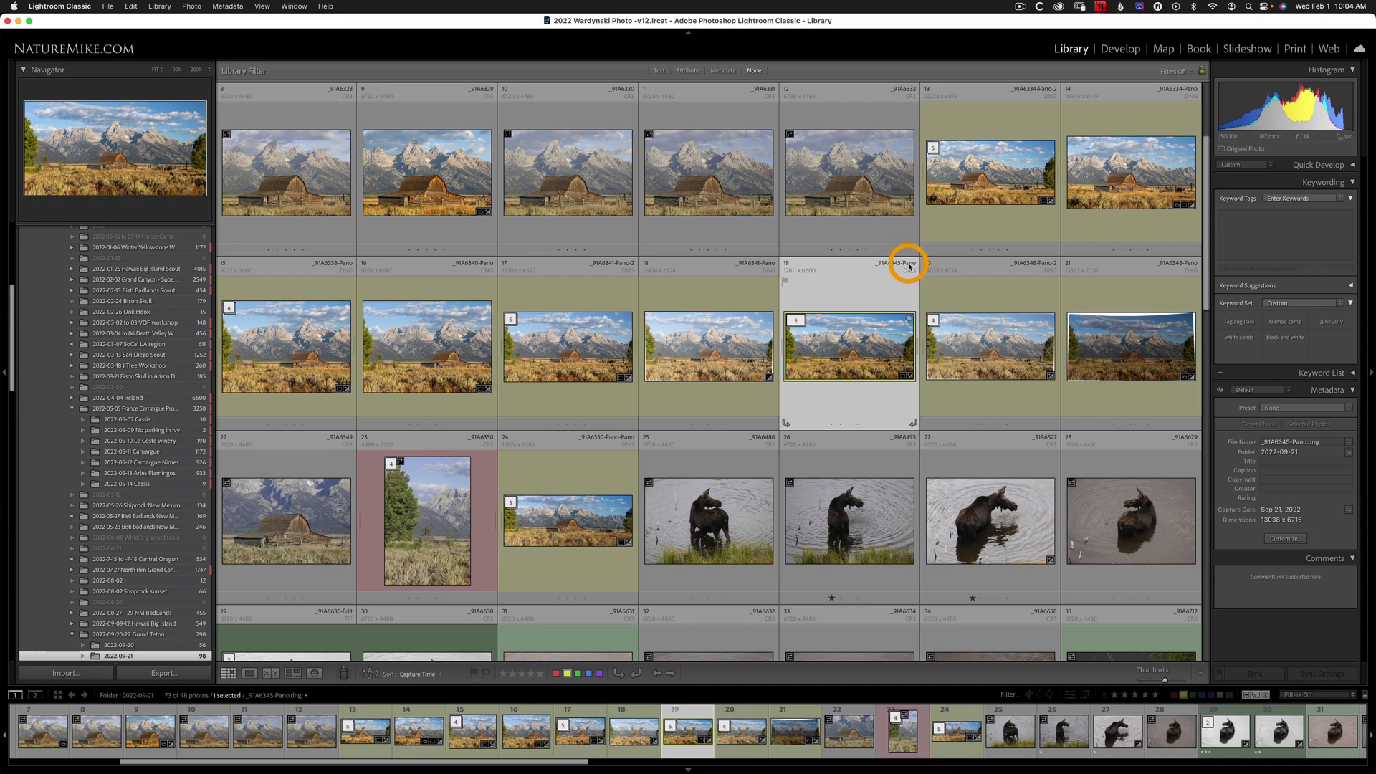
{"action": "left_click", "coordinate": [794, 322]}
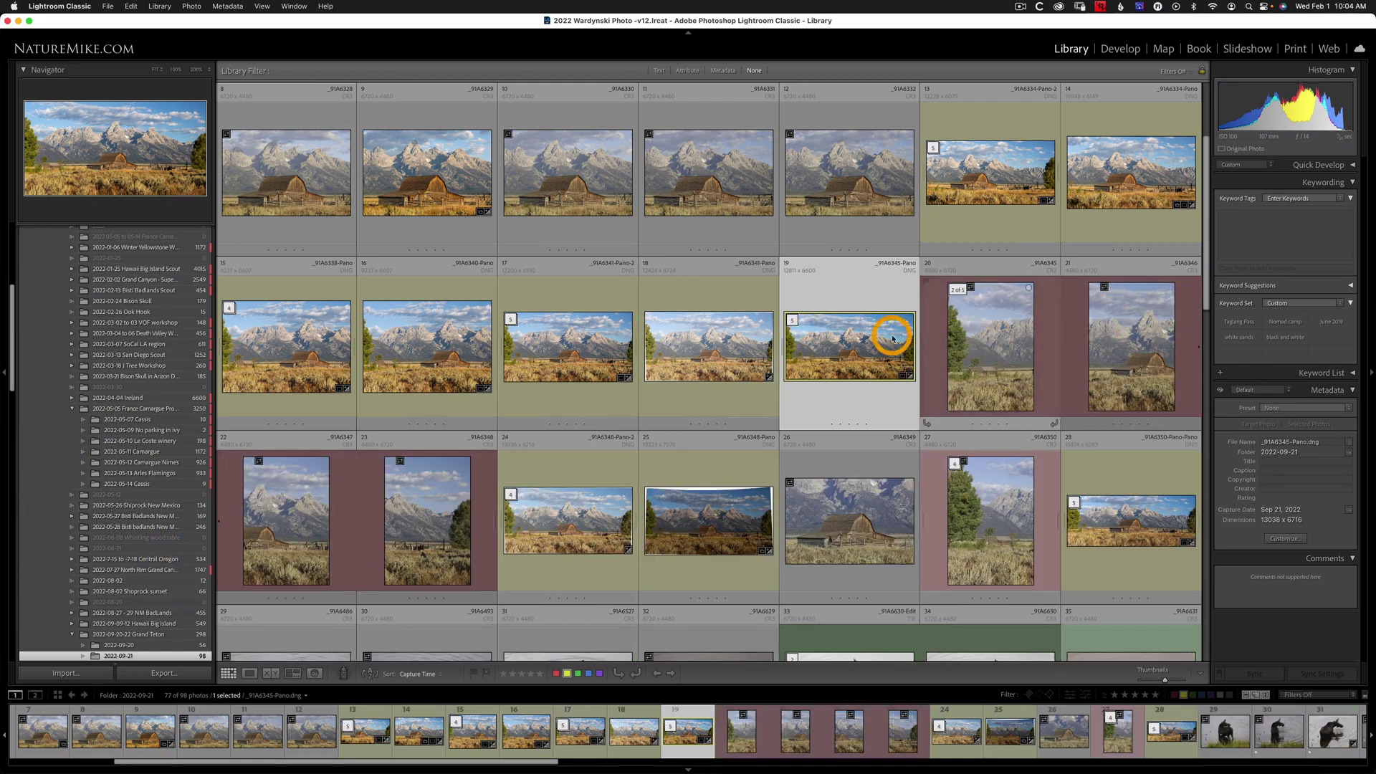
{"action": "left_click", "coordinate": [794, 319]}
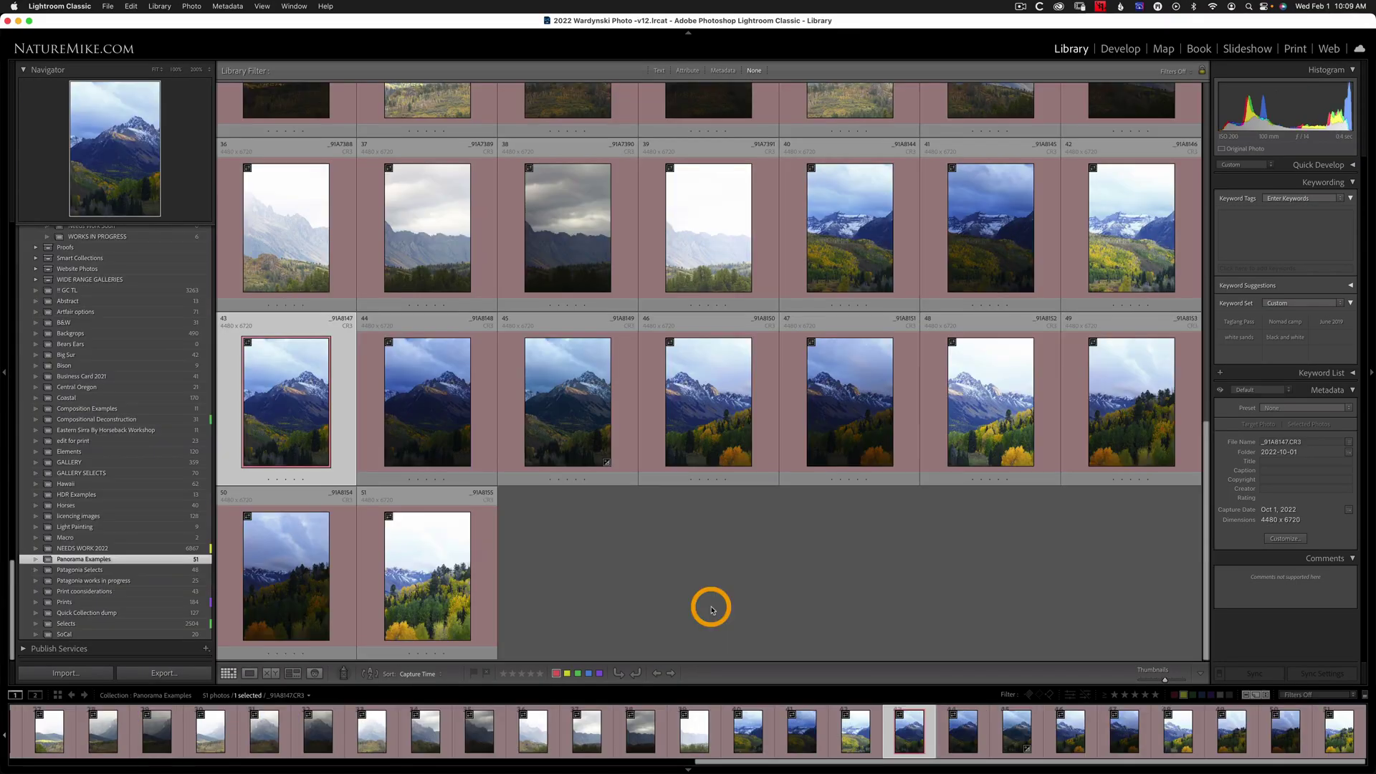
Group photos 40–51 into one stack
{"action": "scroll", "coordinate": [712, 609], "scroll_direction": "up", "scroll_amount": 10}
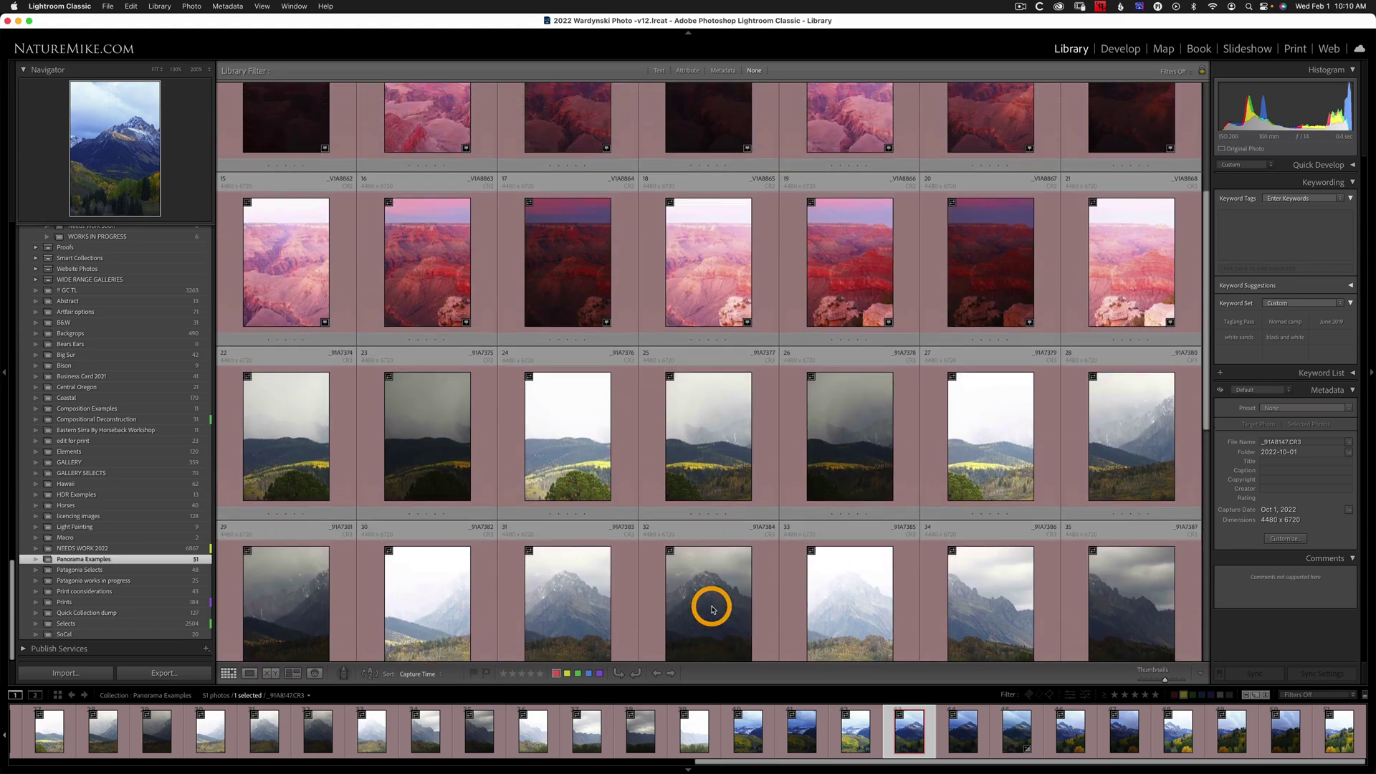
{"action": "scroll", "coordinate": [712, 609], "scroll_direction": "up", "scroll_amount": 3}
{"action": "scroll", "coordinate": [712, 604], "scroll_direction": "down", "scroll_amount": 13}
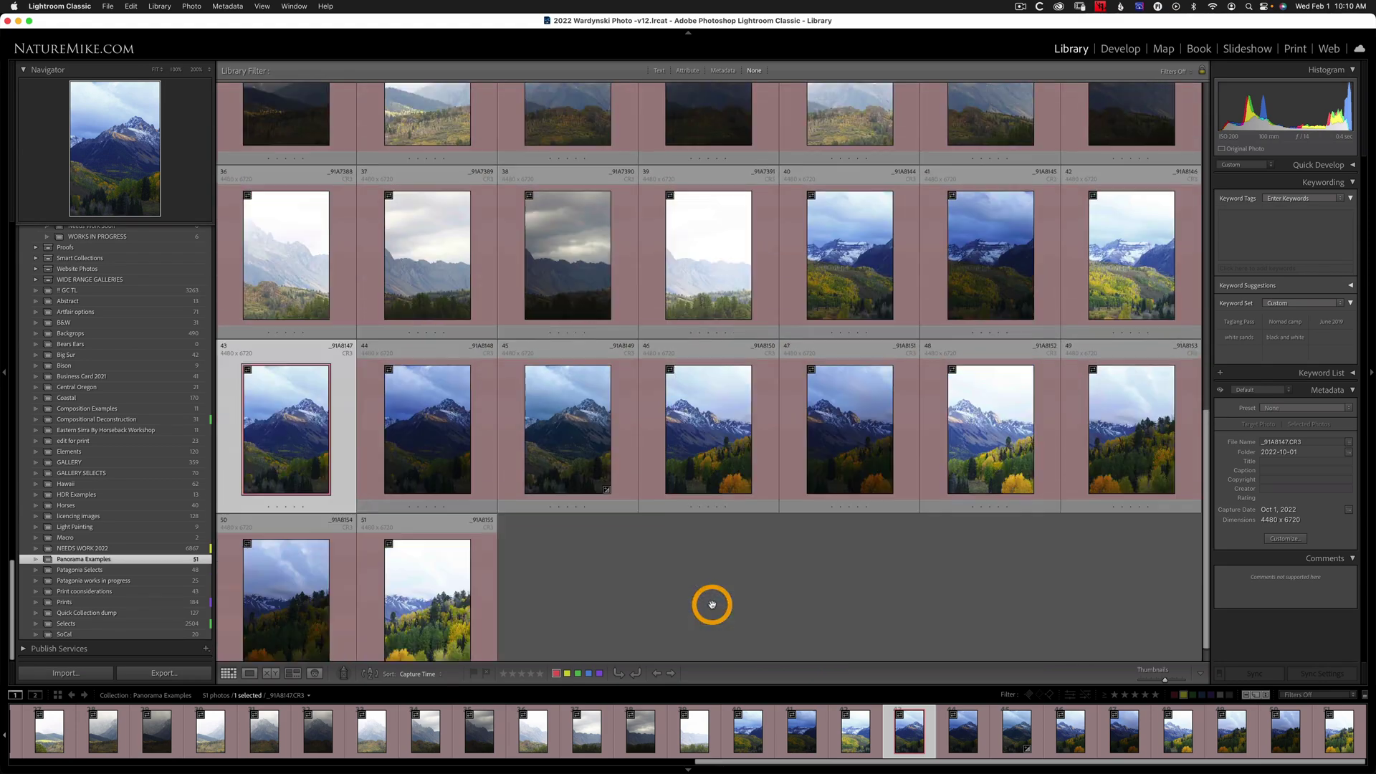
{"action": "left_click", "coordinate": [417, 594]}
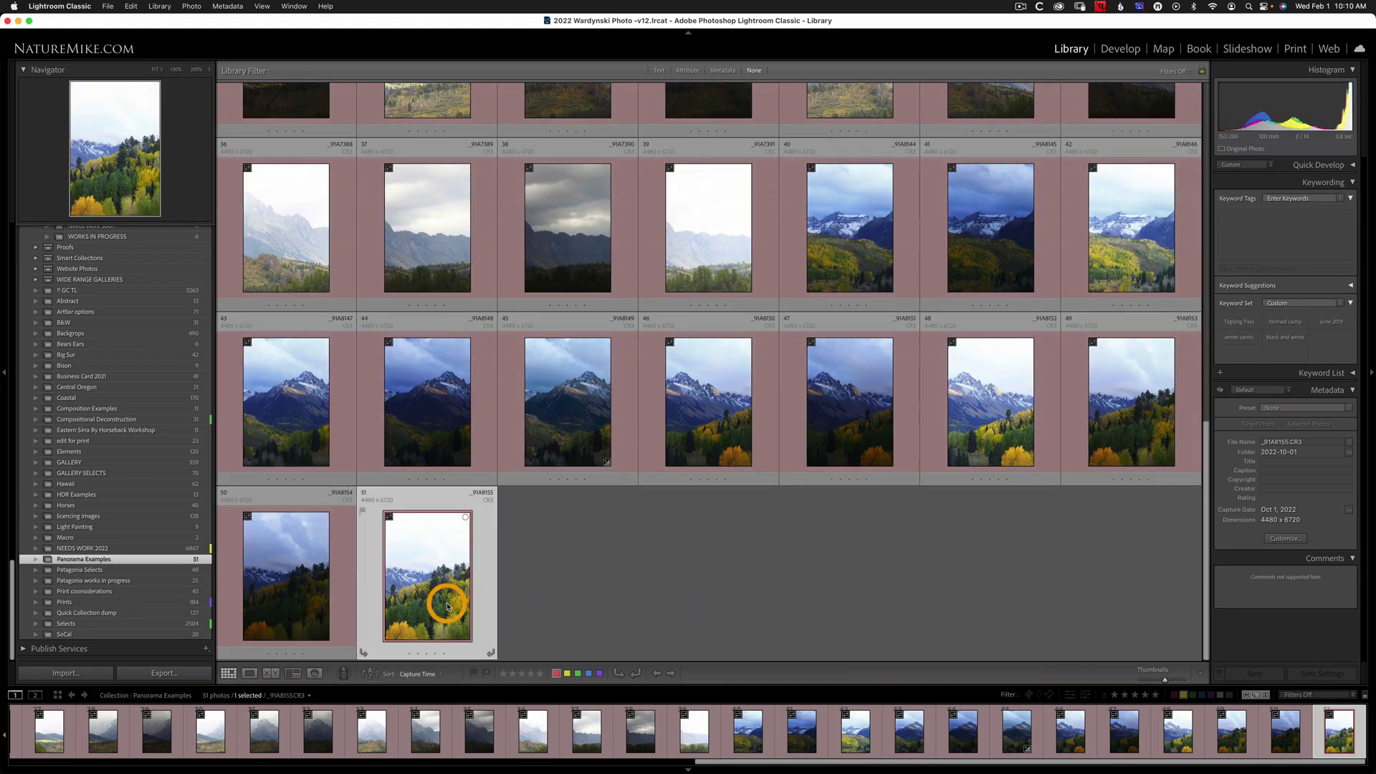
{"action": "scroll", "coordinate": [925, 551], "scroll_direction": "up", "scroll_amount": 3}
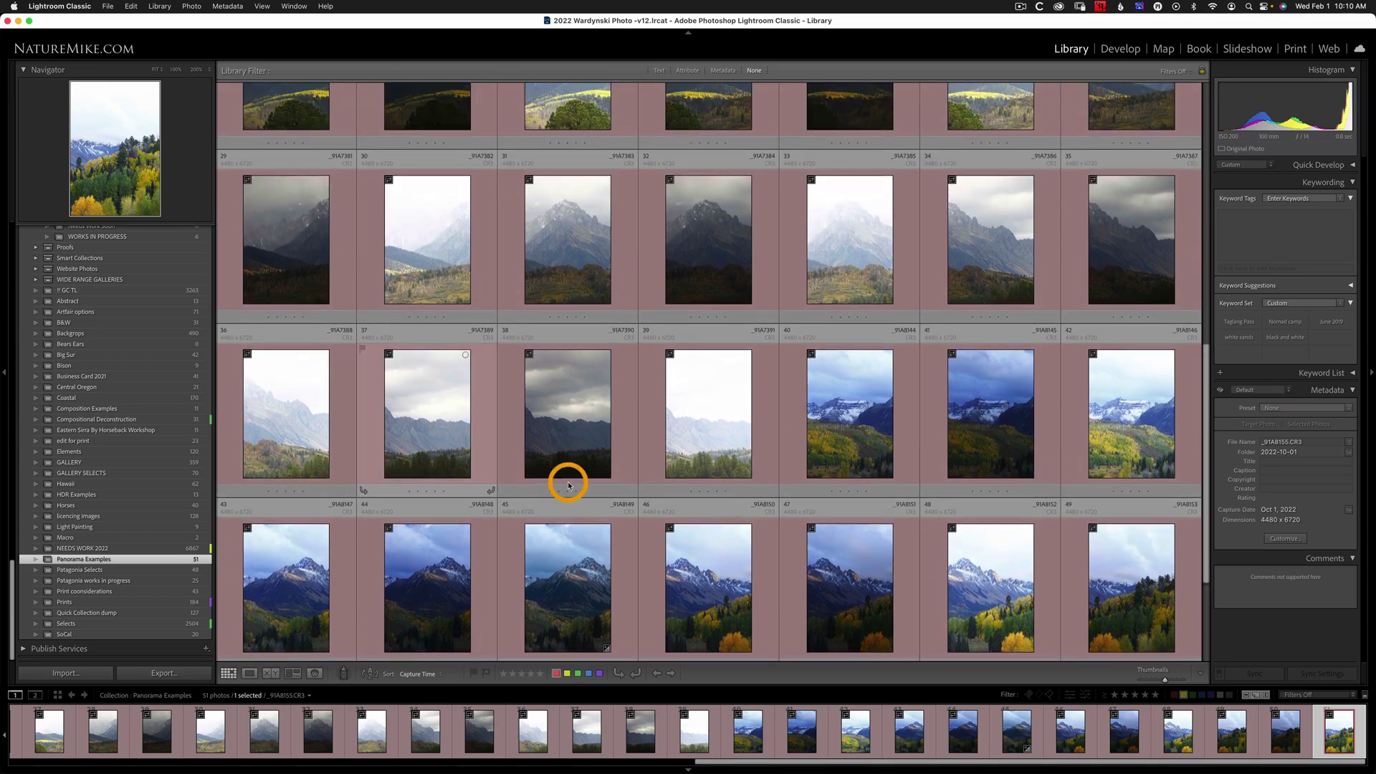
{"action": "left_click", "coordinate": [833, 433], "text": "shift"}
{"action": "right_click", "coordinate": [833, 433]}
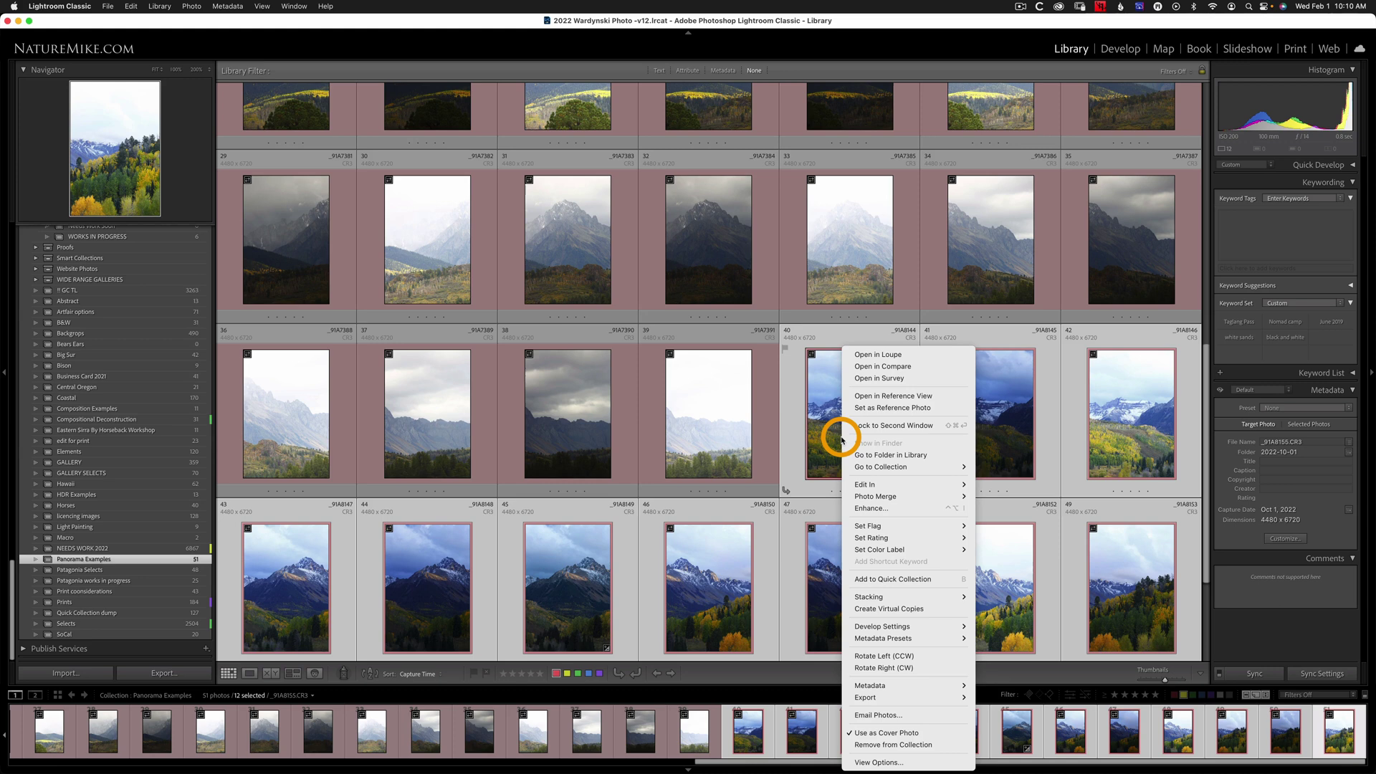
{"action": "mouse_move", "coordinate": [930, 596]}
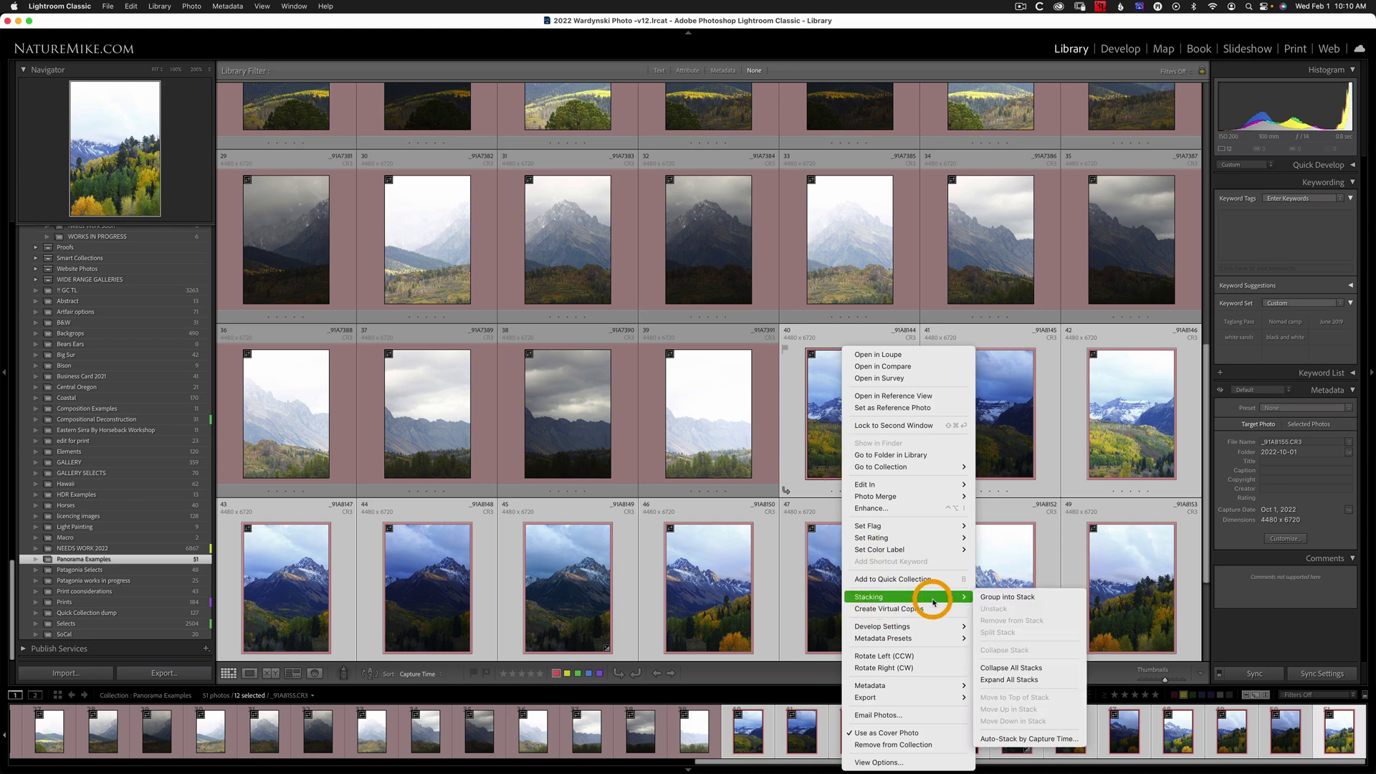
{"action": "left_click", "coordinate": [992, 603]}
Group photos 22–39 into one stack
{"action": "scroll", "coordinate": [501, 444], "scroll_direction": "up", "scroll_amount": 3}
{"action": "left_click", "coordinate": [296, 443], "text": "shift"}
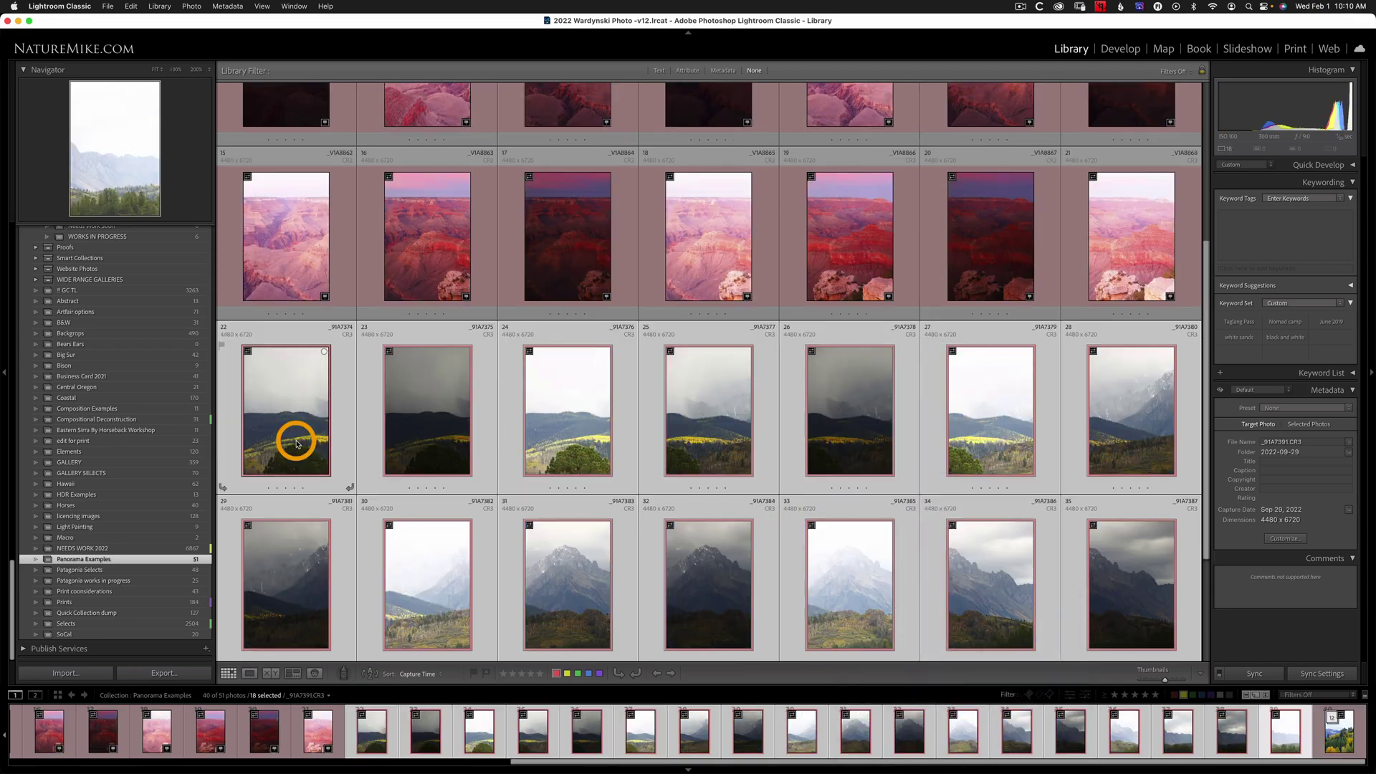
{"action": "right_click", "coordinate": [297, 444]}
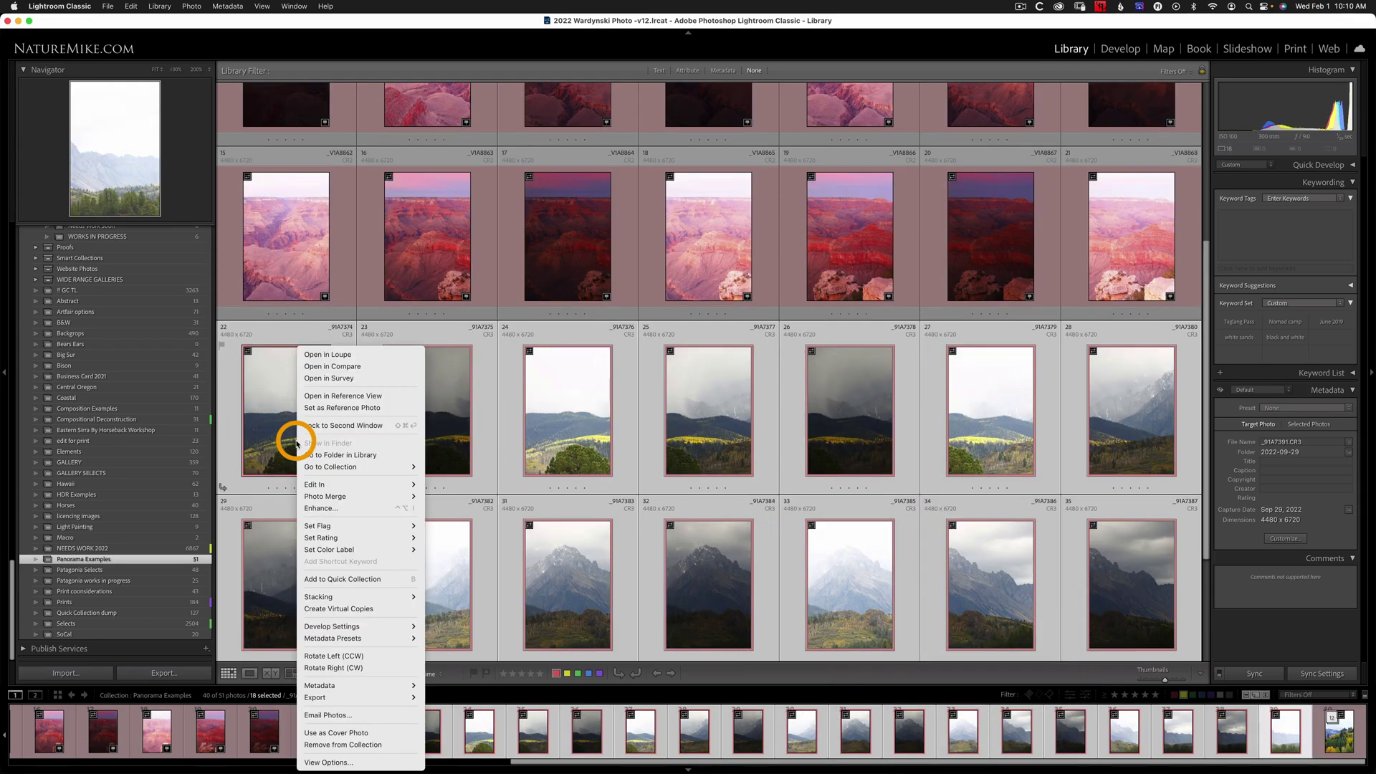
{"action": "mouse_move", "coordinate": [363, 596]}
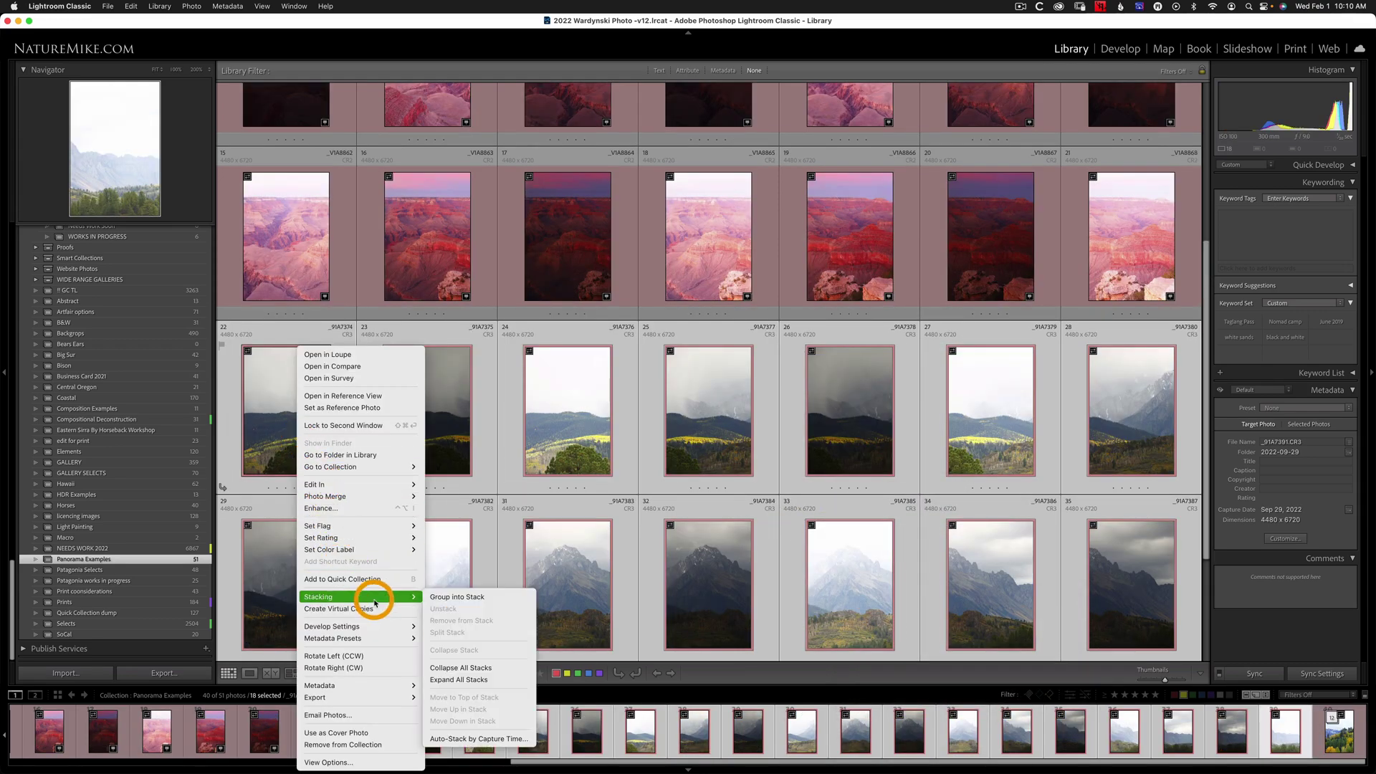
{"action": "left_click", "coordinate": [457, 599]}
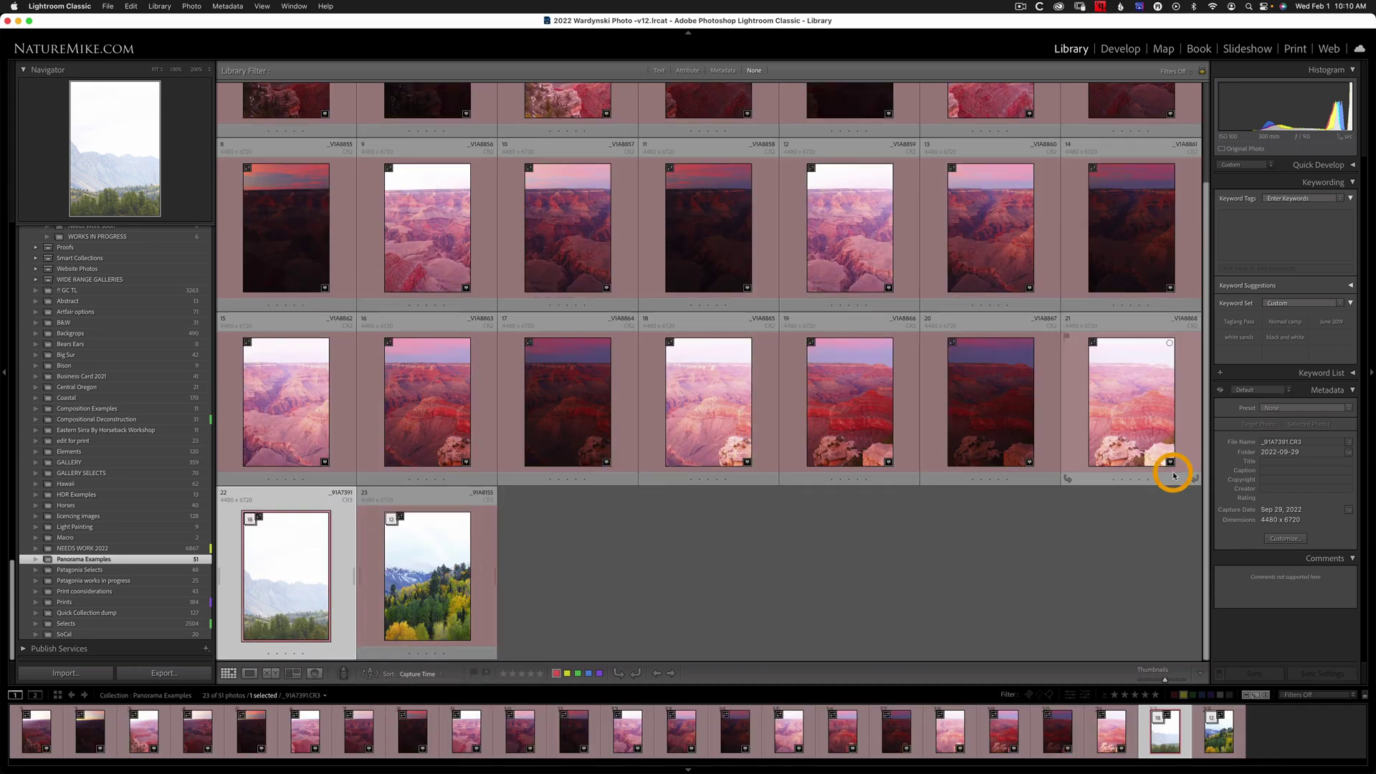
Group photos 1–21 into one stack
{"action": "left_click", "coordinate": [1068, 437]}
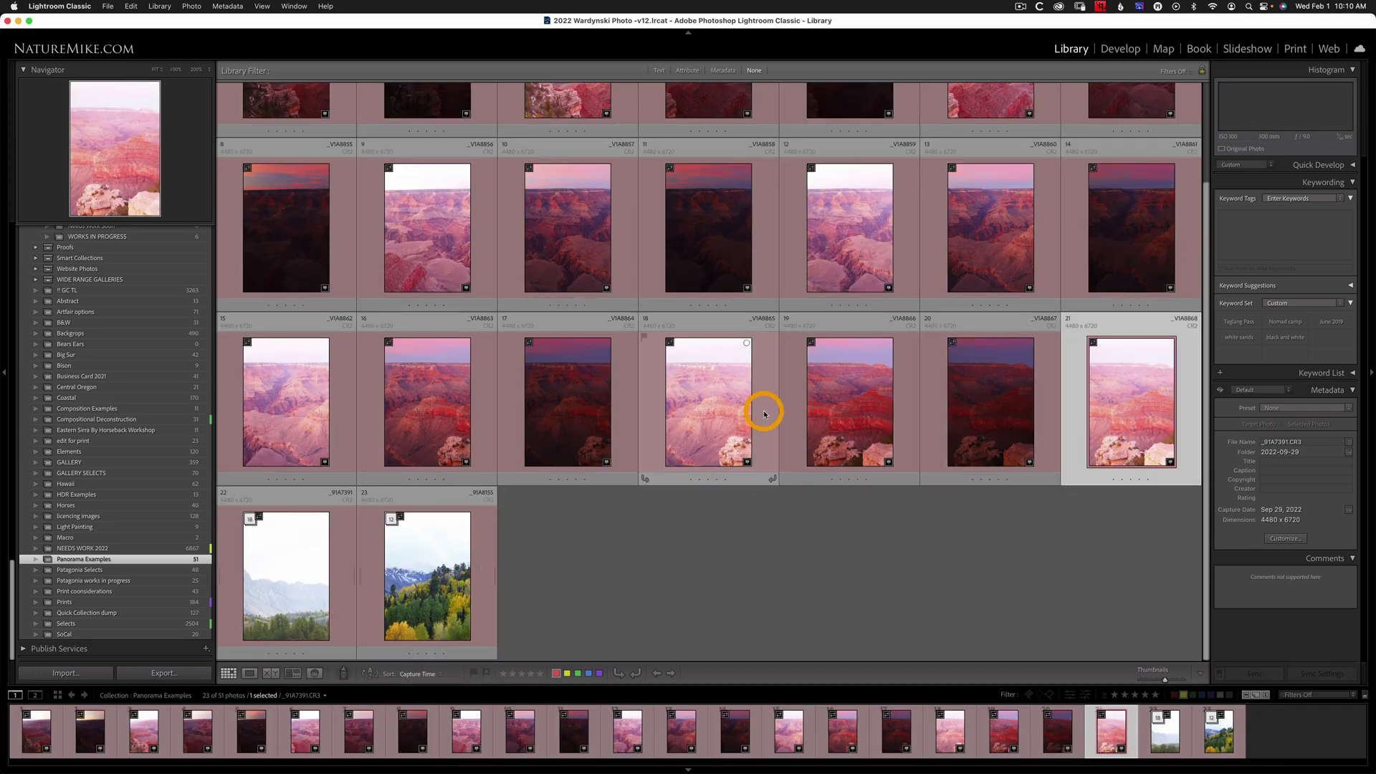
{"action": "scroll", "coordinate": [767, 410], "scroll_direction": "up", "scroll_amount": 2}
{"action": "left_click", "coordinate": [293, 222], "text": "shift"}
{"action": "right_click", "coordinate": [294, 213]}
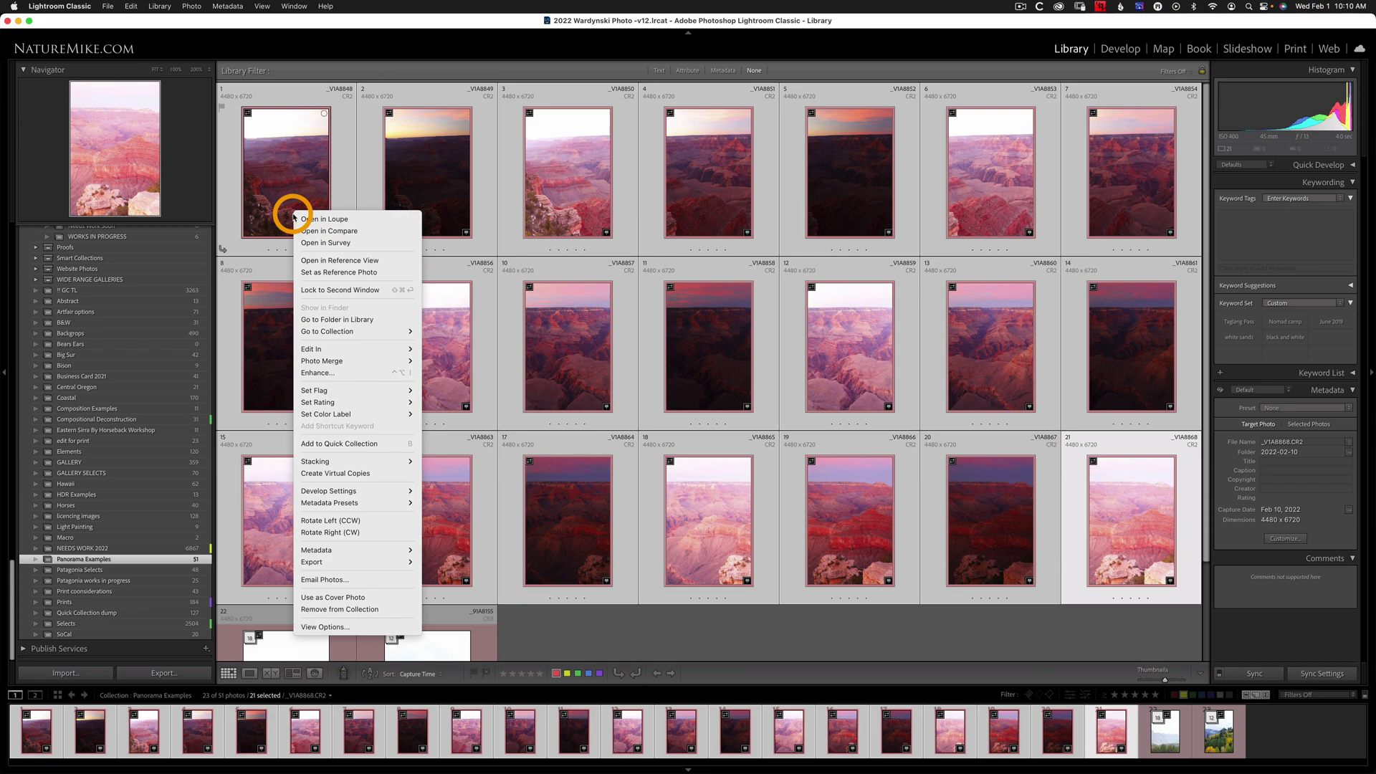
{"action": "mouse_move", "coordinate": [359, 462]}
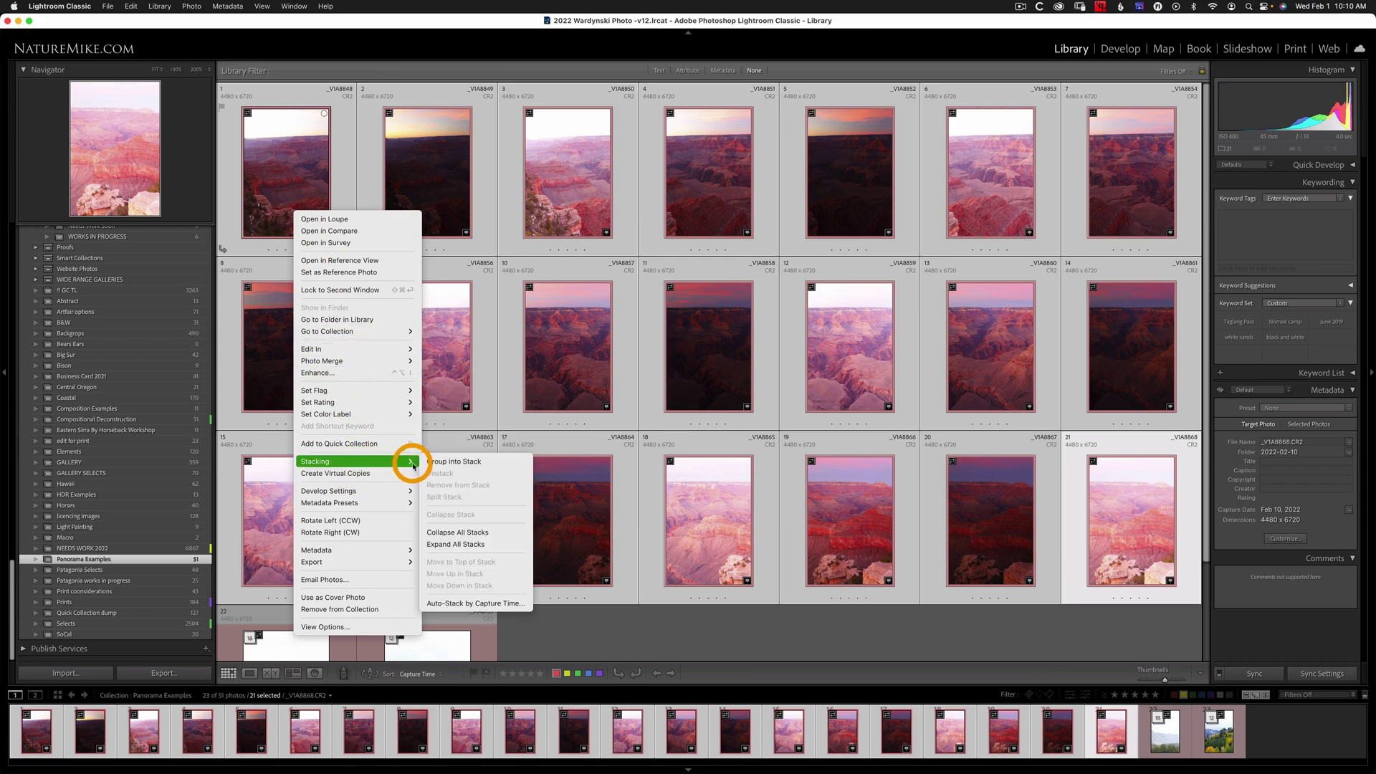
{"action": "left_click", "coordinate": [449, 462]}
{"action": "left_click", "coordinate": [501, 453]}
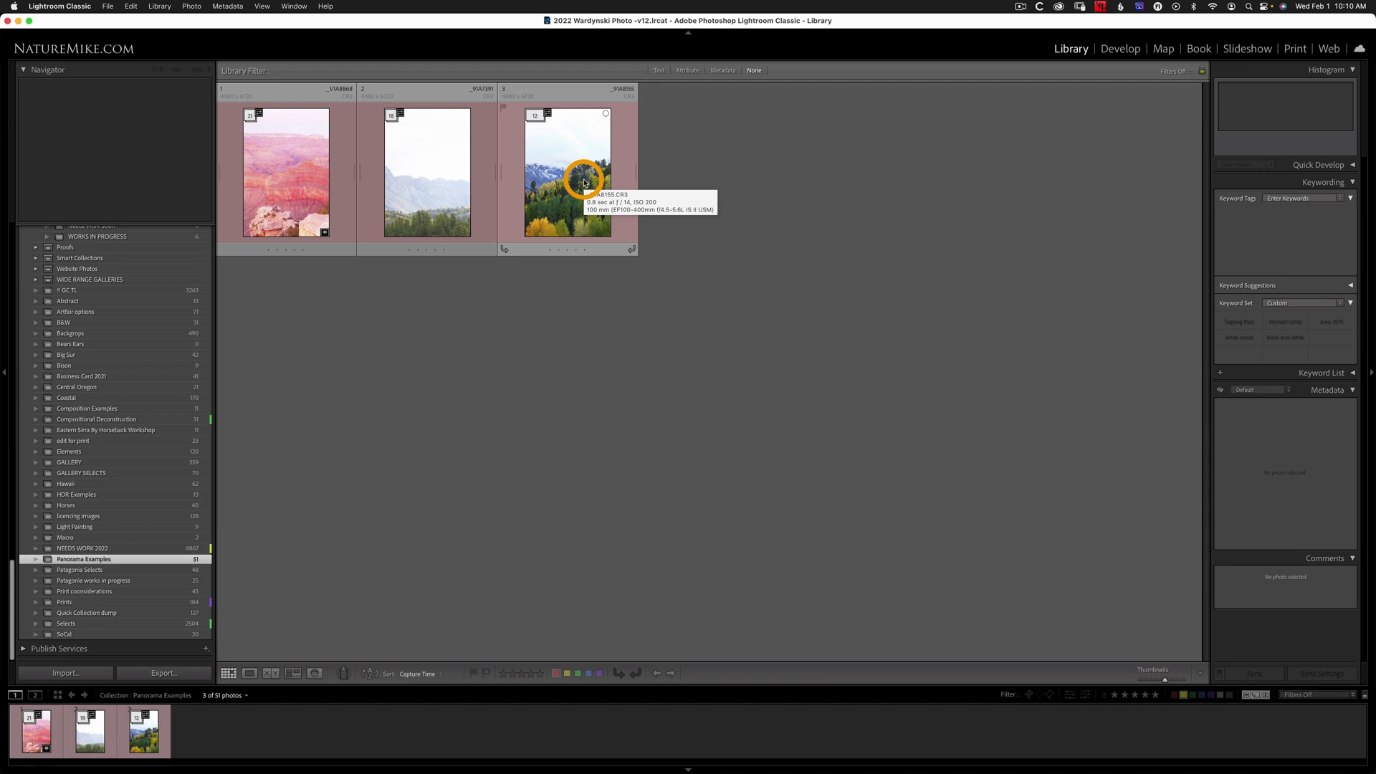
Expand the twelve-photo aspen stack, select all twelve frames and start an HDR Panorama merge
{"action": "left_click", "coordinate": [534, 116]}
{"action": "left_click", "coordinate": [559, 200]}
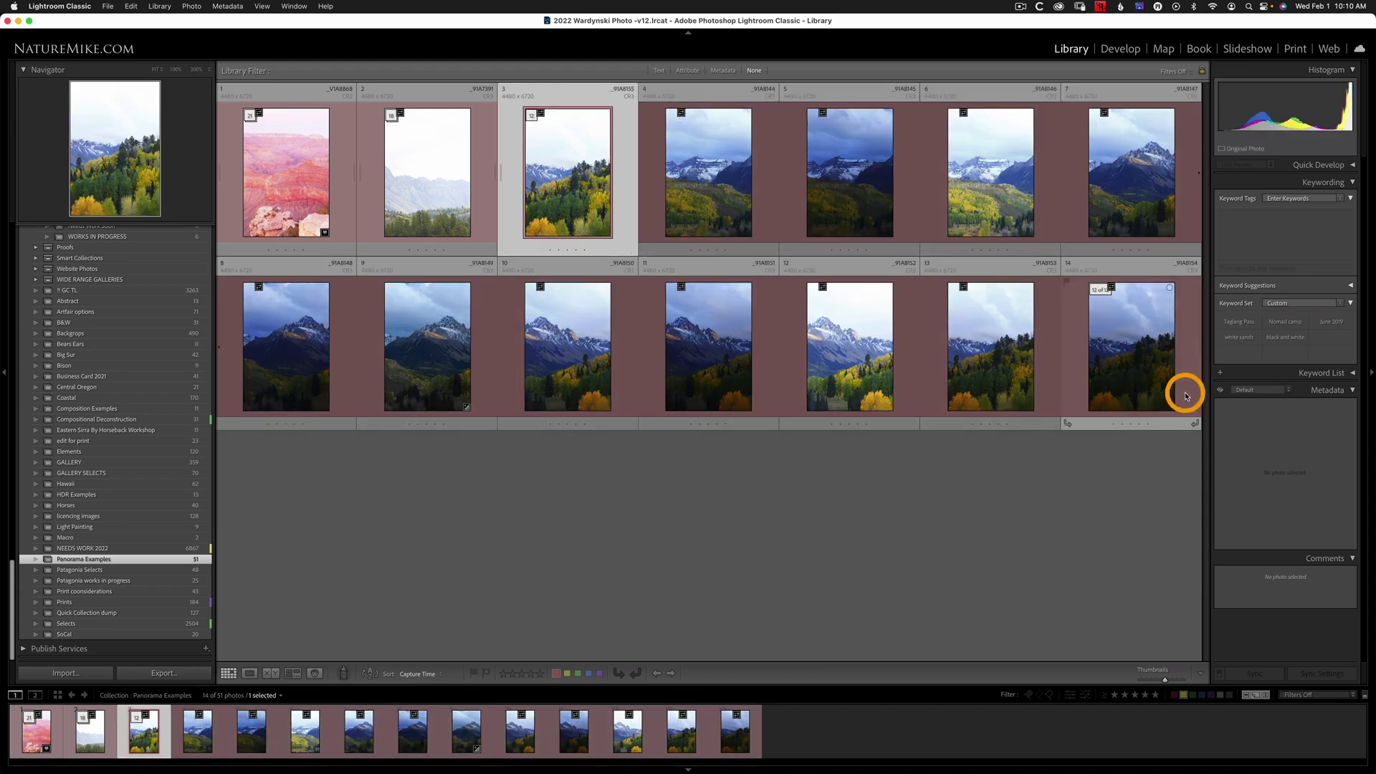
{"action": "left_click", "coordinate": [1127, 378], "text": "shift"}
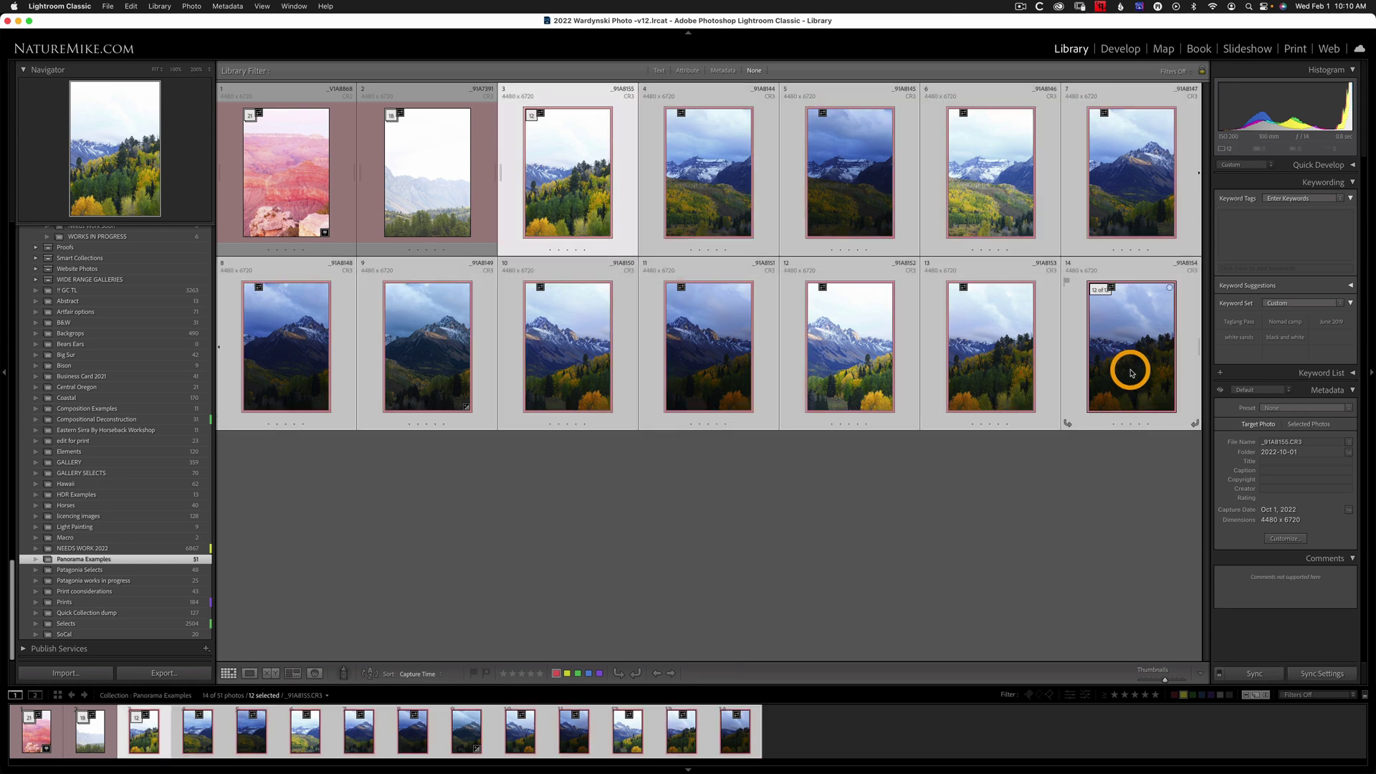
{"action": "right_click", "coordinate": [1129, 377]}
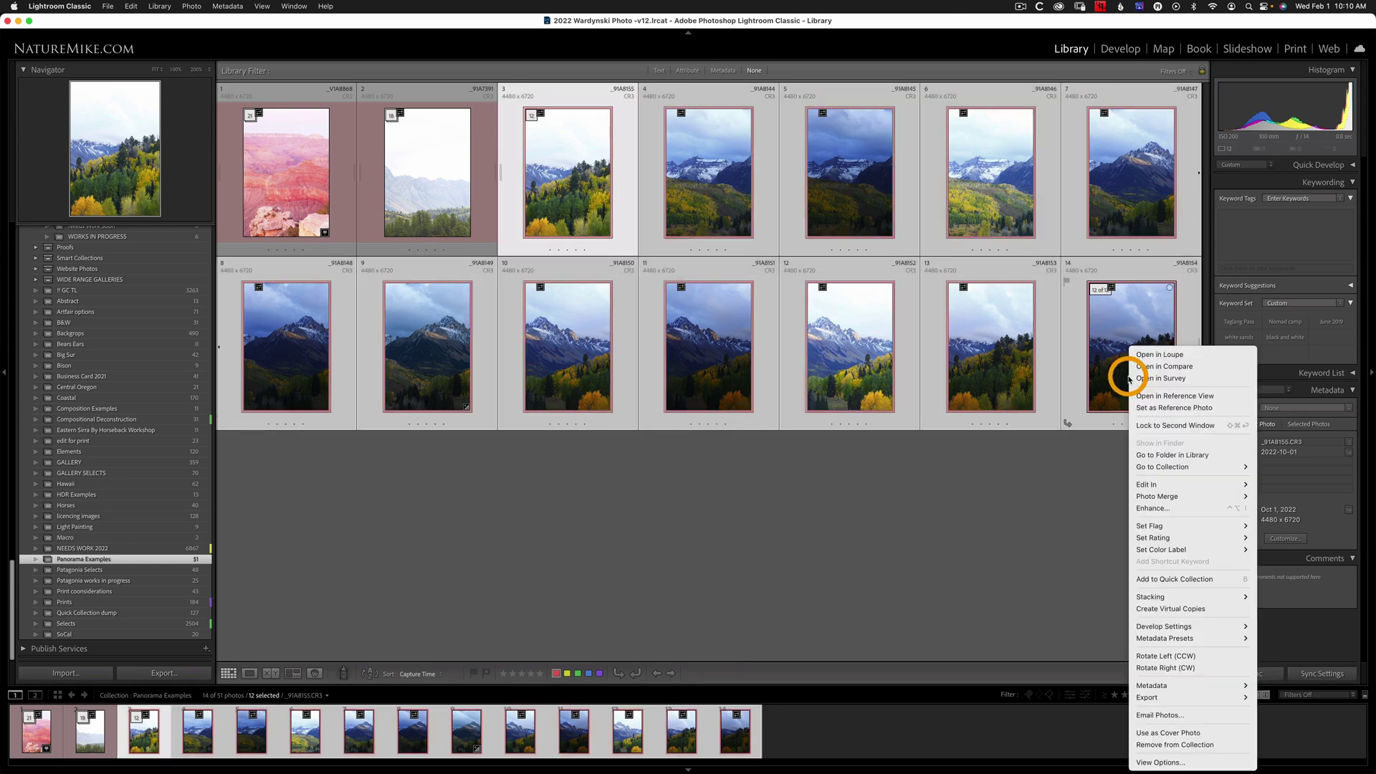
{"action": "mouse_move", "coordinate": [1185, 496]}
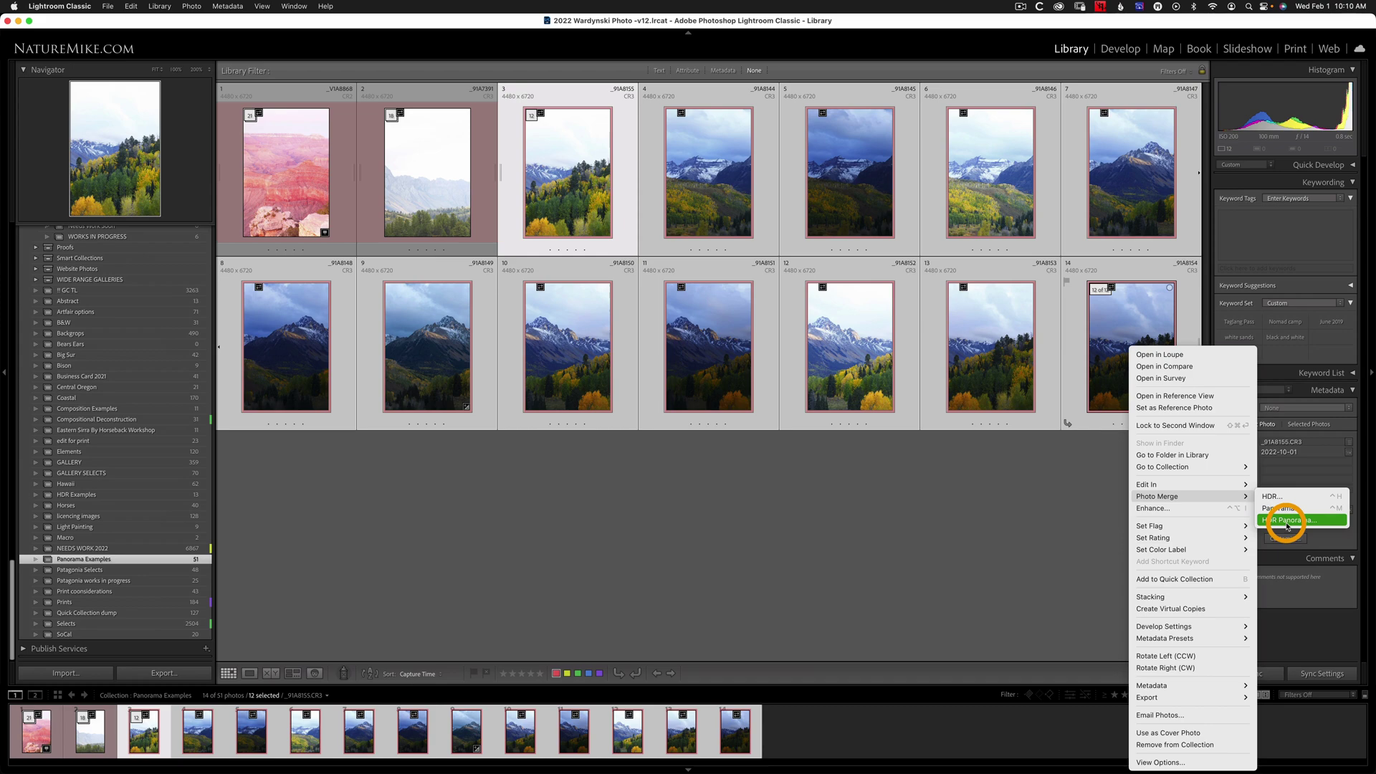
{"action": "left_click", "coordinate": [1313, 527]}
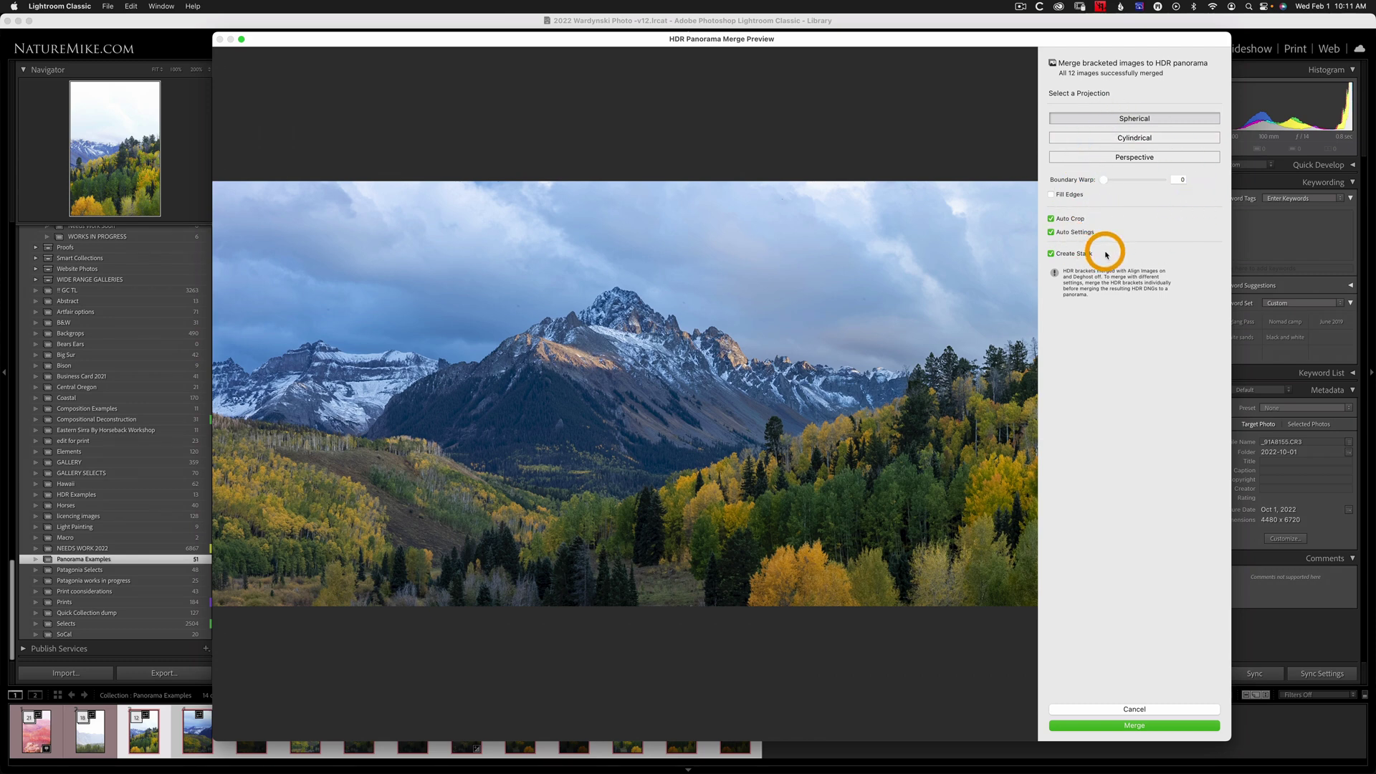
Merge the twelve photos with Spherical projection, Auto Settings off and Create Stack on
{"action": "left_click", "coordinate": [1134, 137]}
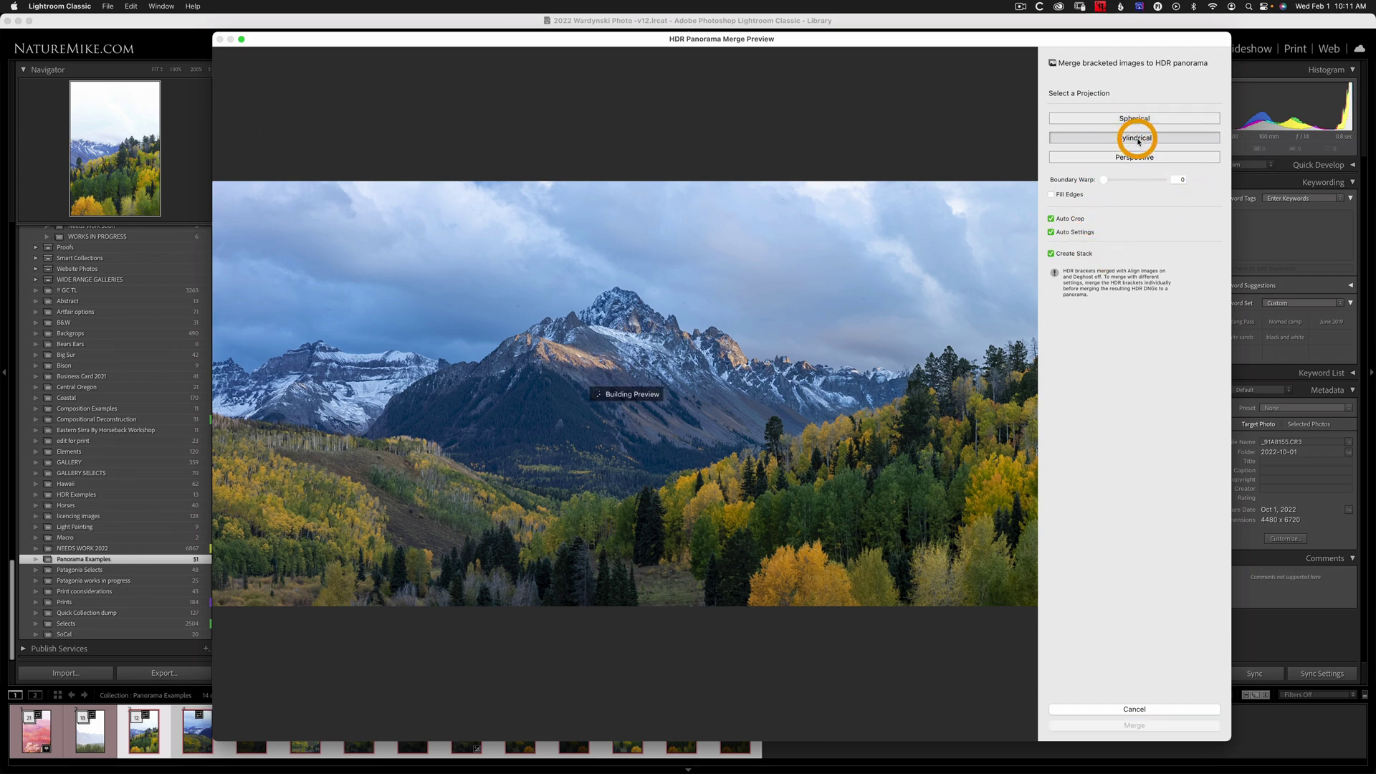
{"action": "left_click", "coordinate": [1132, 118]}
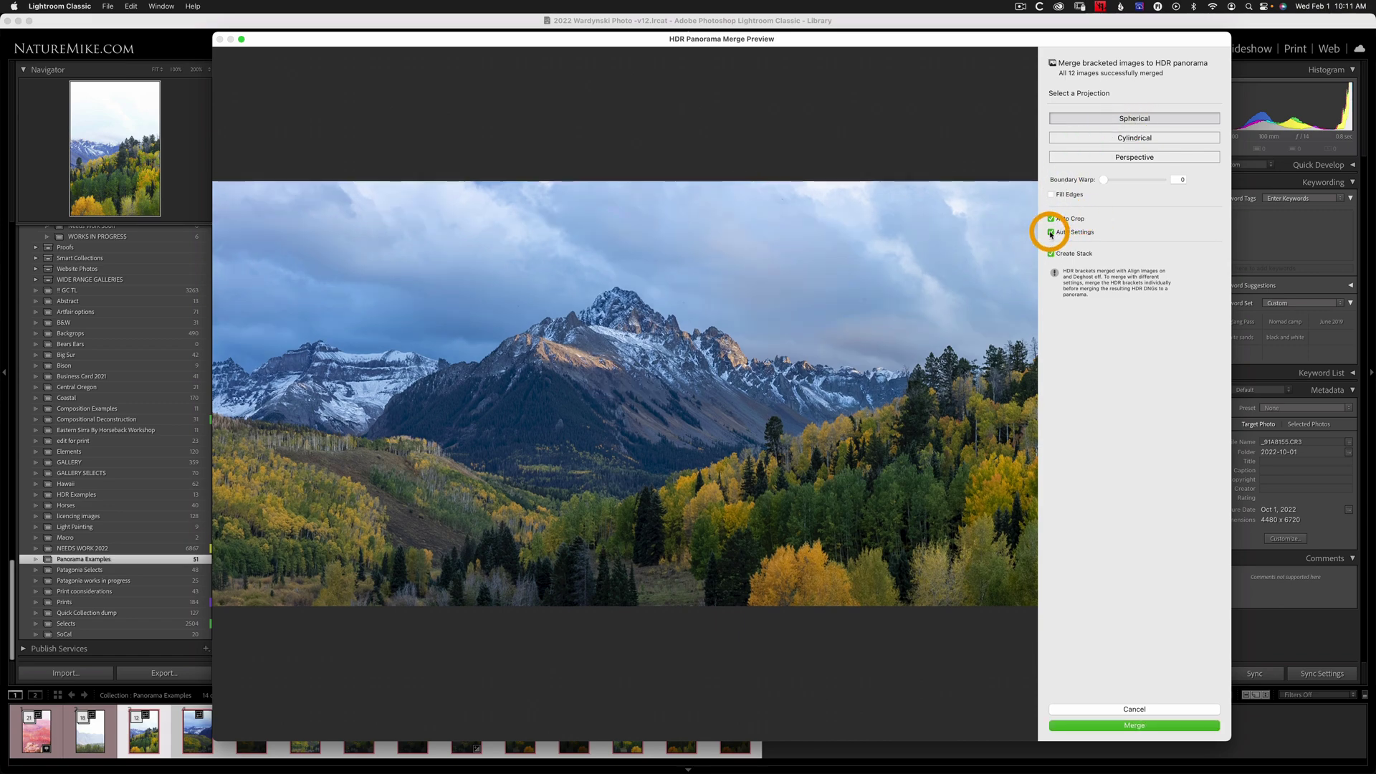
{"action": "left_click", "coordinate": [1051, 233]}
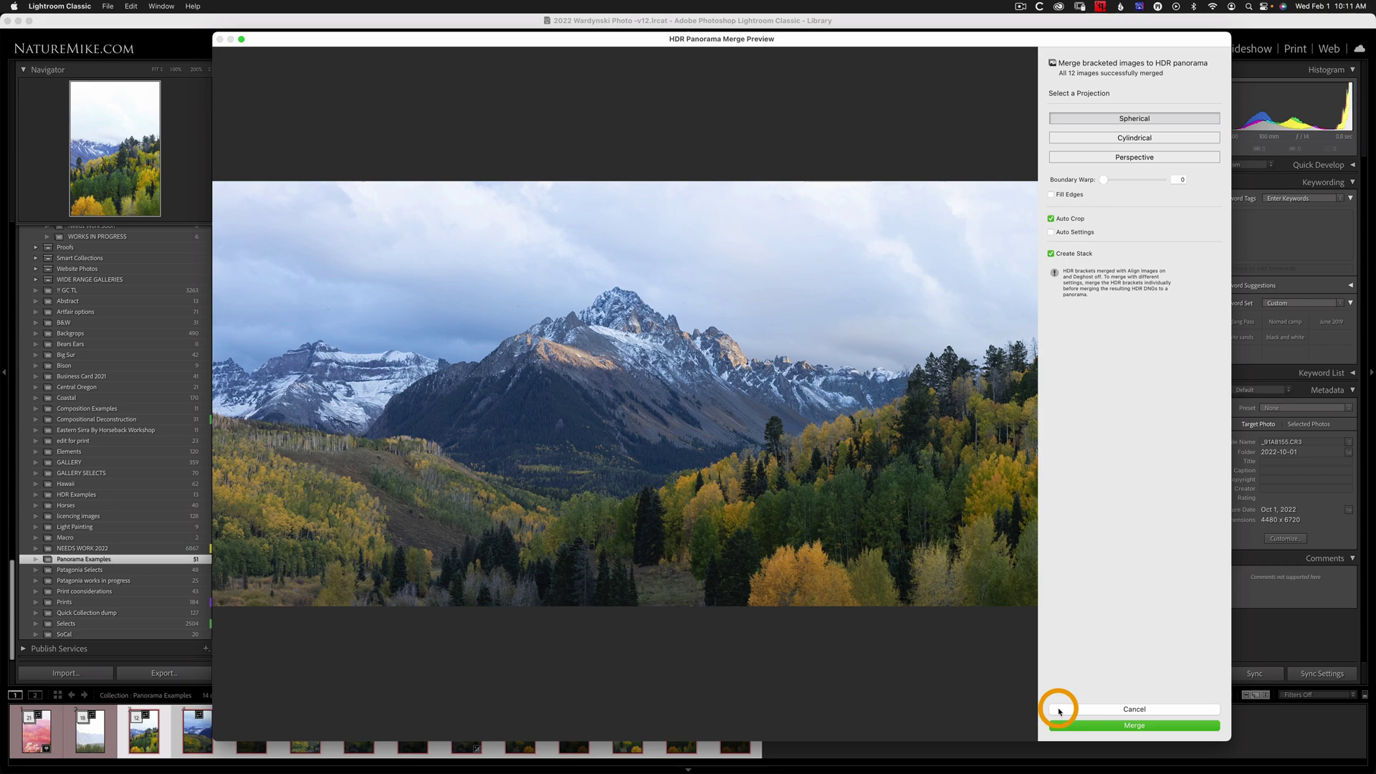
{"action": "left_click", "coordinate": [1142, 727]}
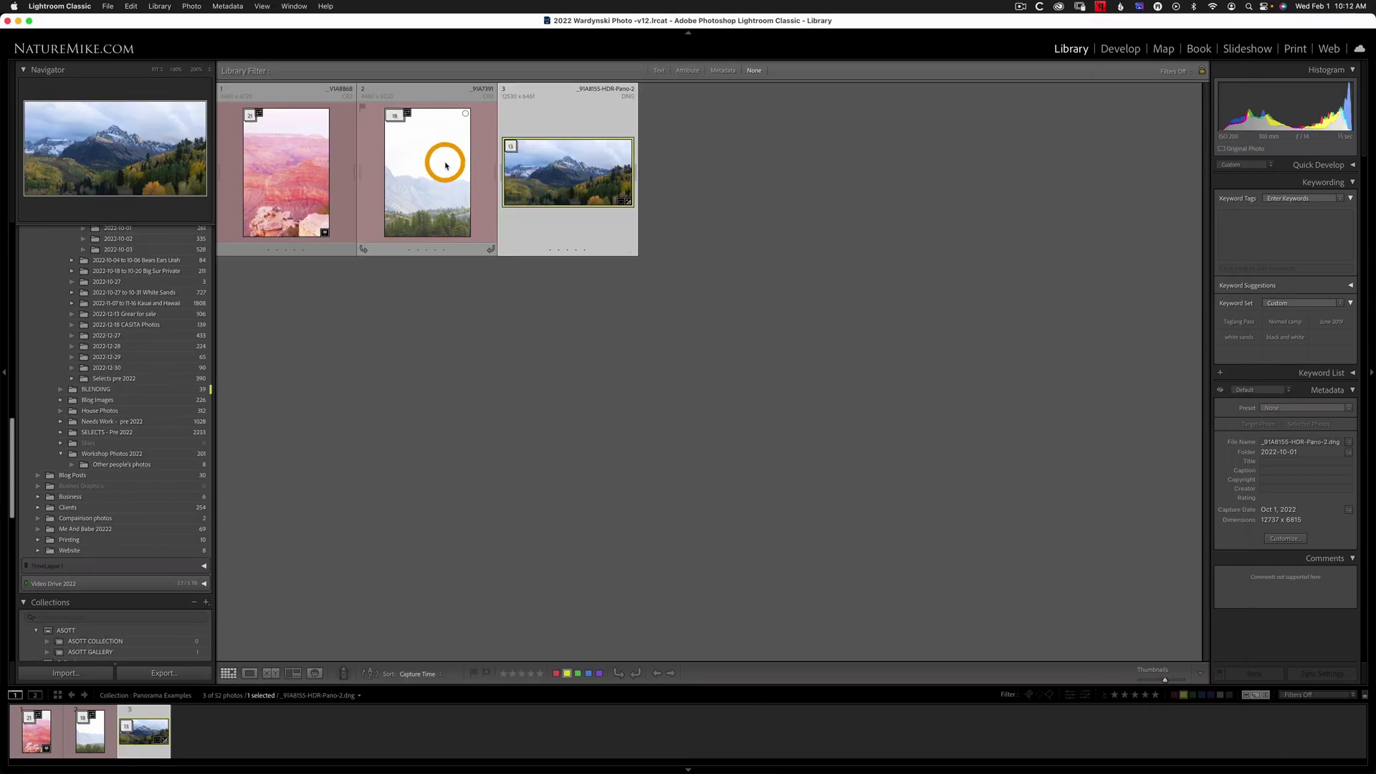
Select the Grand Canyon and misty-peaks stacks and batch-merge both into HDR panoramas
{"action": "left_click", "coordinate": [424, 171]}
{"action": "left_click", "coordinate": [287, 184], "text": "super"}
{"action": "left_click", "coordinate": [418, 177]}
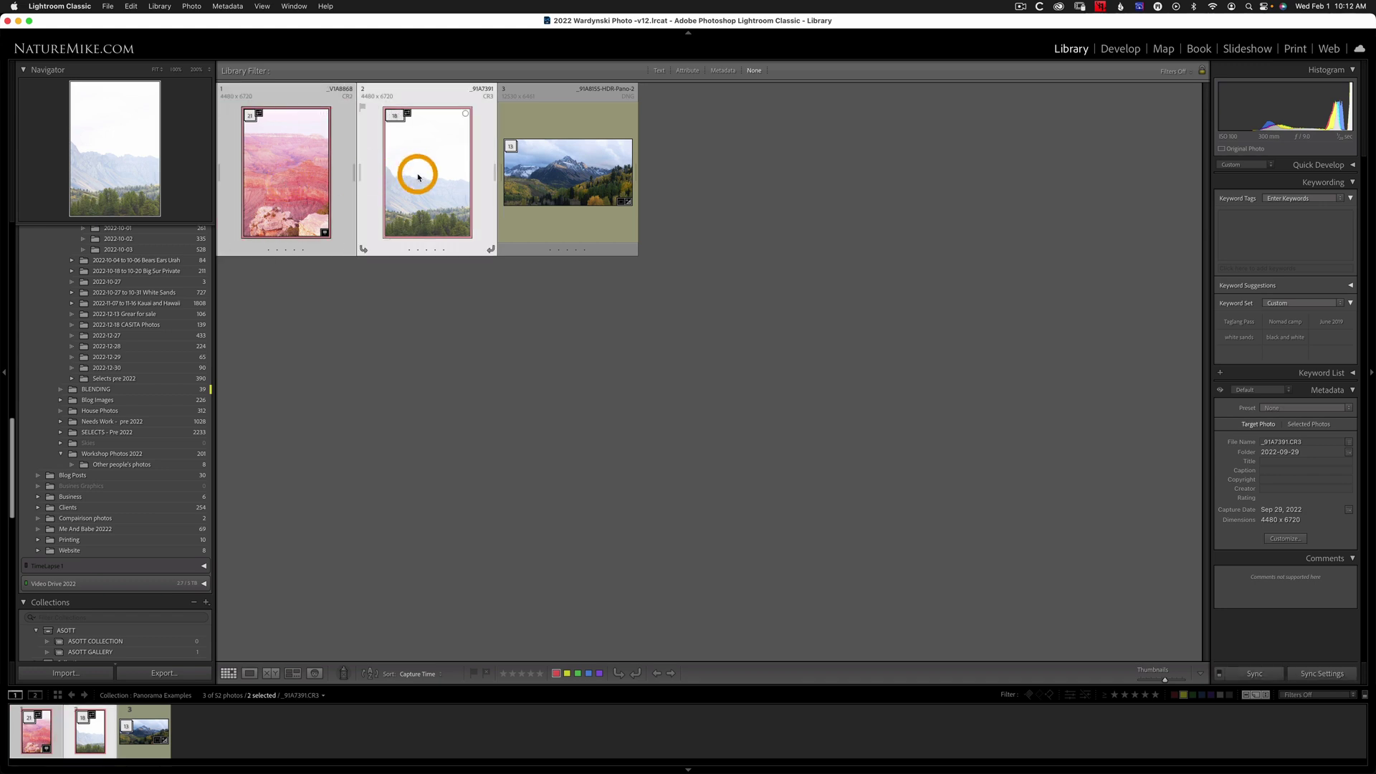
{"action": "right_click", "coordinate": [419, 177]}
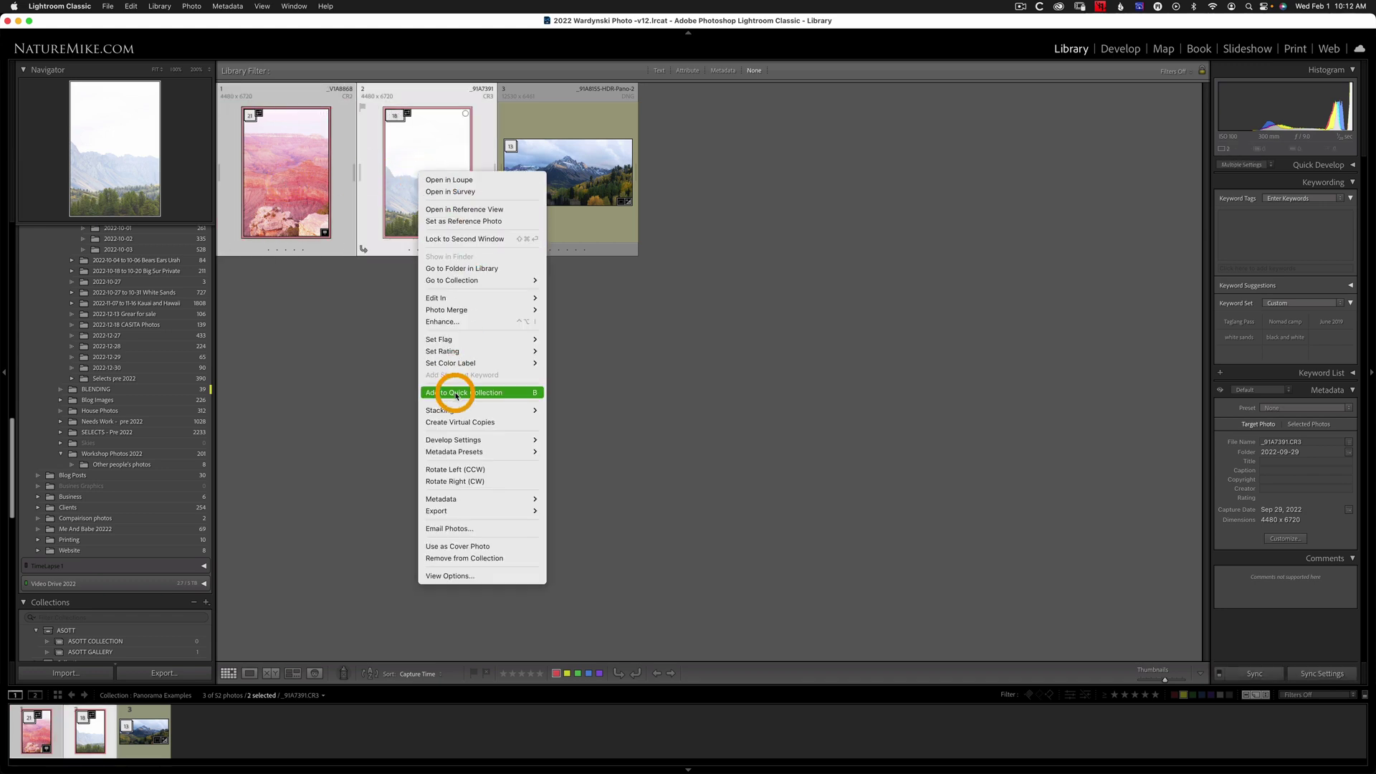
{"action": "mouse_move", "coordinate": [448, 313]}
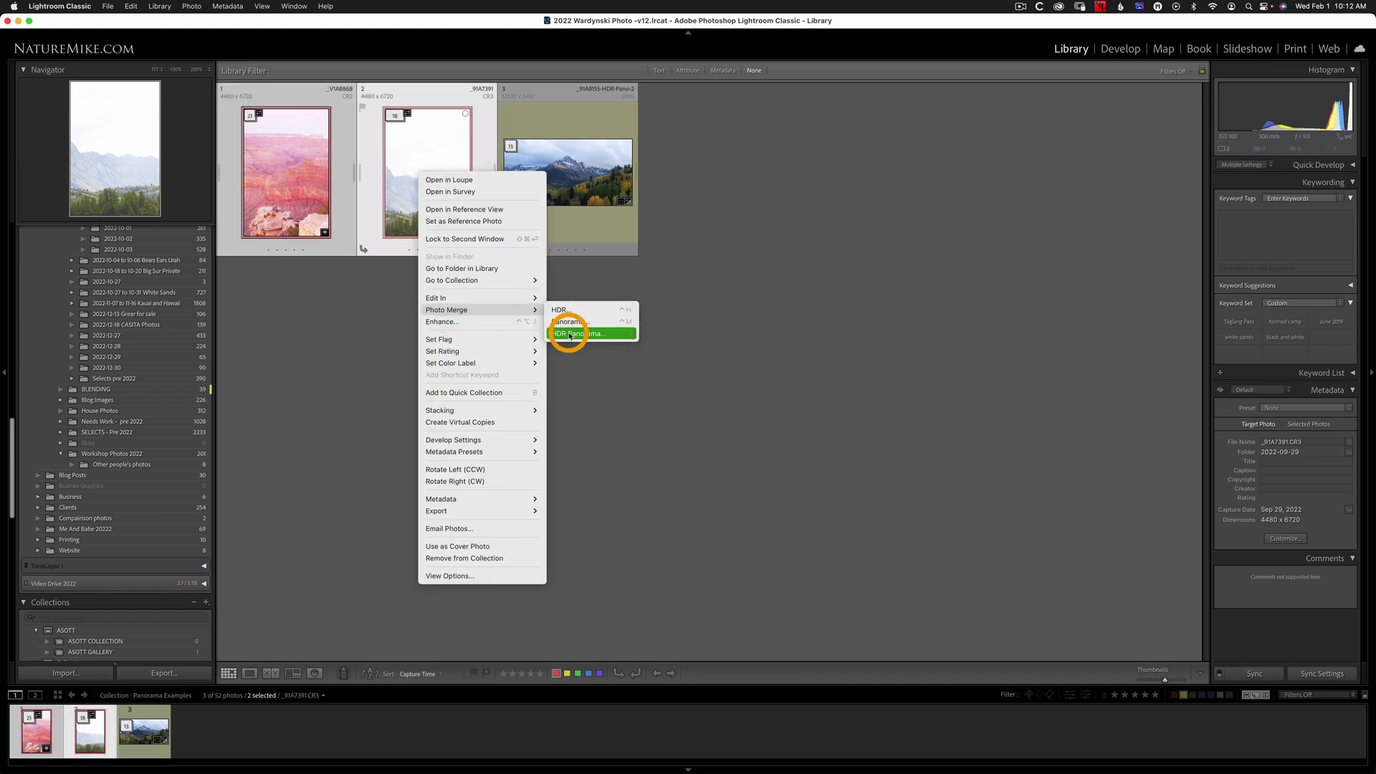
{"action": "left_click", "coordinate": [565, 330]}
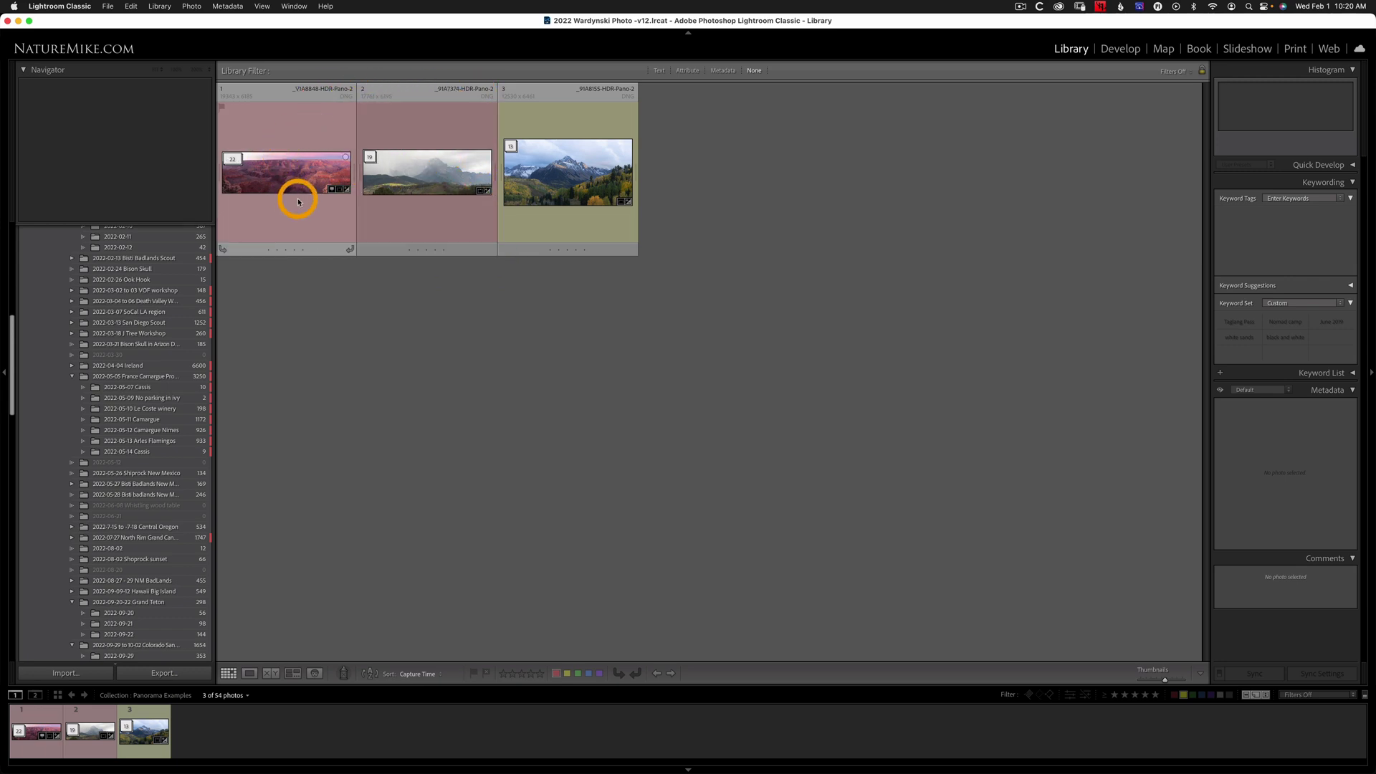
Expand the merged canyon stack to inspect it, then switch to the 13-photo HDR Examples collection
{"action": "key", "text": "s"}
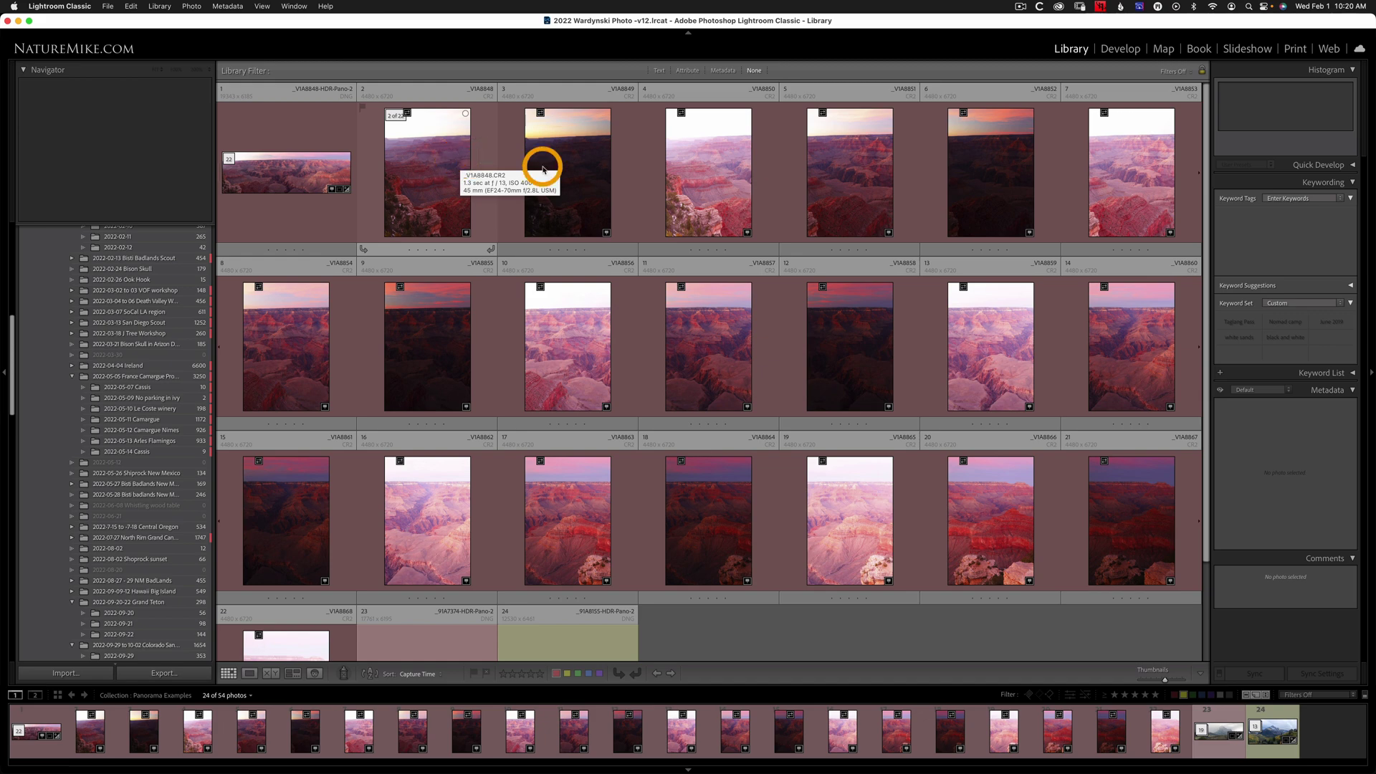
{"action": "left_click_drag", "start_coordinate": [971, 574], "coordinate": [386, 164]}
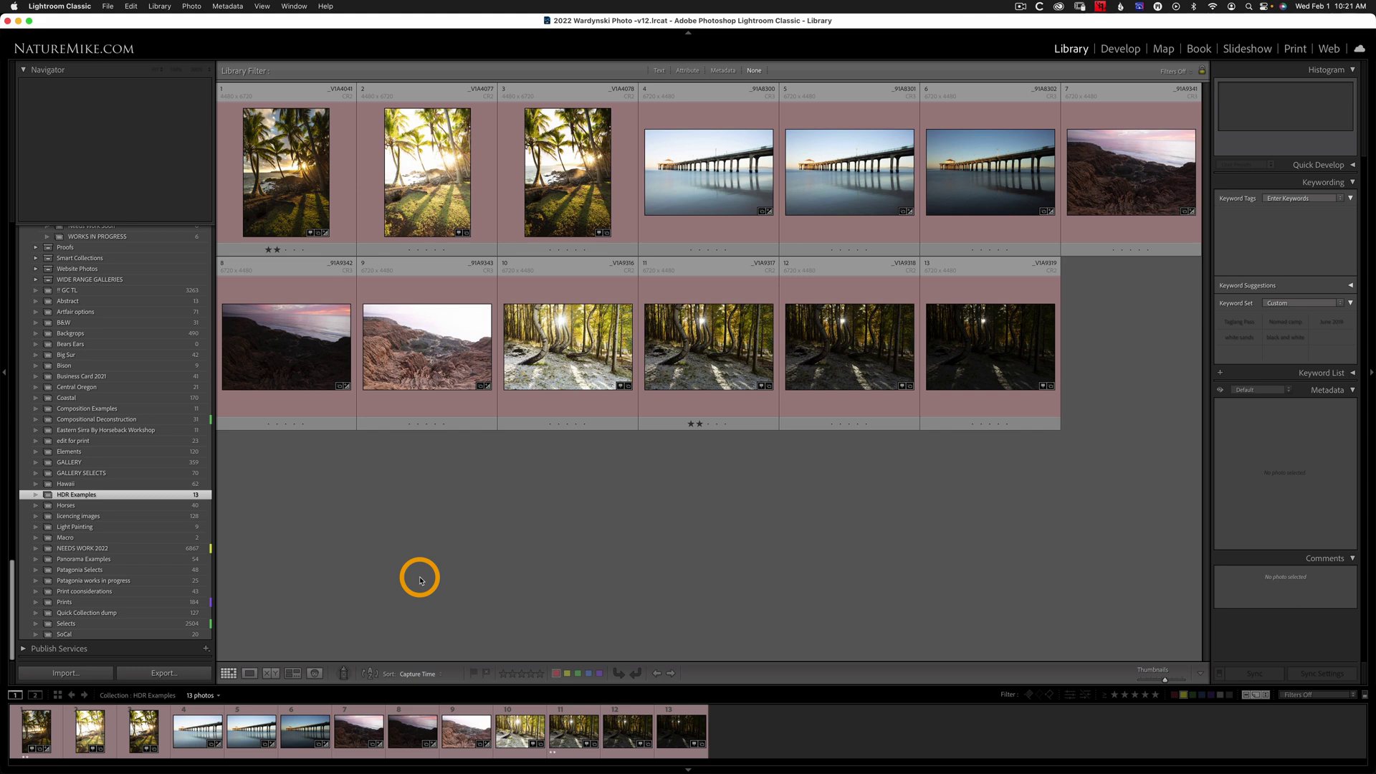
Select the three palm-tree exposures and start an HDR merge with Auto Settings enabled
{"action": "left_click", "coordinate": [300, 192]}
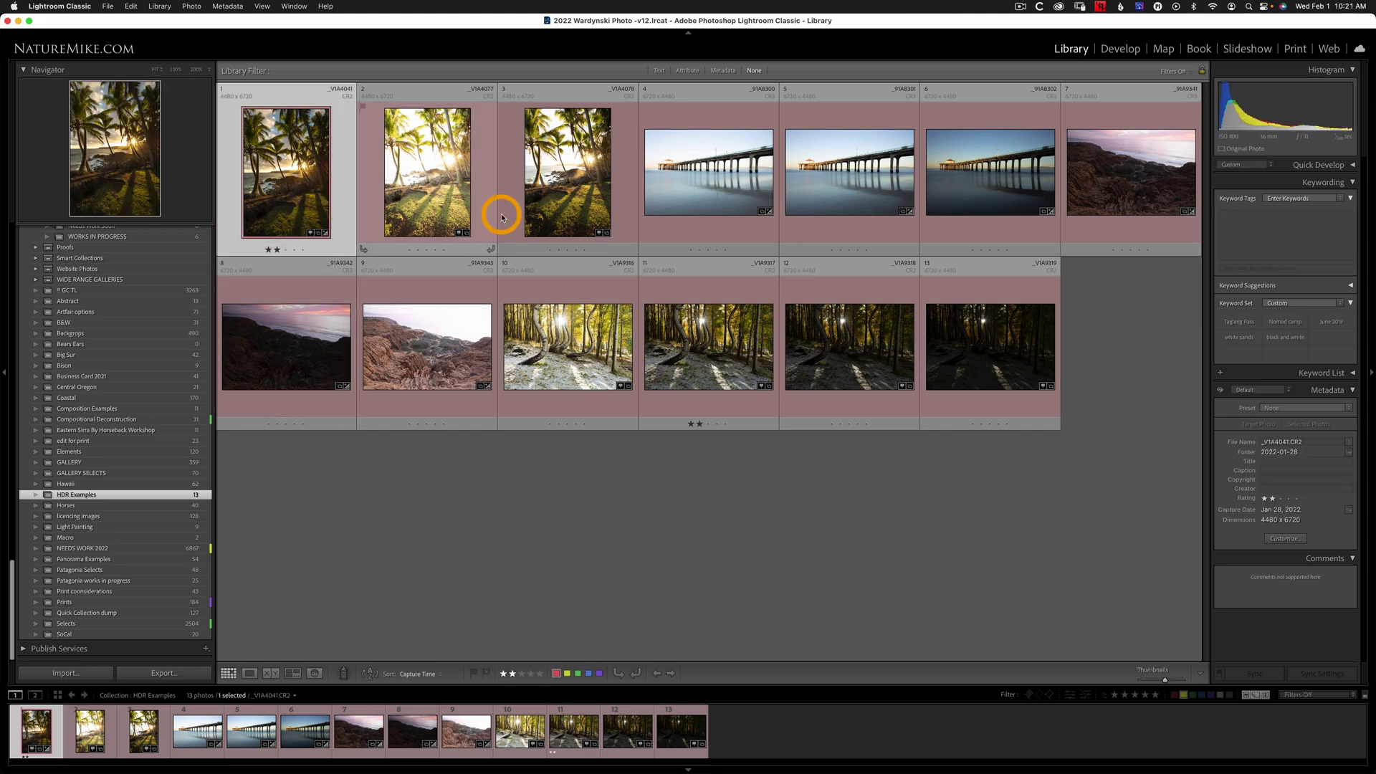
{"action": "left_click", "coordinate": [568, 204], "text": "shift"}
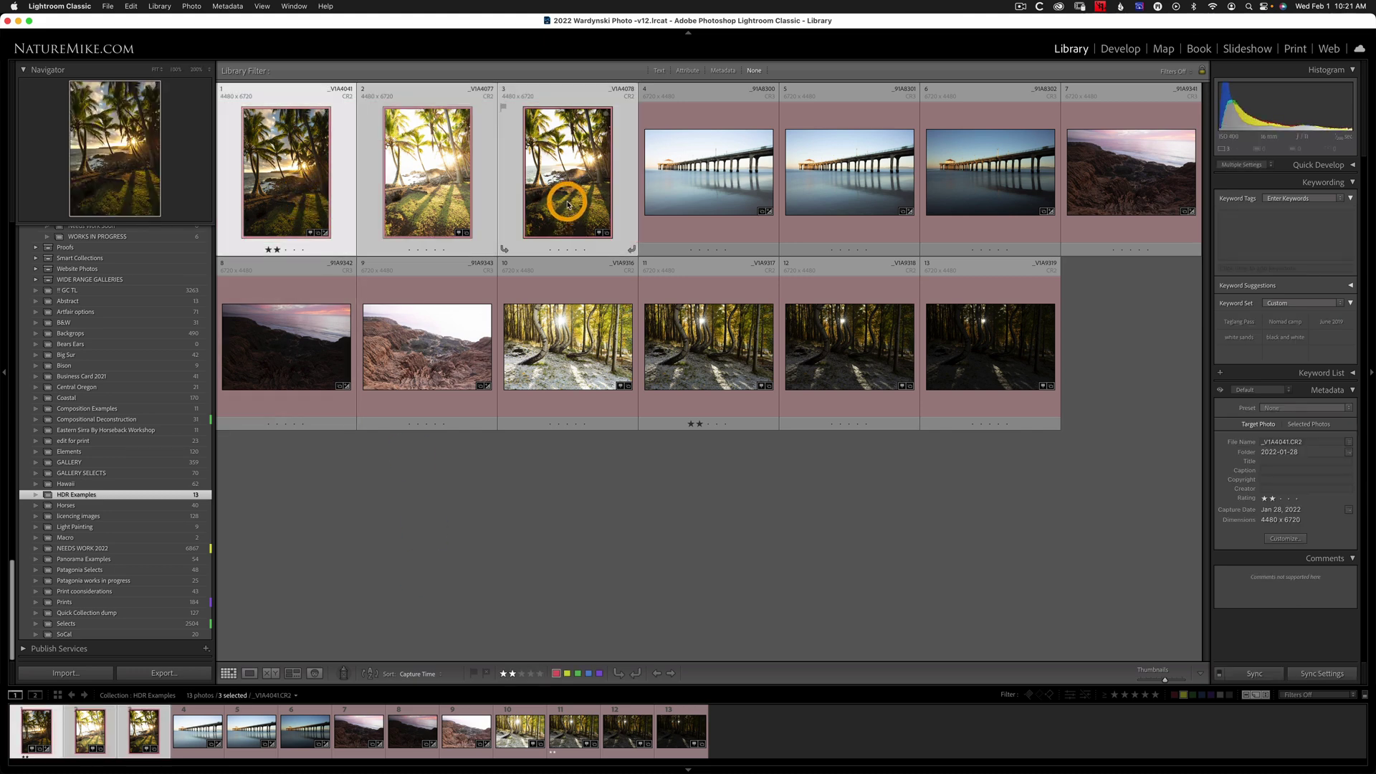
{"action": "right_click", "coordinate": [567, 204]}
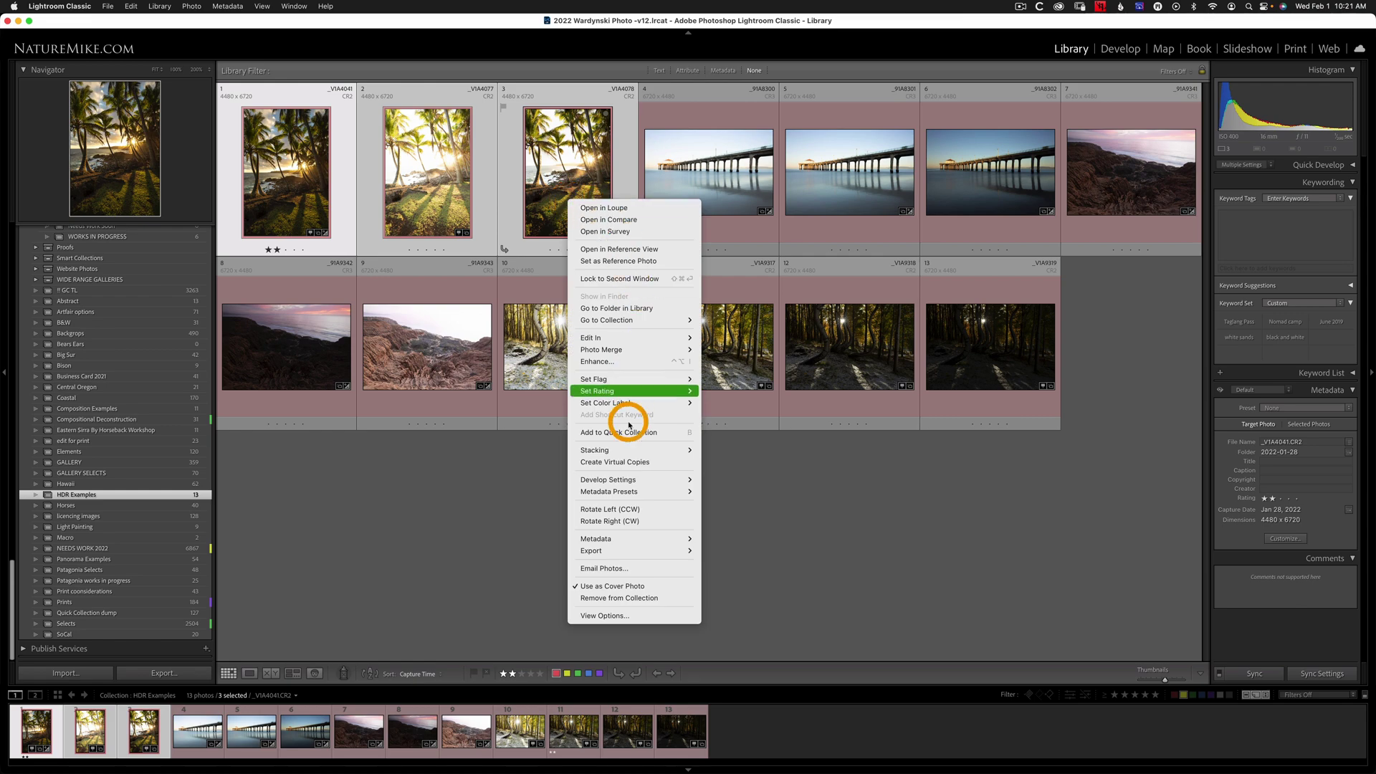
{"action": "mouse_move", "coordinate": [667, 351]}
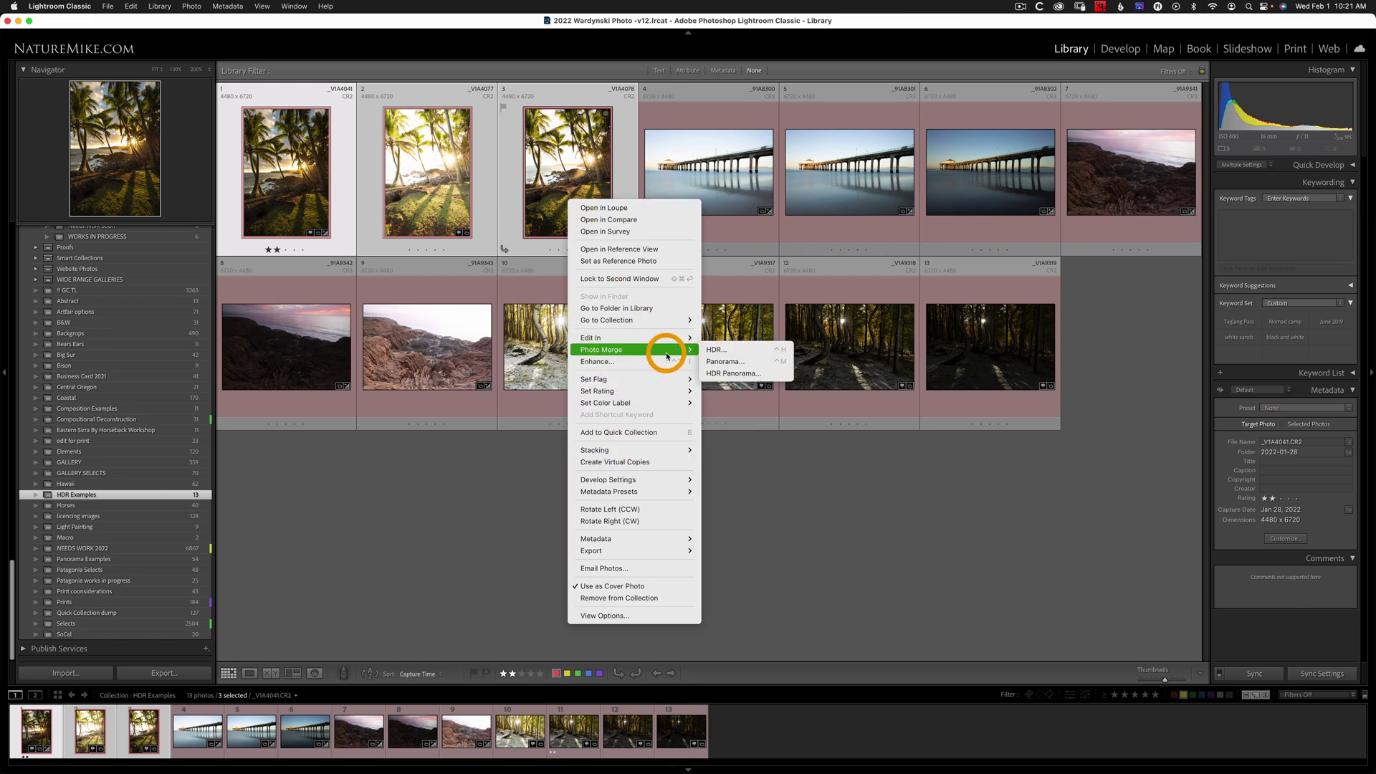
{"action": "left_click", "coordinate": [751, 354]}
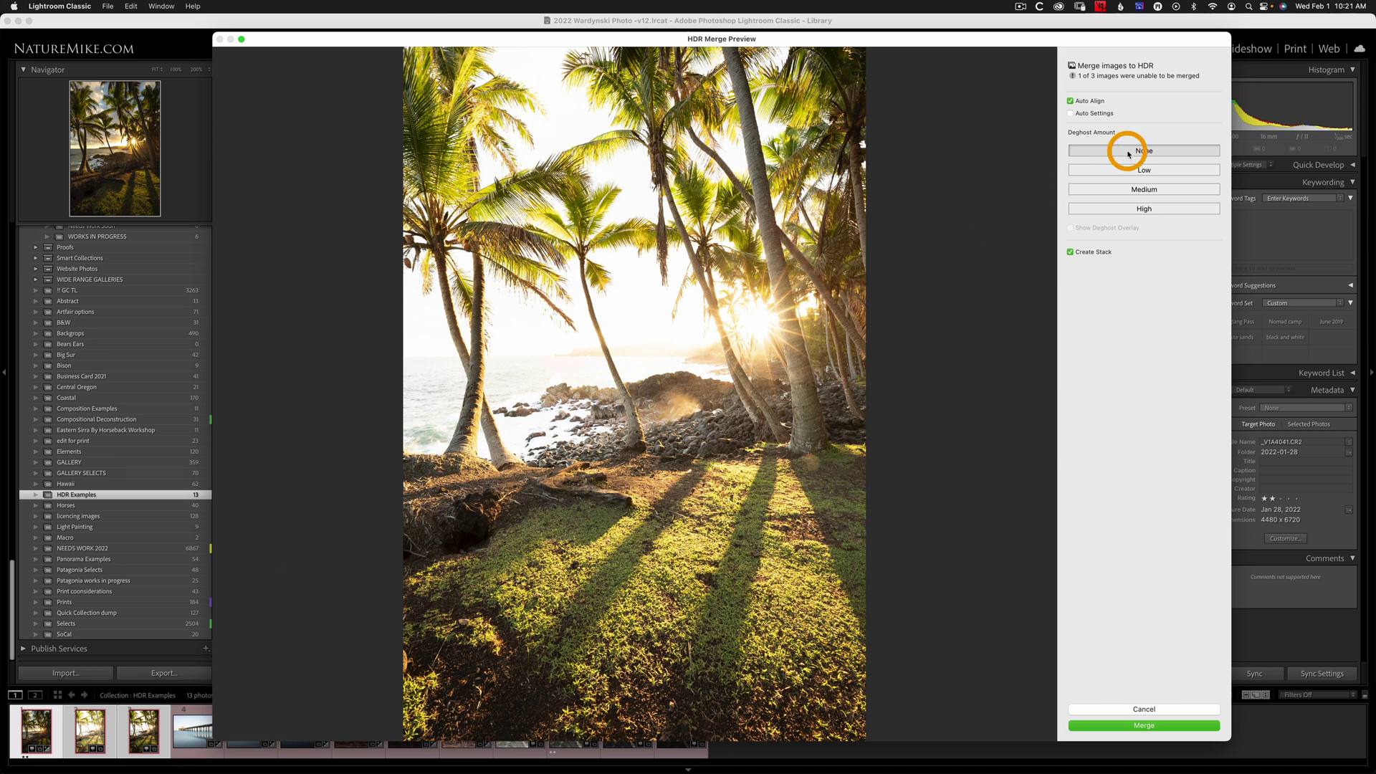
{"action": "left_click", "coordinate": [1070, 113]}
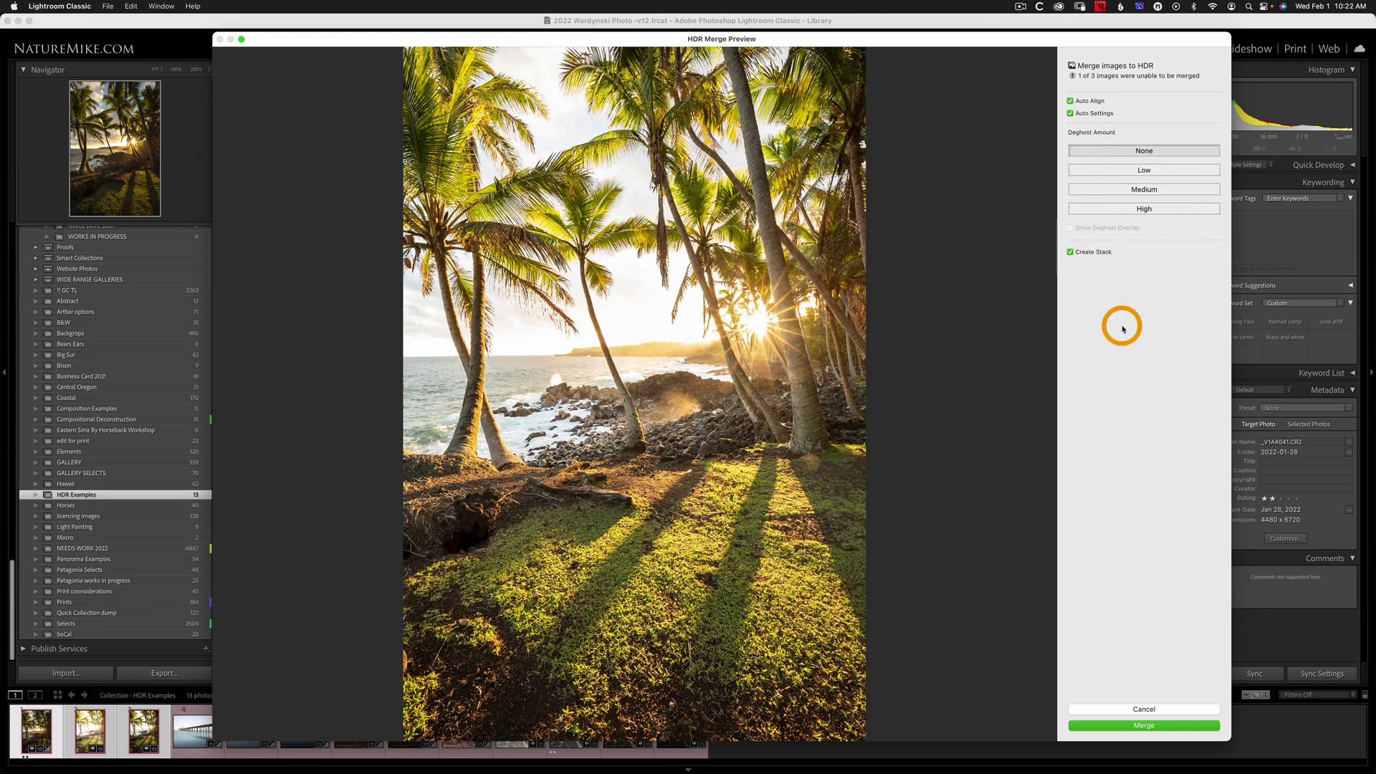
Create the palm HDR, then group the three pier exposures into a stack
{"action": "left_click", "coordinate": [1147, 731]}
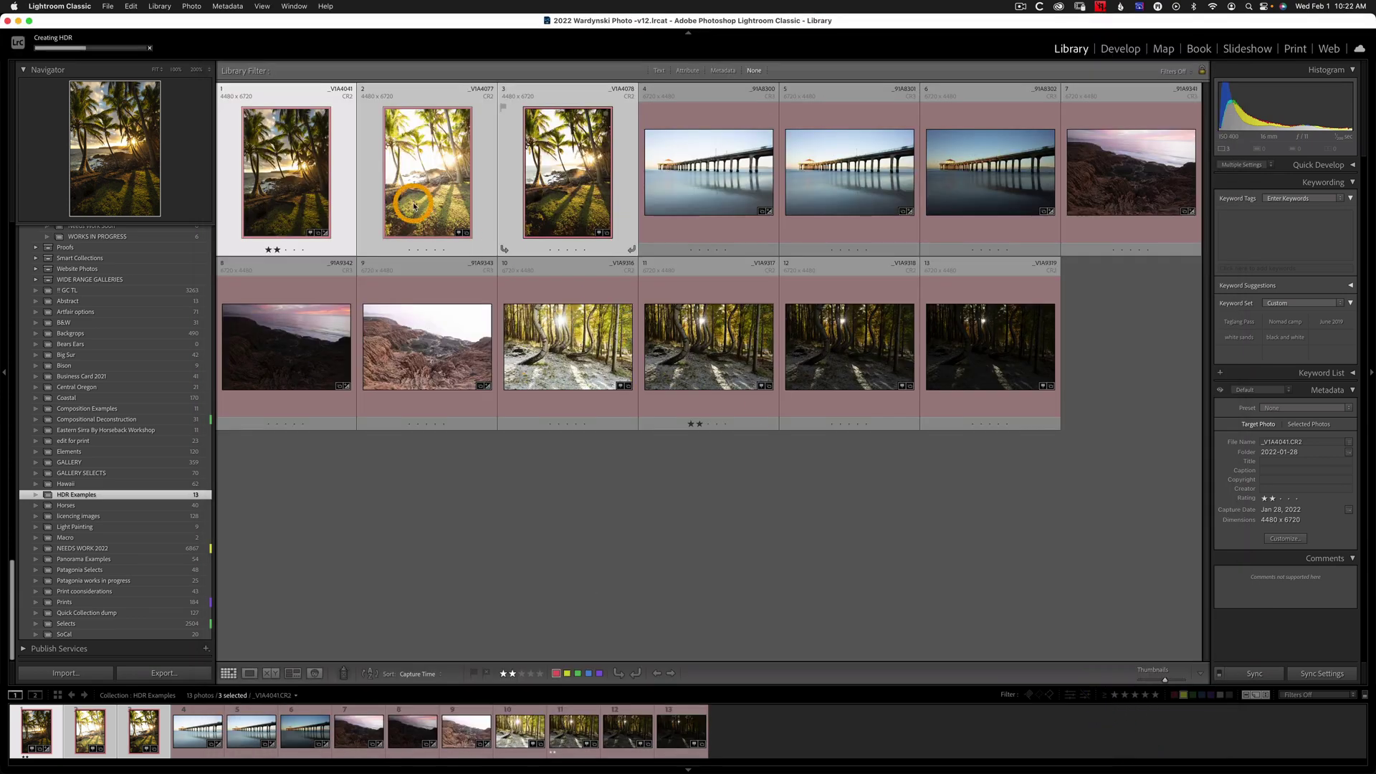
{"action": "left_click", "coordinate": [712, 196]}
{"action": "left_click", "coordinate": [999, 191], "text": "shift"}
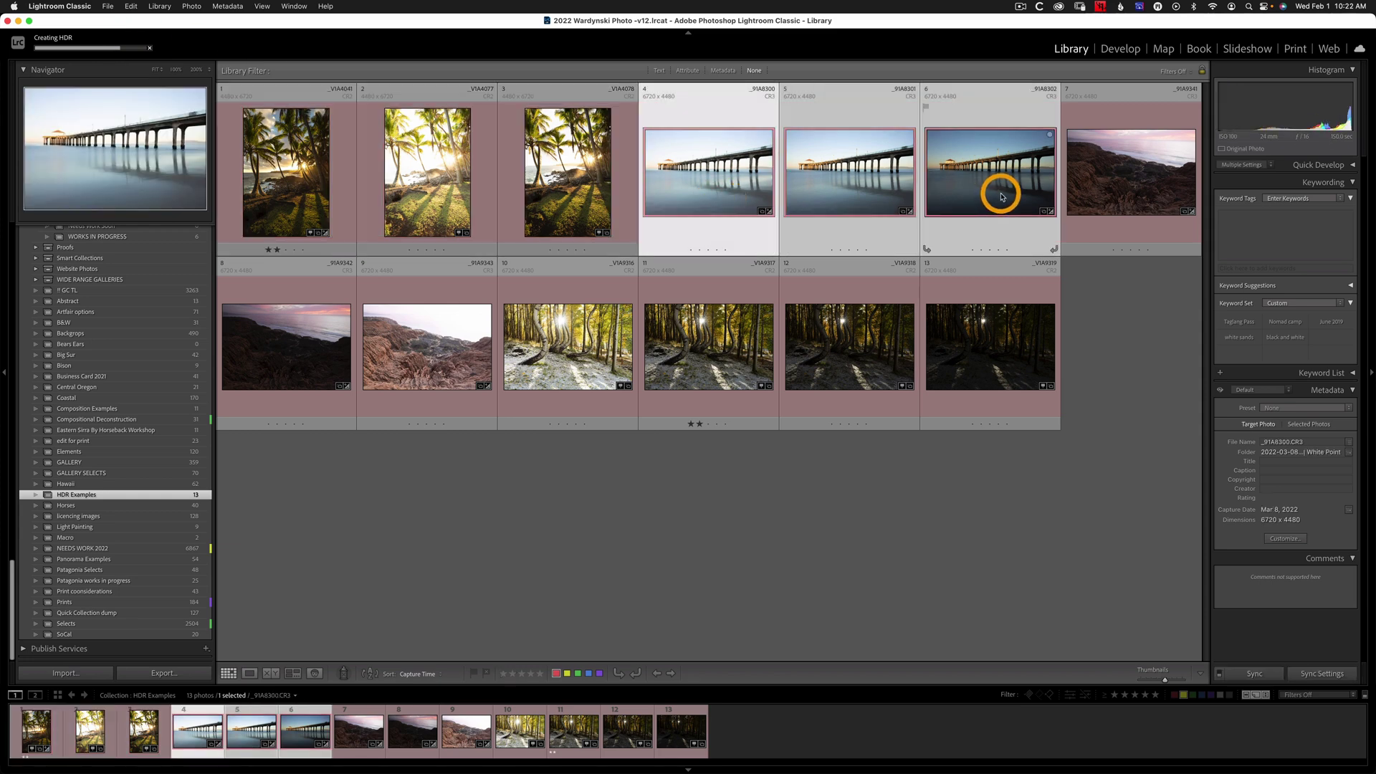
{"action": "right_click", "coordinate": [993, 191]}
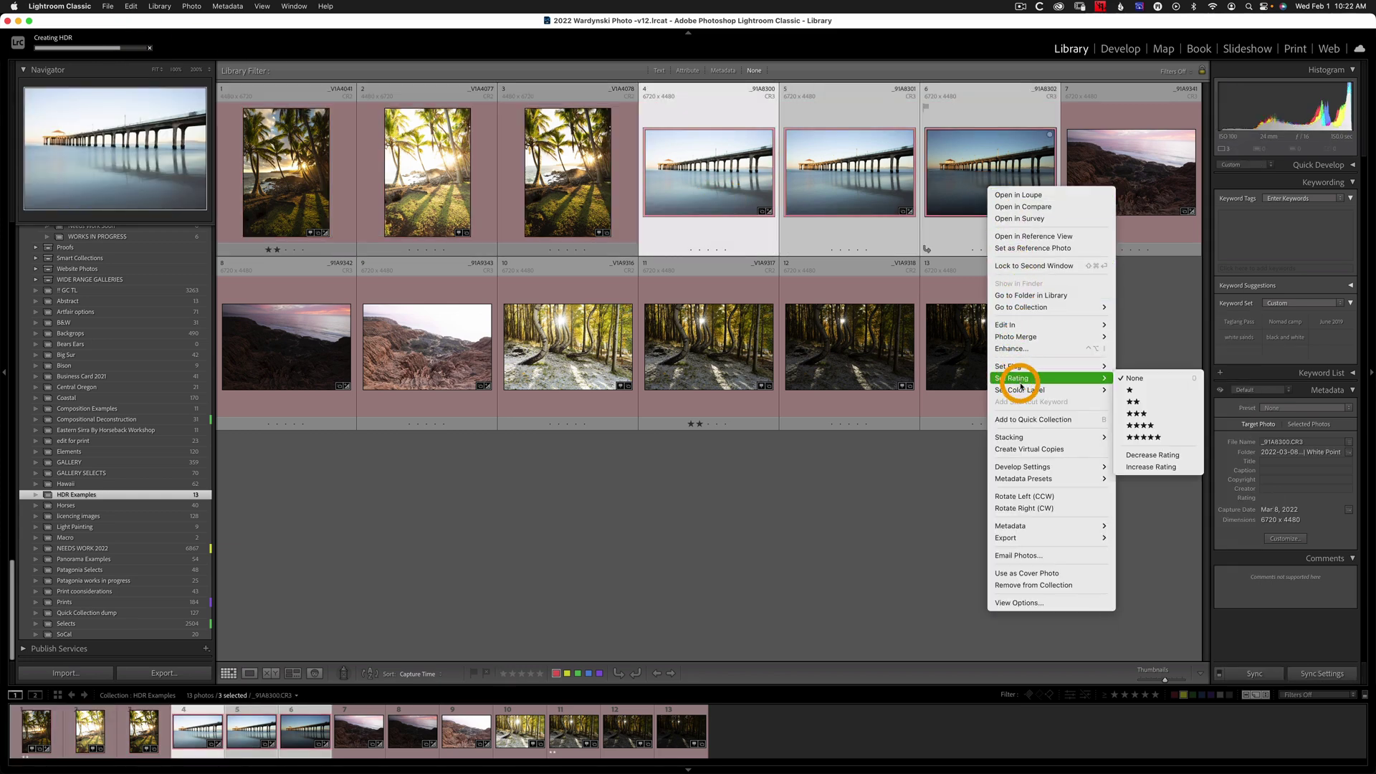
{"action": "mouse_move", "coordinate": [1028, 437]}
{"action": "left_click", "coordinate": [1122, 436]}
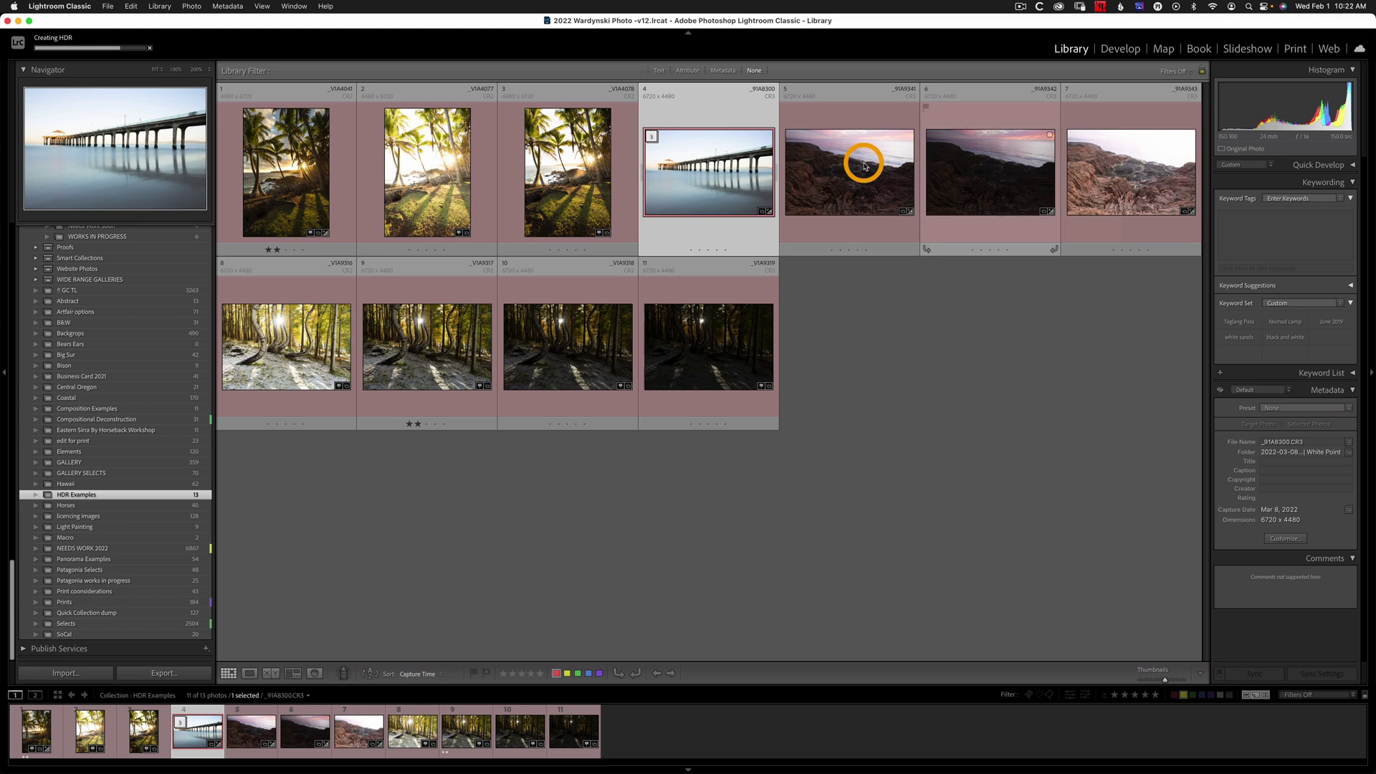
Group the three rocky-coast exposures into a stack
{"action": "left_click", "coordinate": [863, 161]}
{"action": "left_click", "coordinate": [1109, 178], "text": "shift"}
{"action": "right_click", "coordinate": [1105, 189]}
{"action": "mouse_move", "coordinate": [1166, 434]}
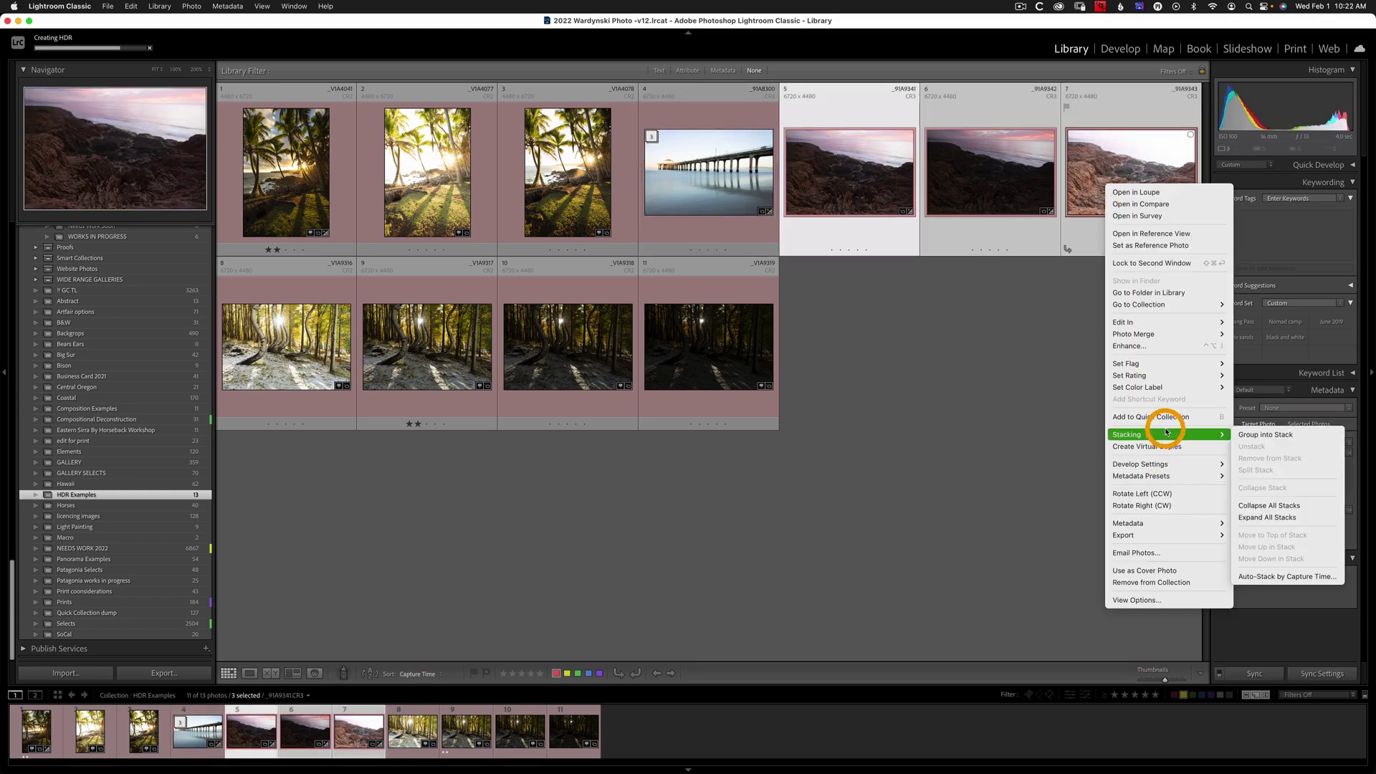
{"action": "left_click", "coordinate": [1246, 430]}
Group the four forest exposures into a stack
{"action": "left_click", "coordinate": [347, 352]}
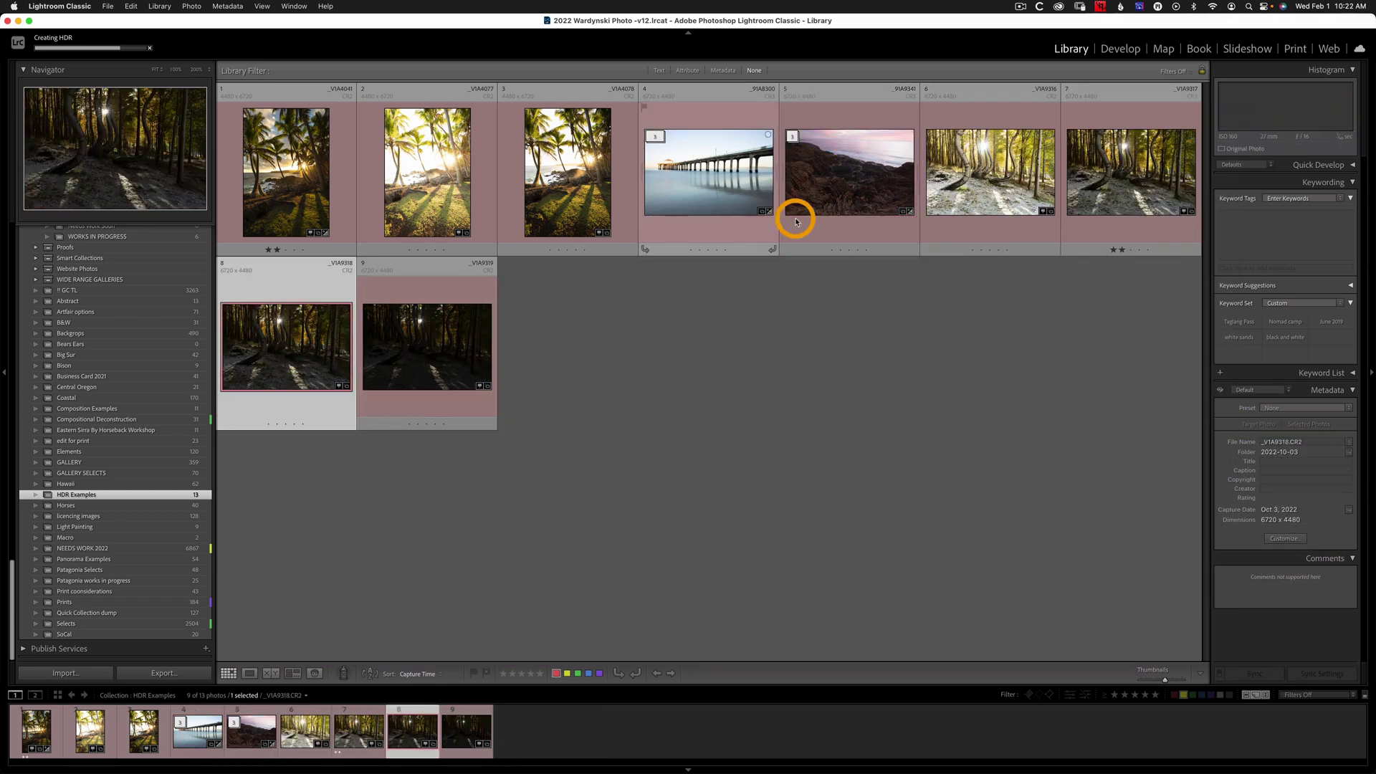
{"action": "left_click", "coordinate": [1007, 172]}
{"action": "left_click", "coordinate": [440, 356], "text": "shift"}
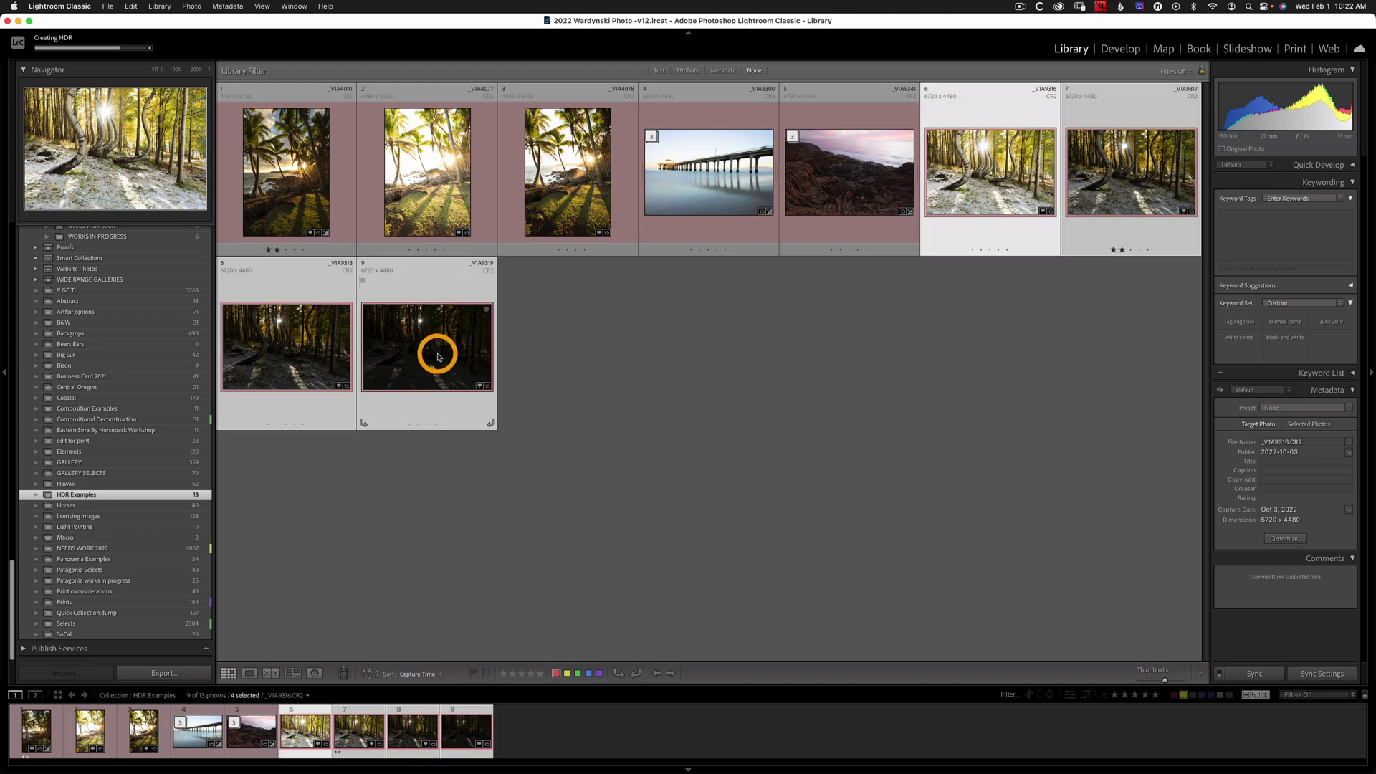
{"action": "right_click", "coordinate": [440, 355]}
{"action": "mouse_move", "coordinate": [501, 597]}
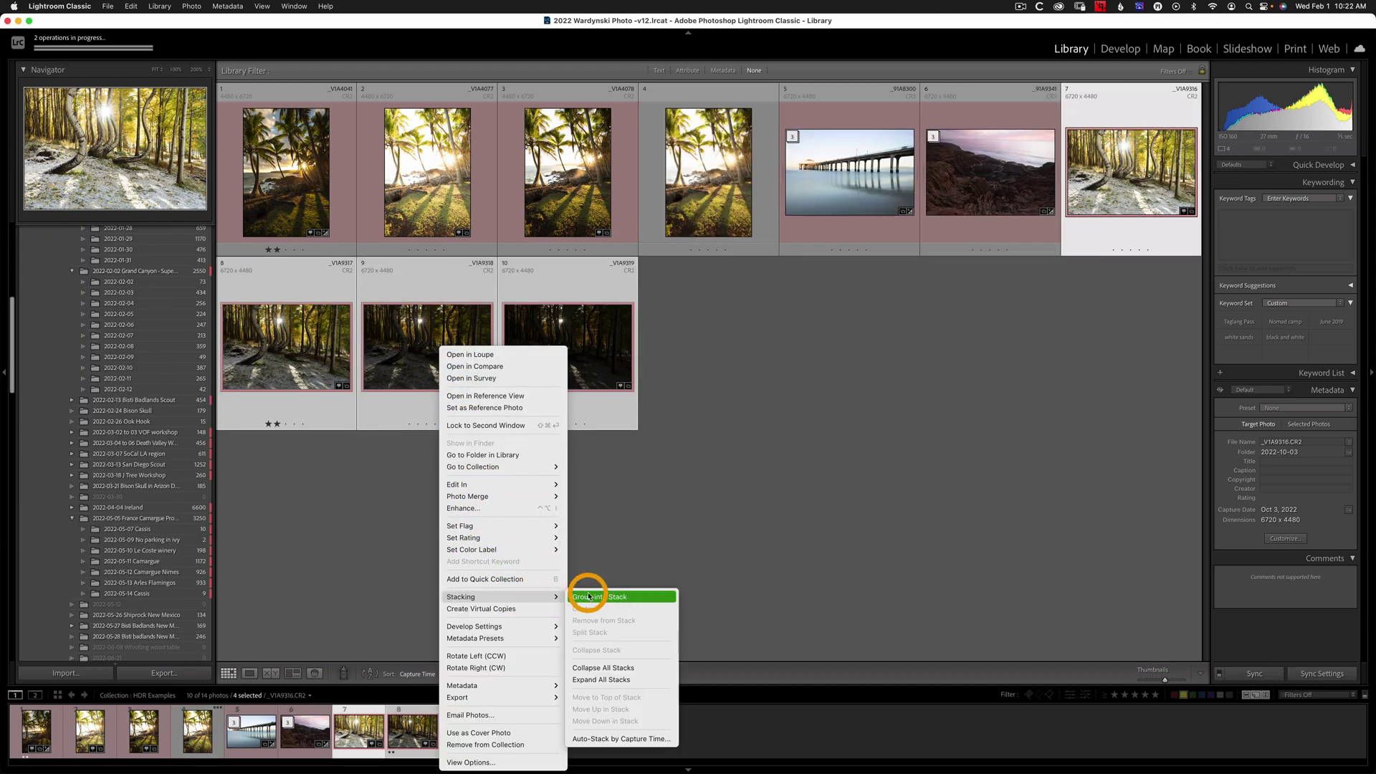
{"action": "left_click", "coordinate": [588, 596]}
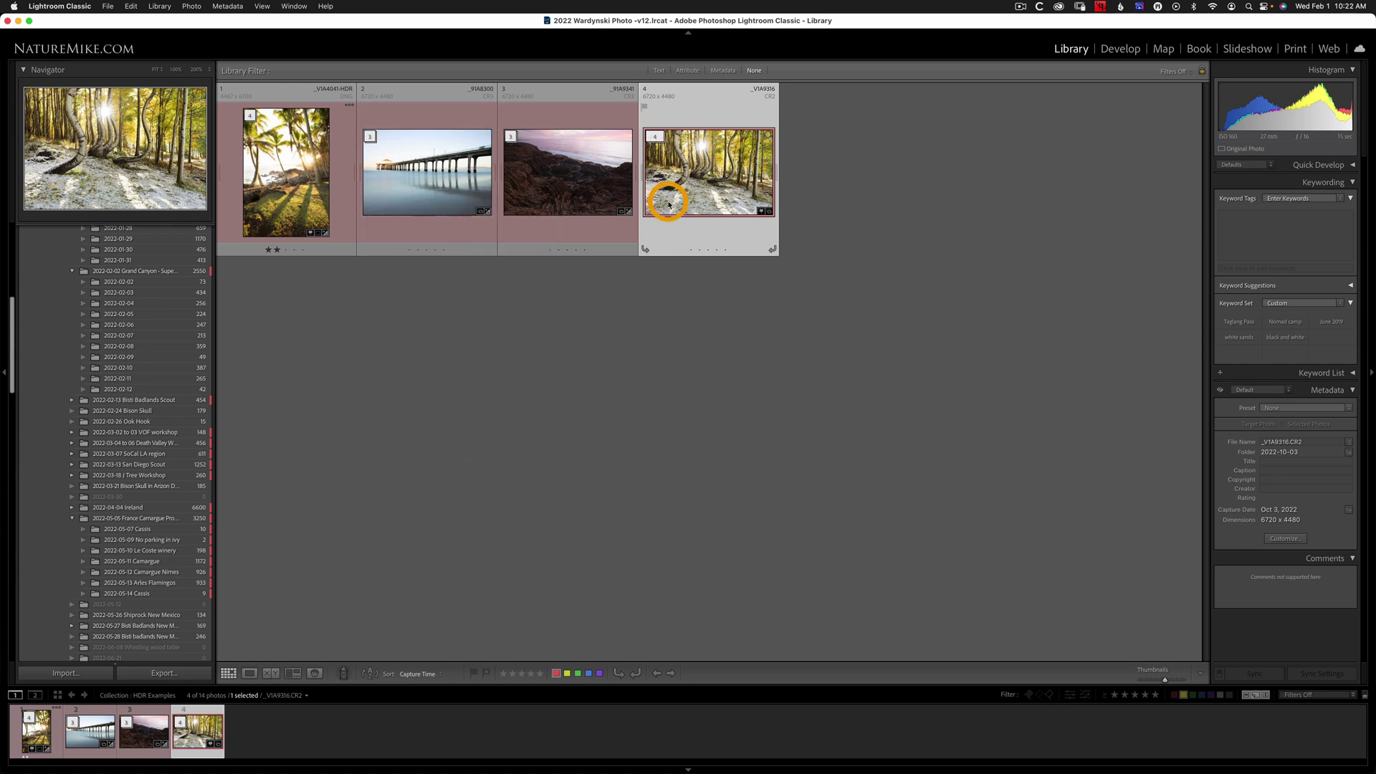
Select the pier, rock and forest stacks together and merge each into its own HDR
{"action": "left_click", "coordinate": [421, 180], "text": "shift"}
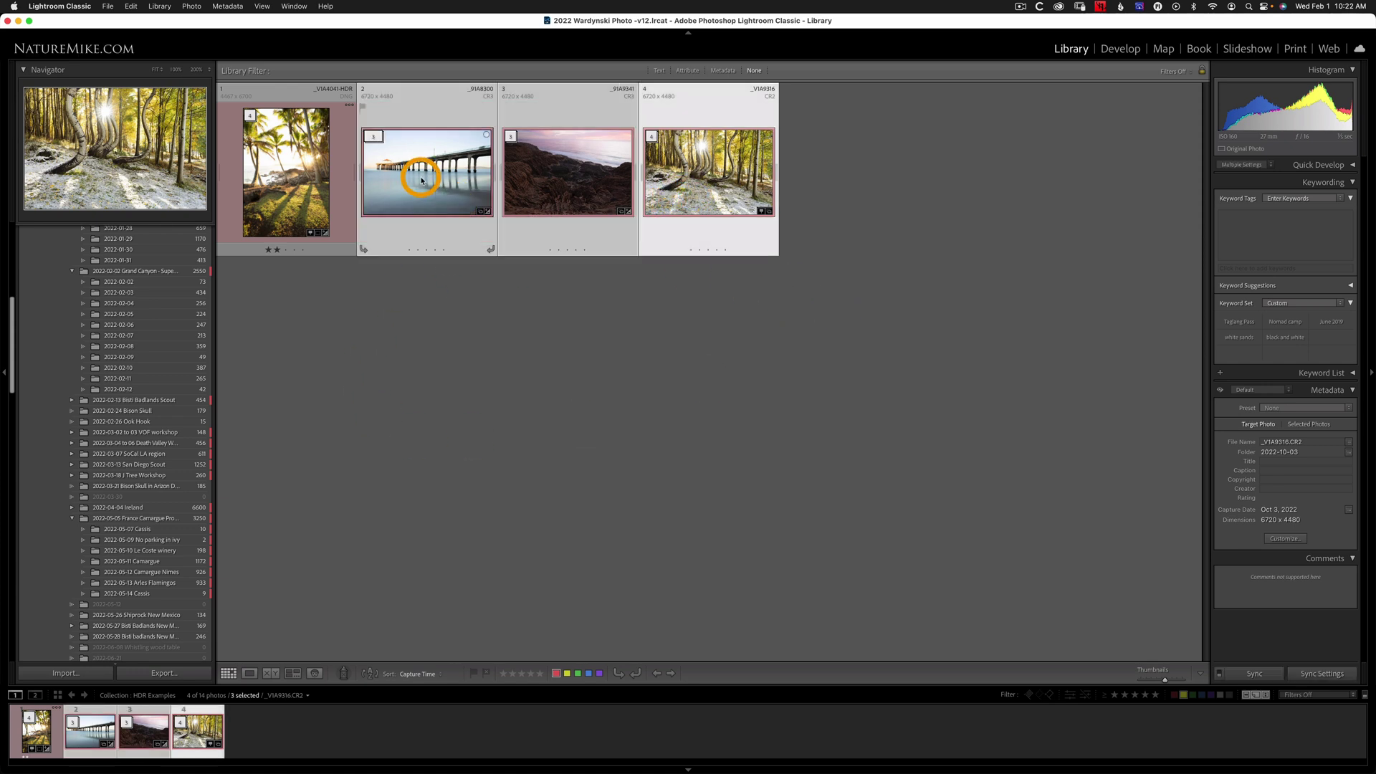
{"action": "right_click", "coordinate": [422, 179]}
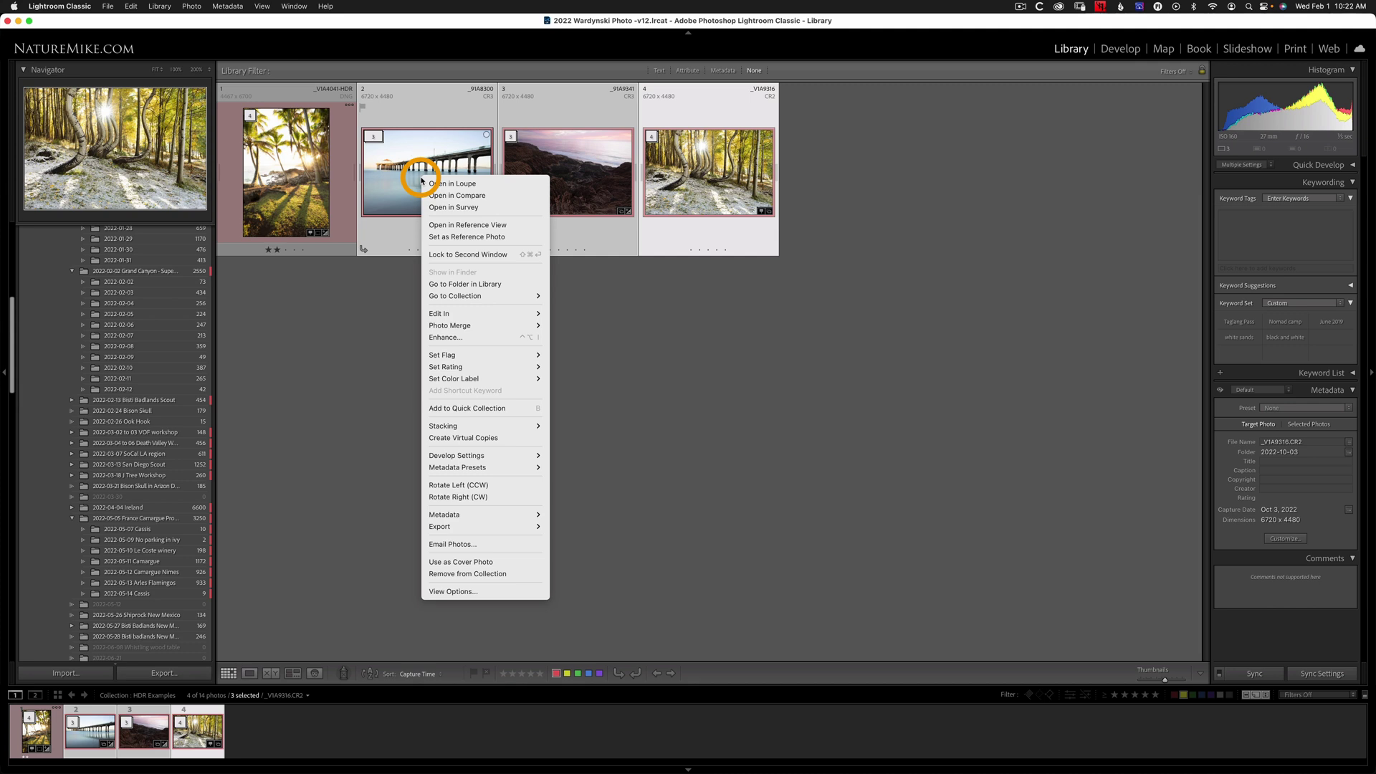
{"action": "mouse_move", "coordinate": [476, 325]}
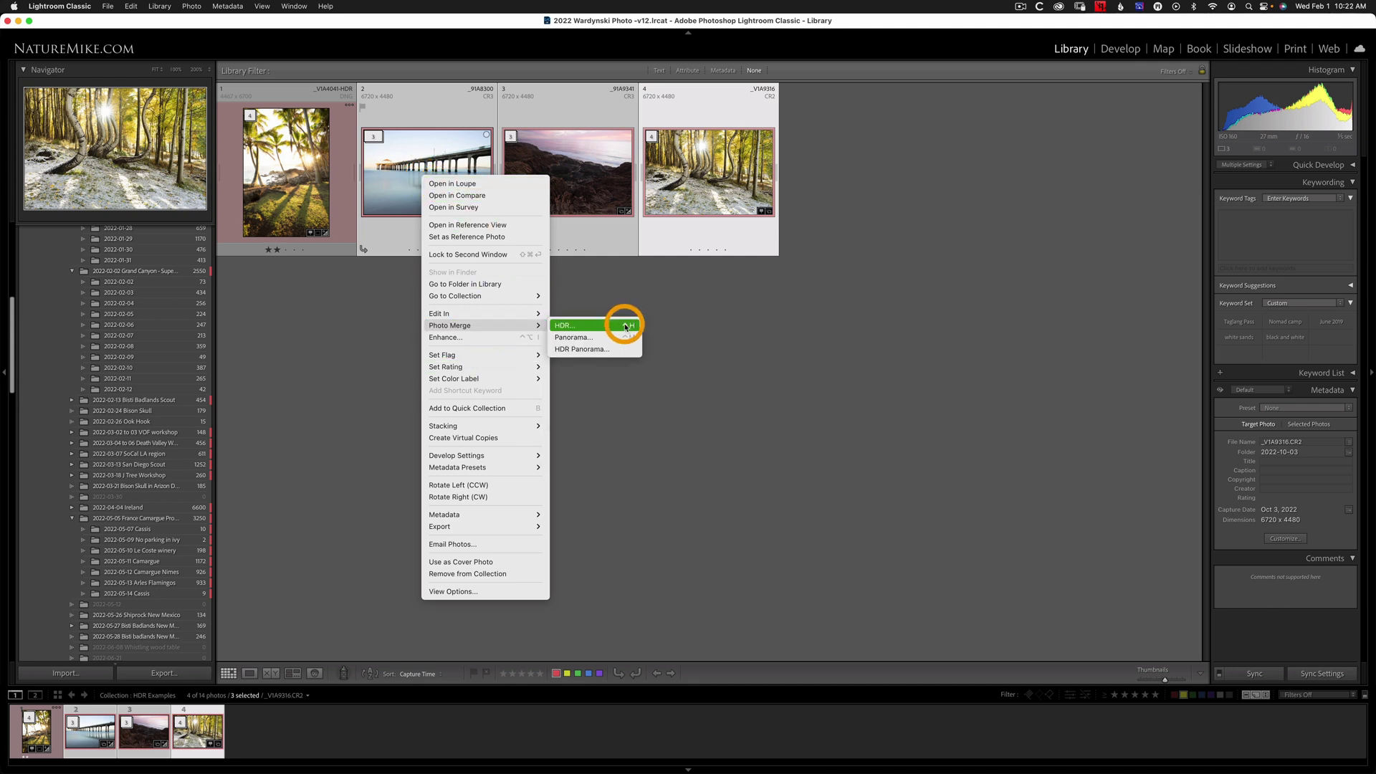
{"action": "left_click", "coordinate": [625, 326]}
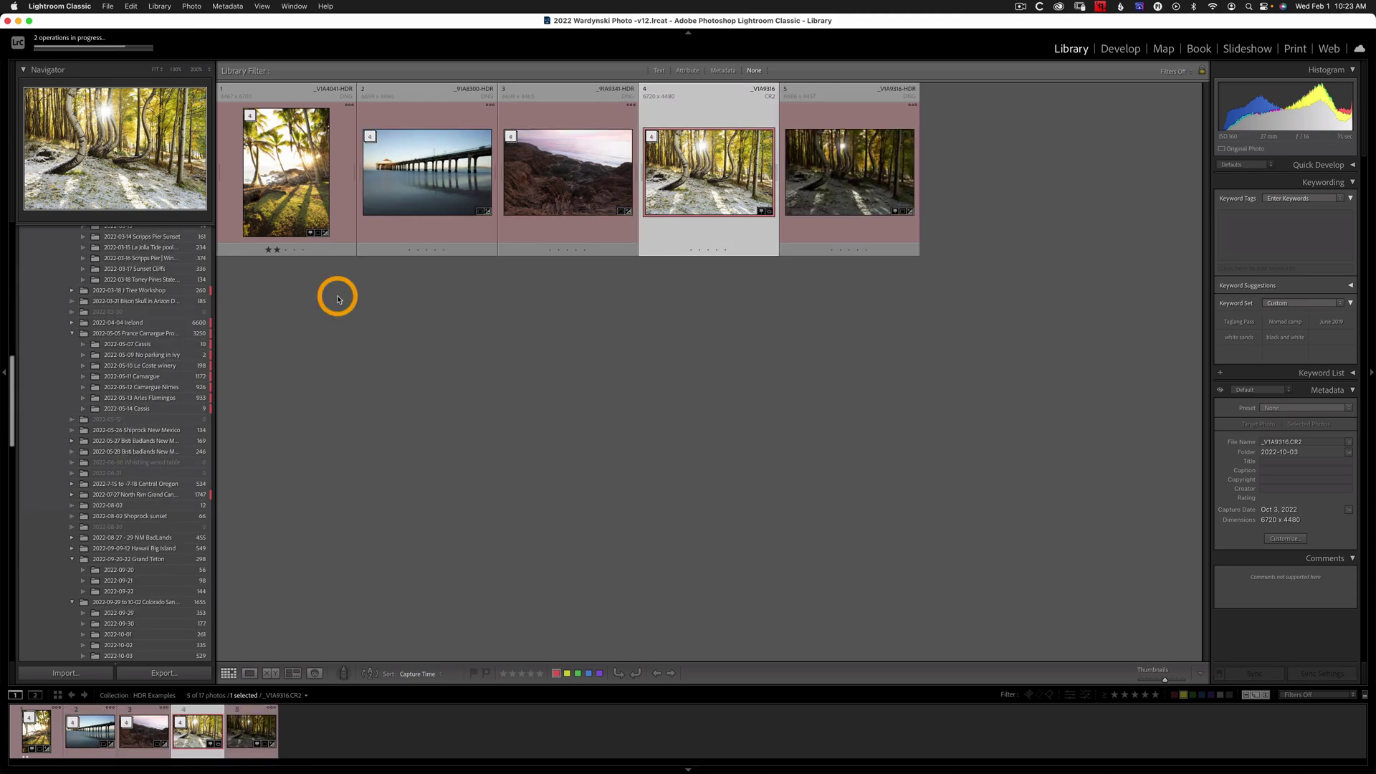
Select the four merged HDR DNGs, apply the green colour label, then deselect all
{"action": "left_click", "coordinate": [300, 192], "text": "shift"}
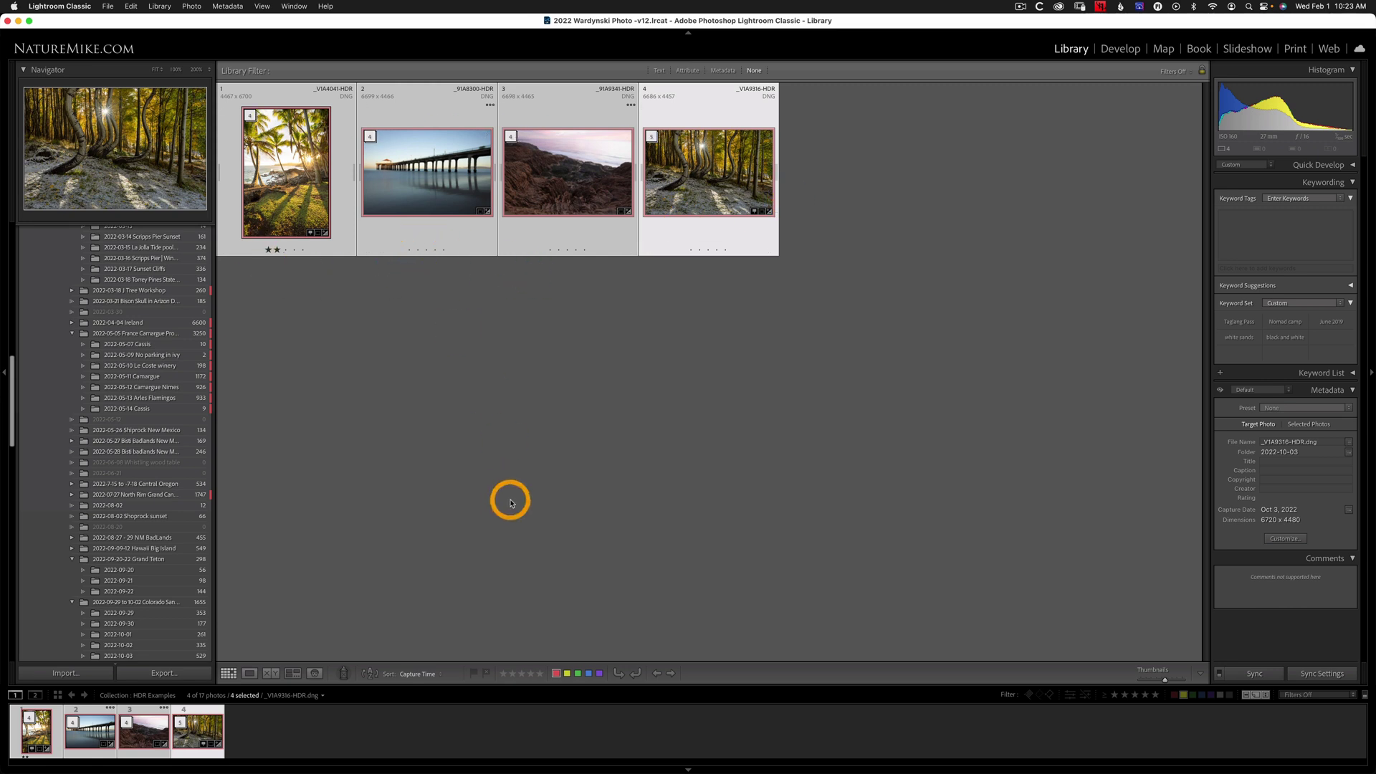
{"action": "left_click", "coordinate": [578, 674]}
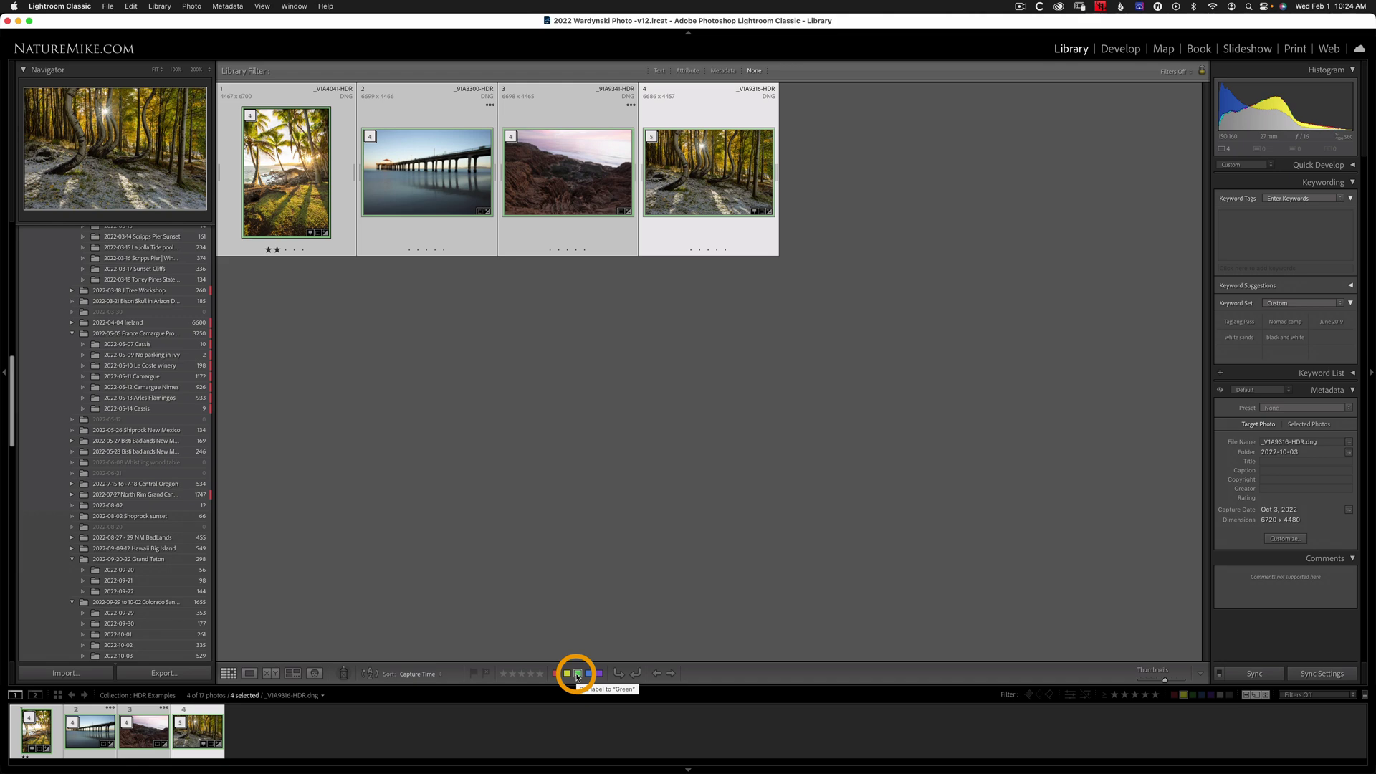
{"action": "key", "text": "super+d"}
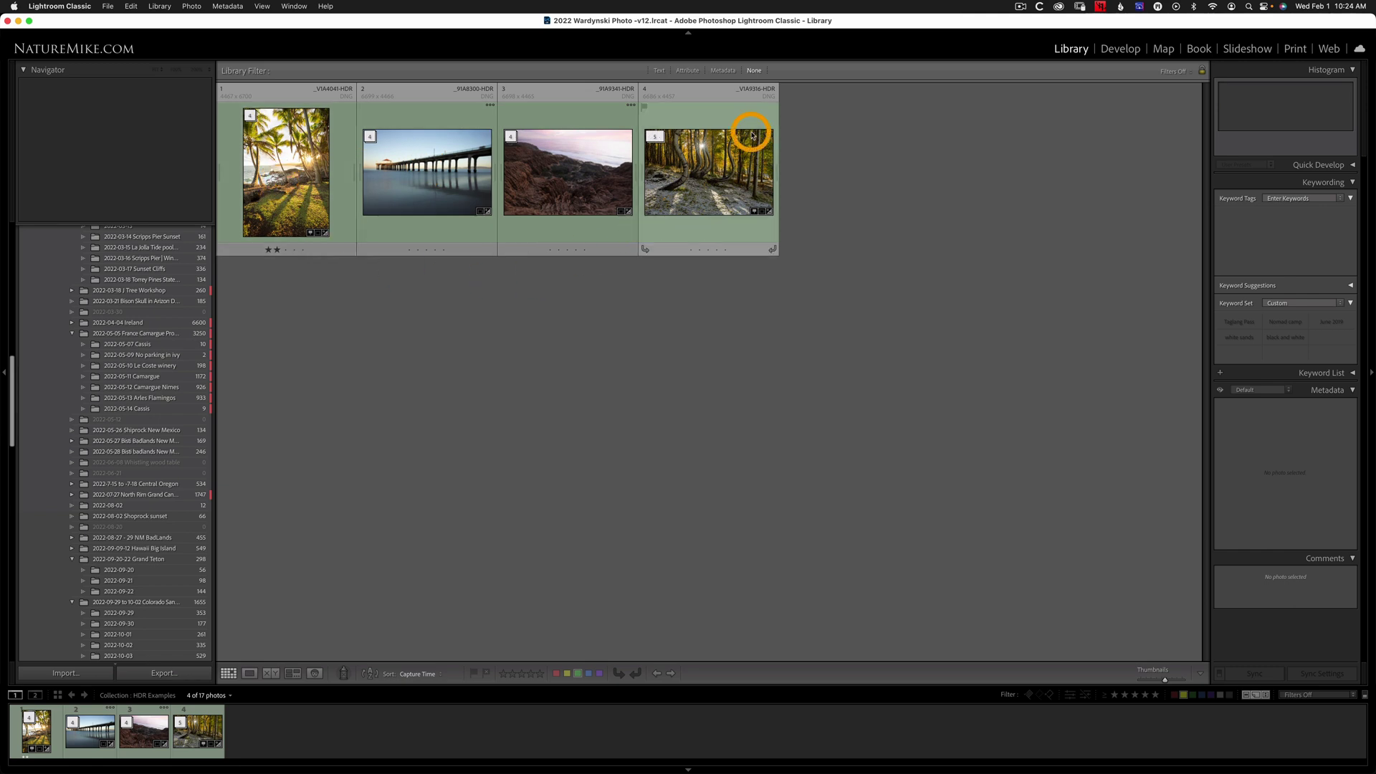